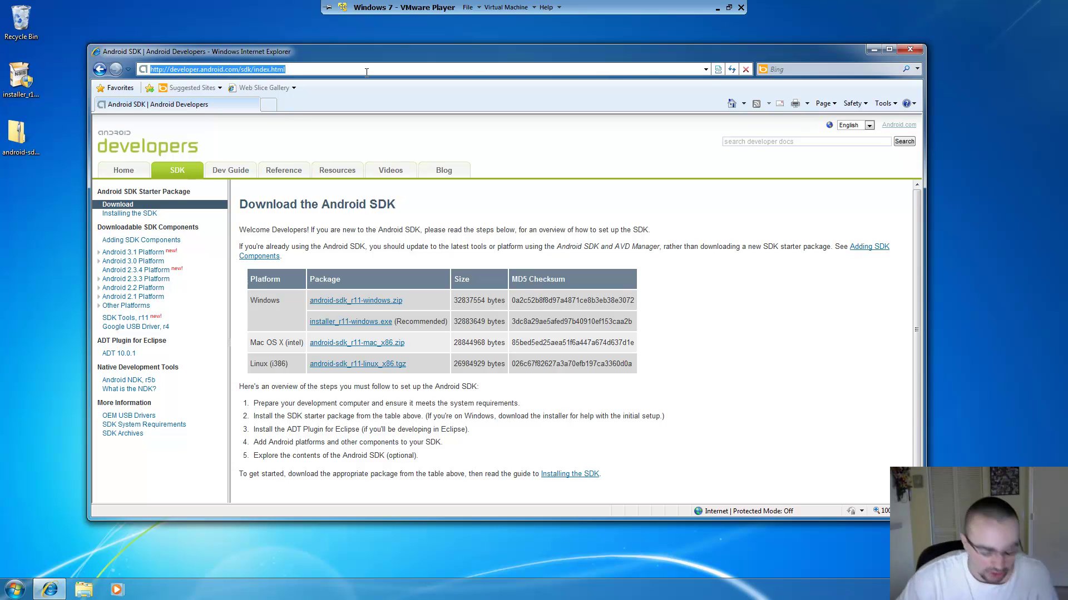
- Search Google for 'APK manager'
type("google.com")
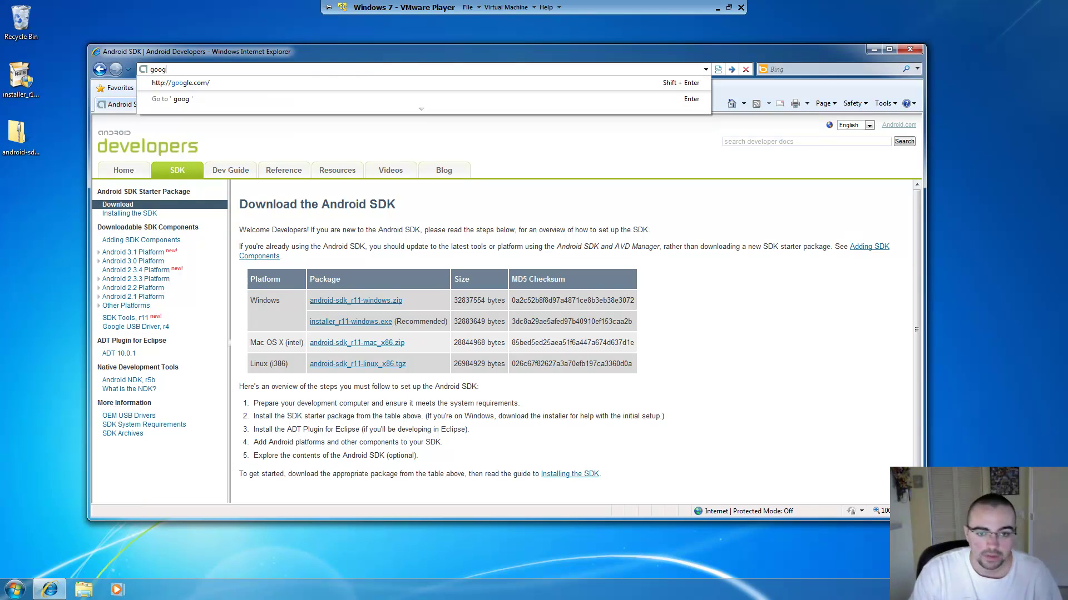
key("Return")
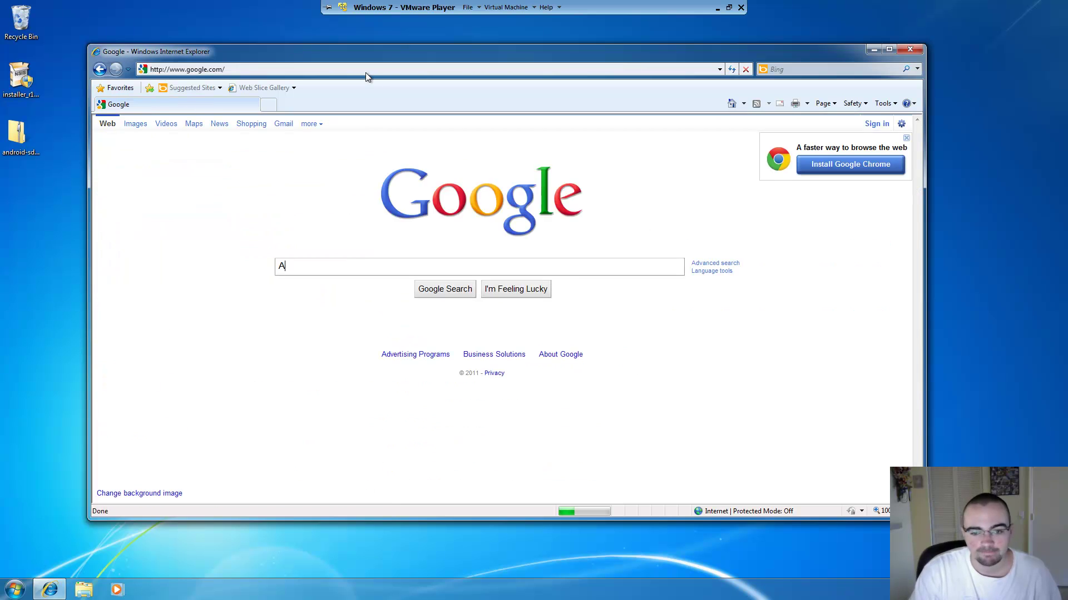
type("APK manager")
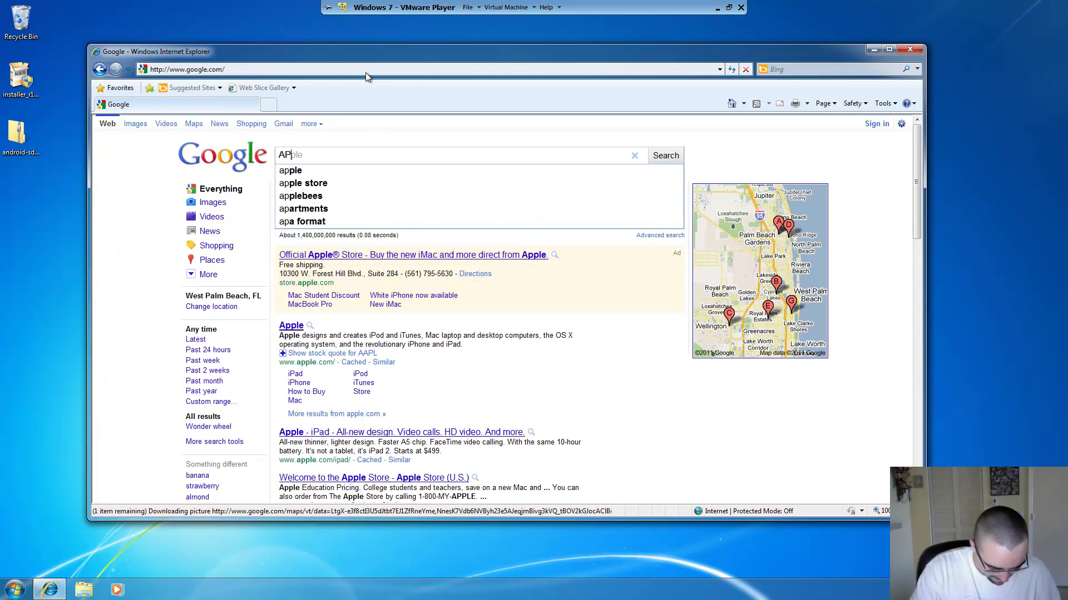
key("Return")
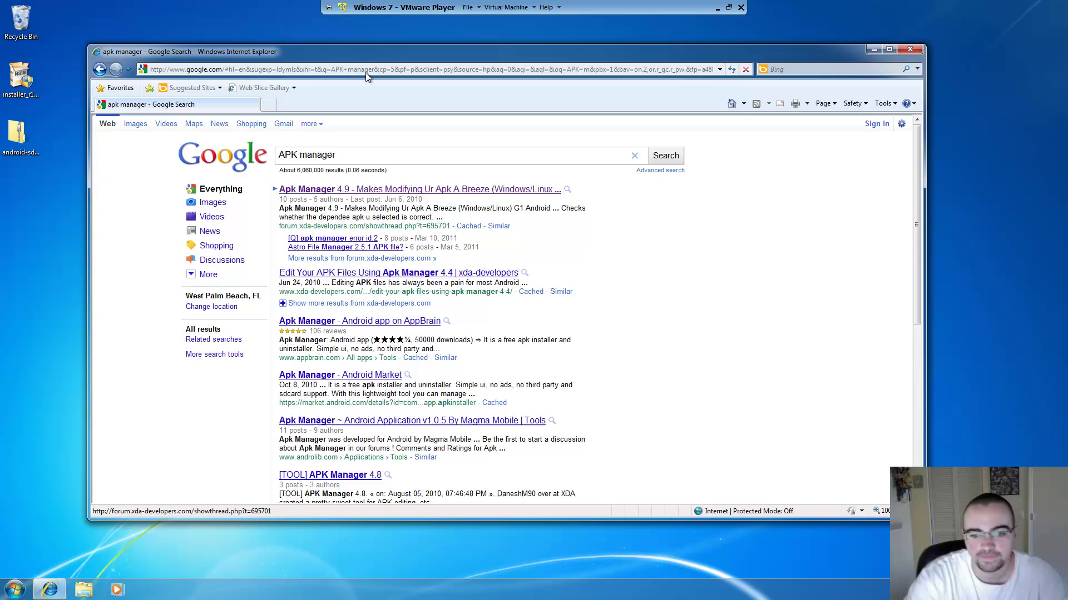
- Open the xda-developers Apk Manager 4.9 thread and scroll to its Download section
left_click(392, 189)
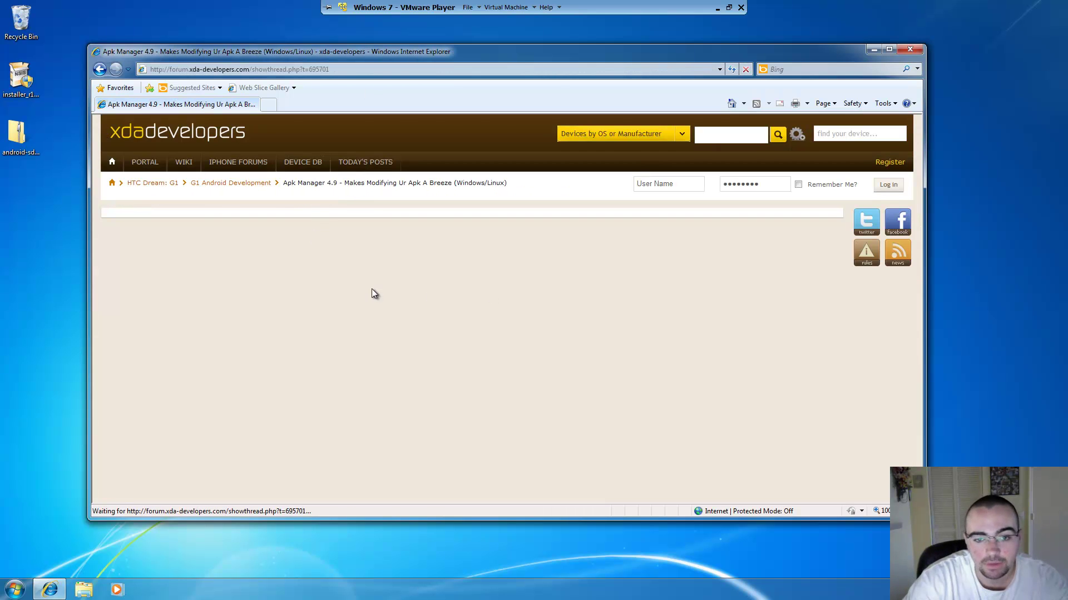
scroll(417, 356, "down", 2)
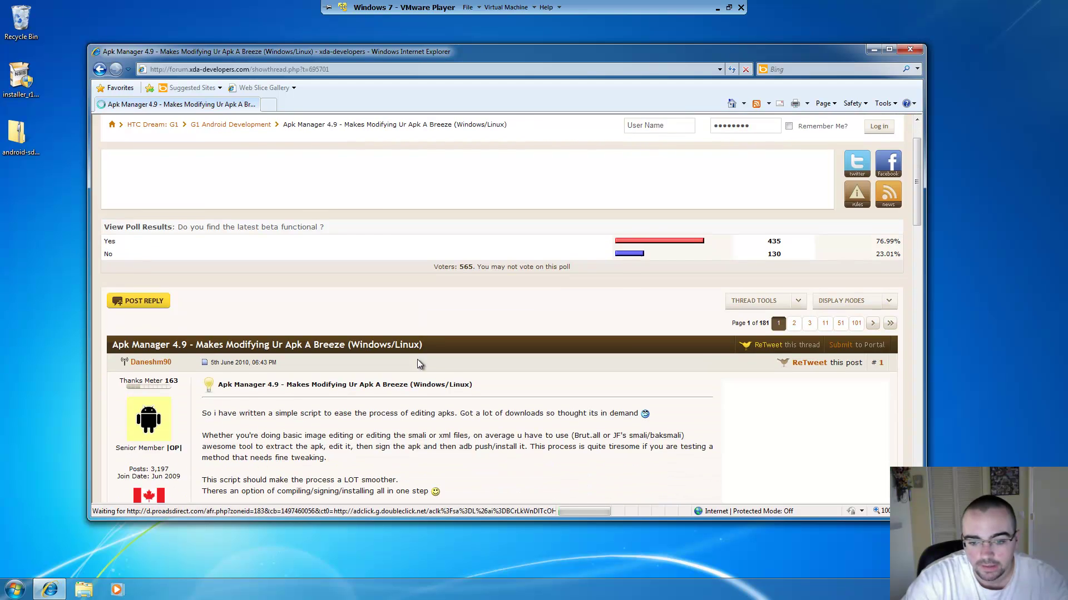
scroll(417, 363, "down", 15)
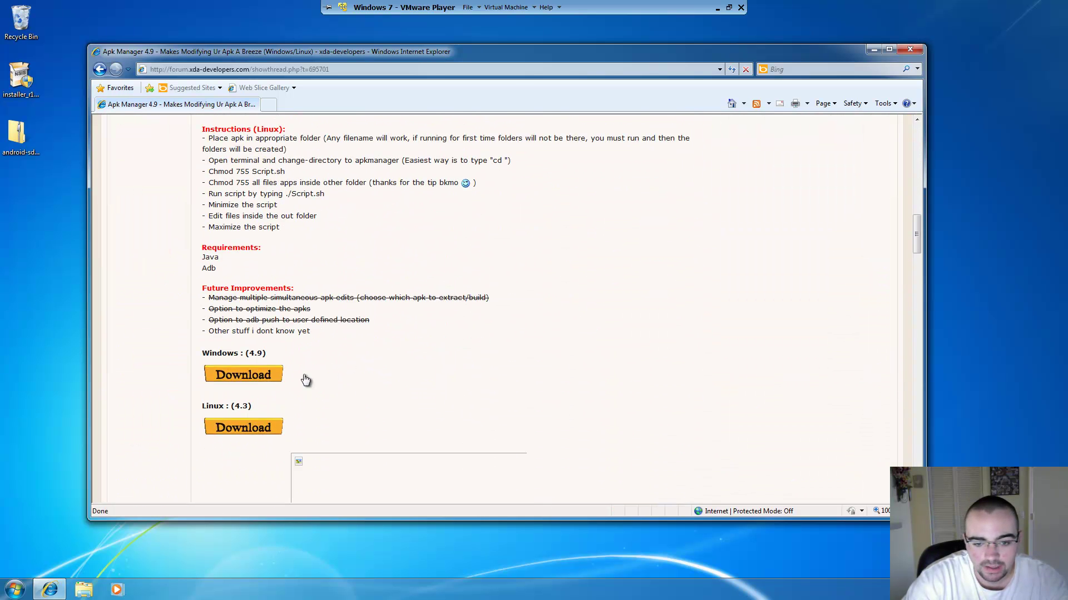
- Start the MultiUpload direct download of apk_manager_4.9.zip (Windows 4.9) and close the prize ad popup
left_click(264, 376)
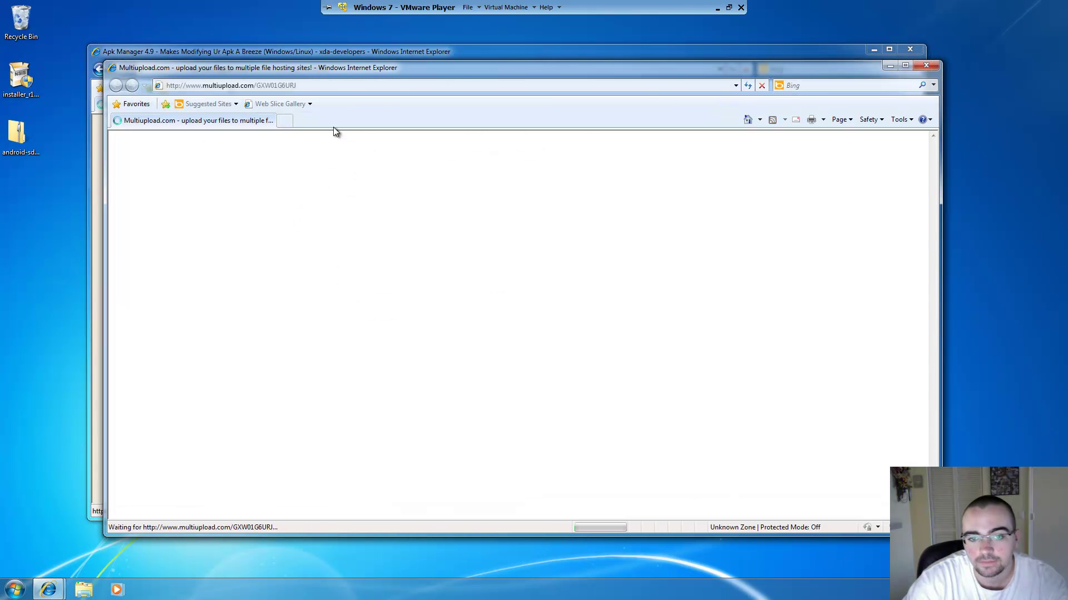
left_click_drag(372, 67, 348, 43)
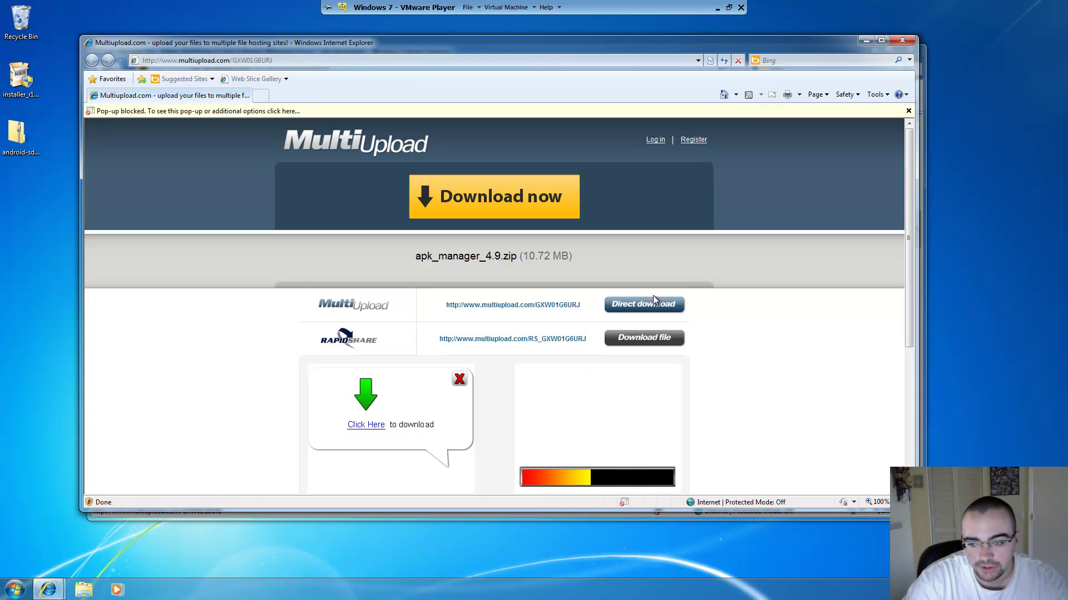
left_click(656, 305)
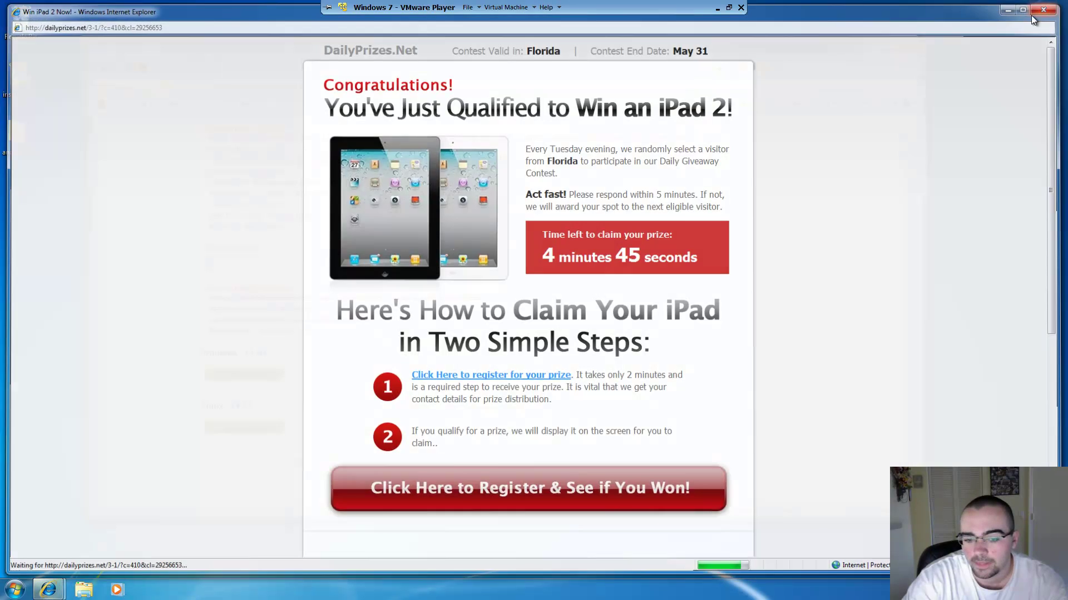
left_click(1051, 7)
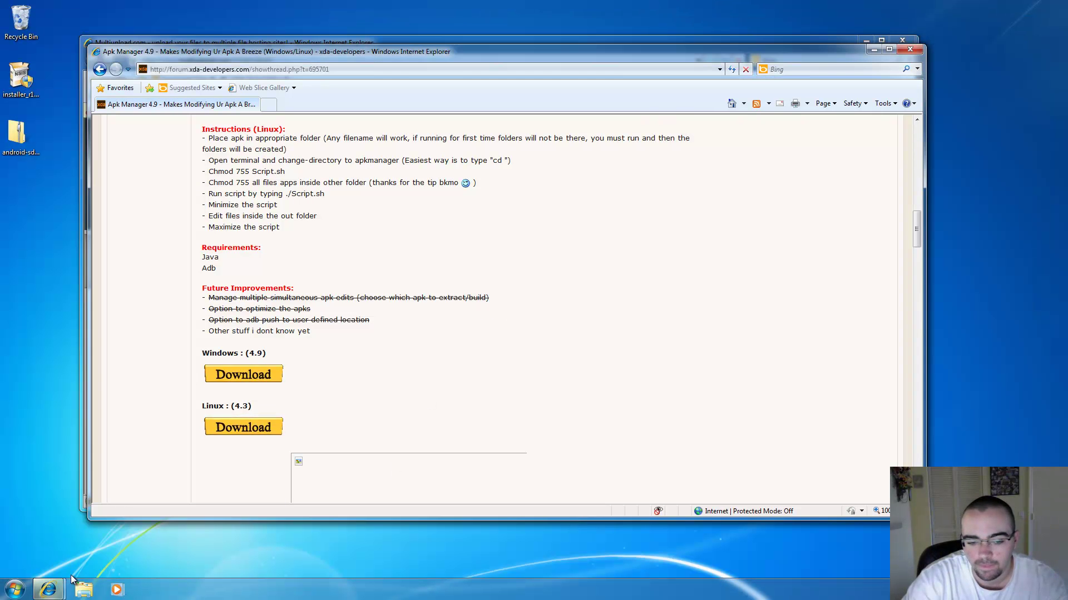
- Save apk_manager_4.9.zip to the Desktop
mouse_move(52, 590)
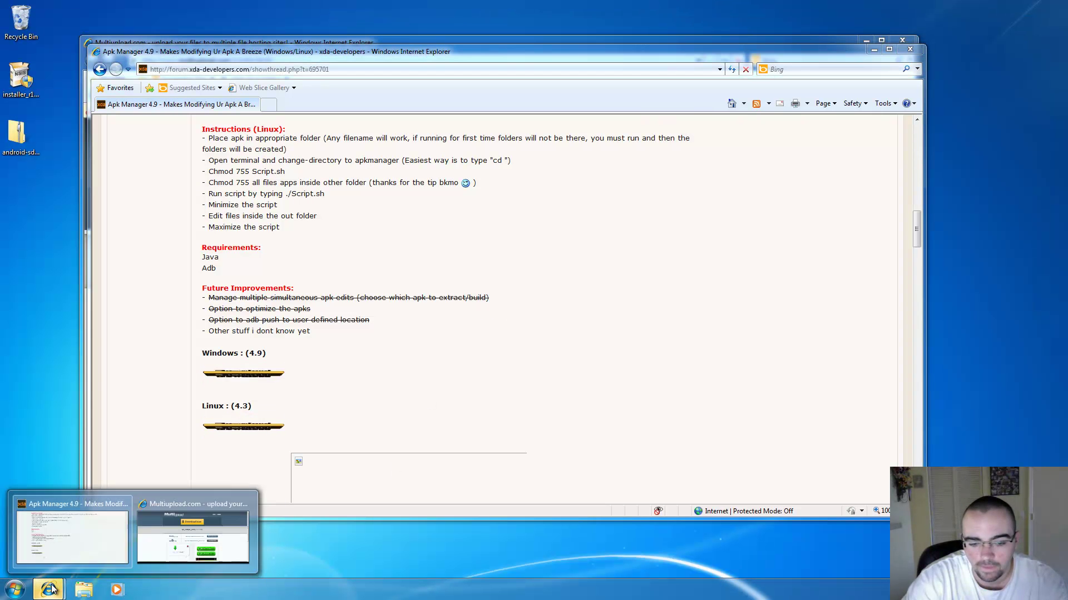
left_click(68, 540)
left_click(310, 41)
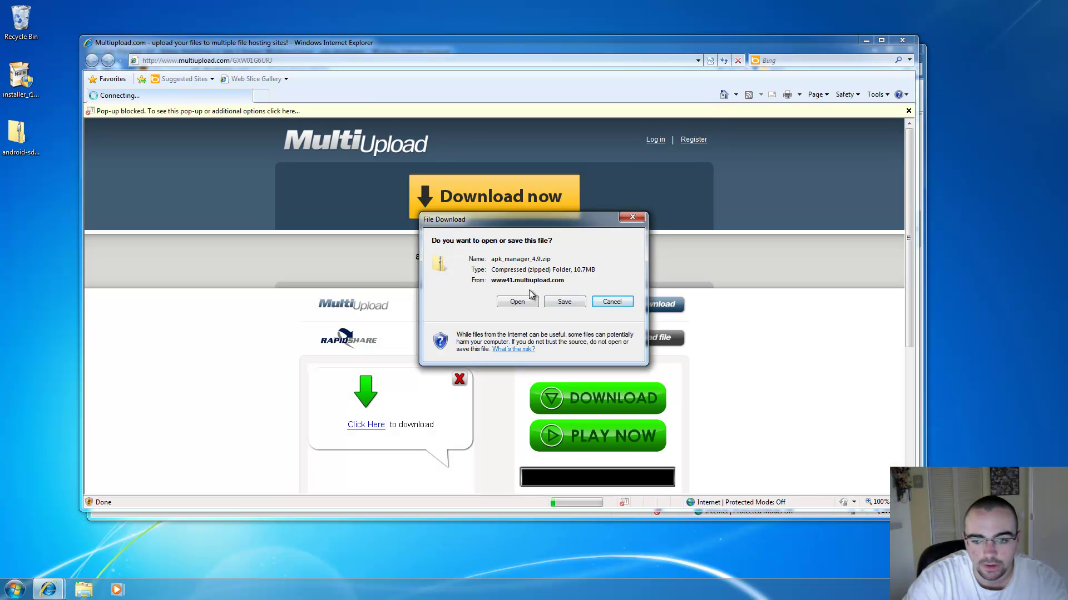
left_click(569, 300)
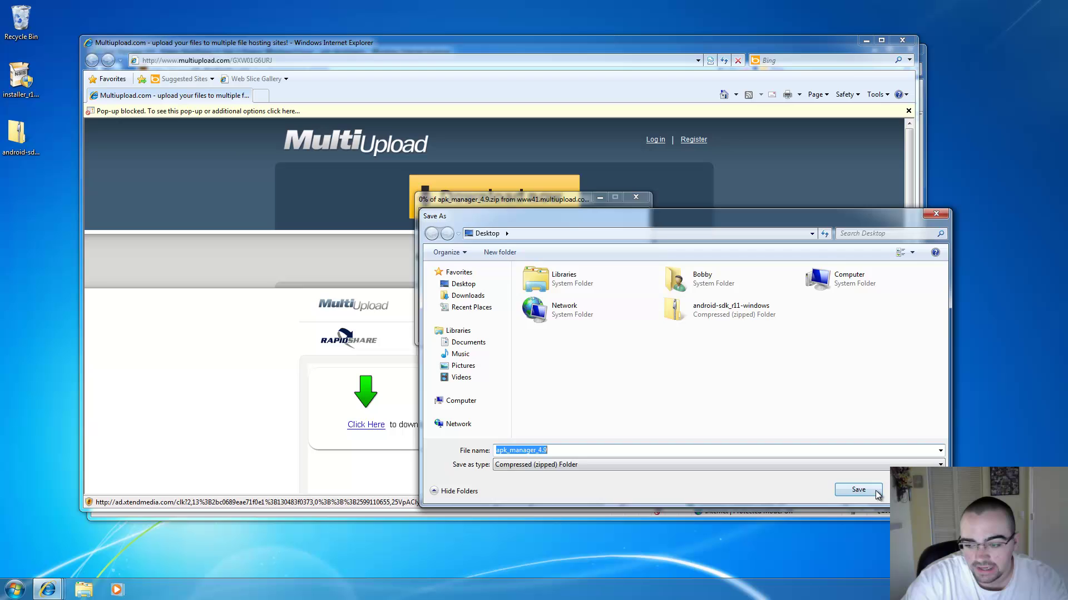
left_click(858, 490)
- Place the download progress window at lower left beside a narrowed Apk Manager thread window
left_click(865, 40)
left_click(873, 49)
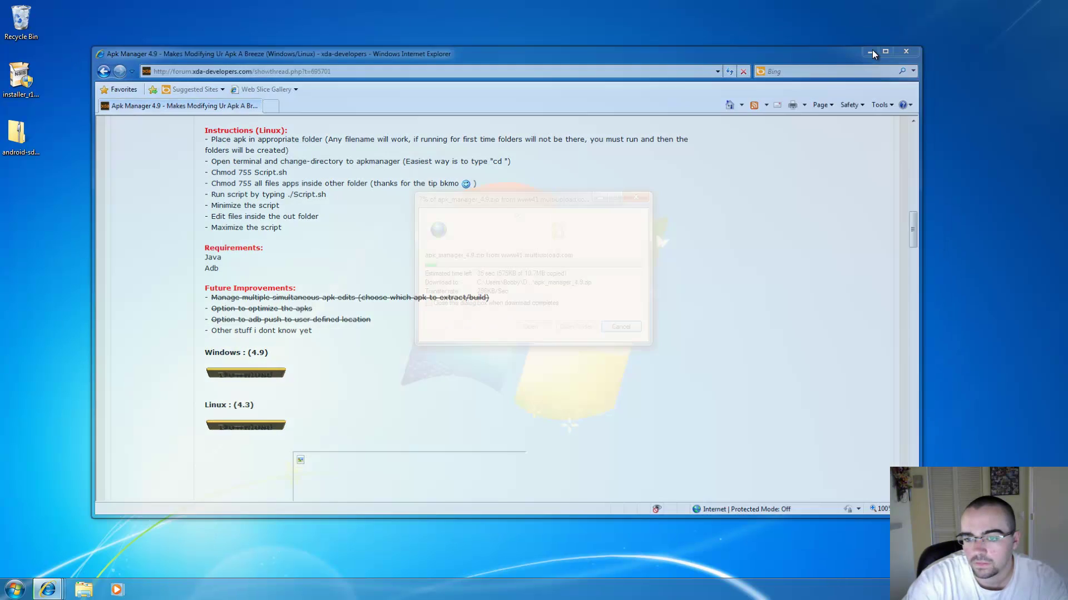
left_click_drag(492, 202, 126, 279)
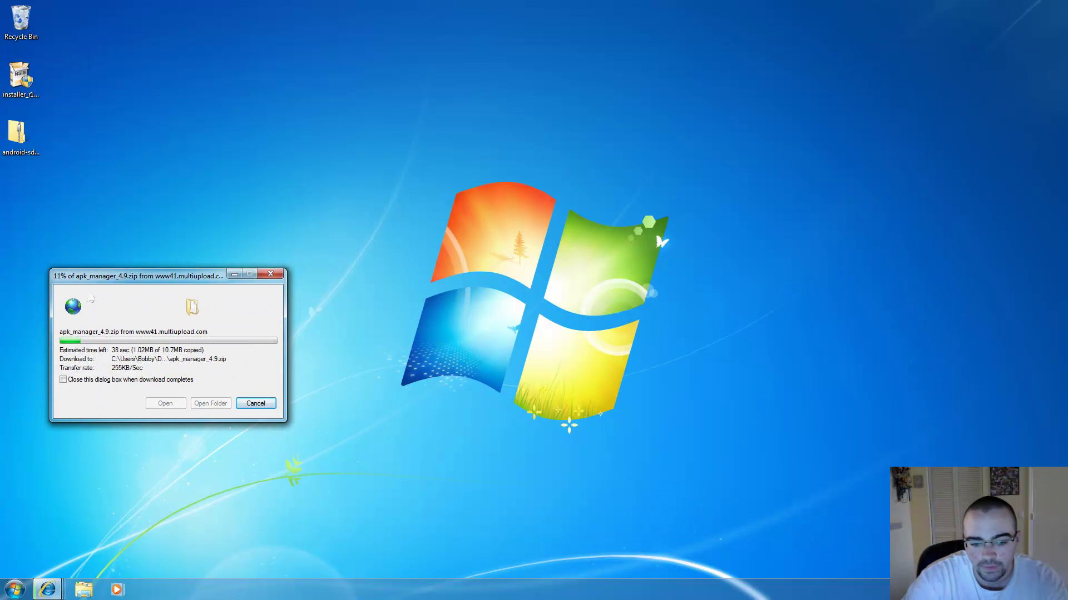
mouse_move(47, 594)
left_click(51, 544)
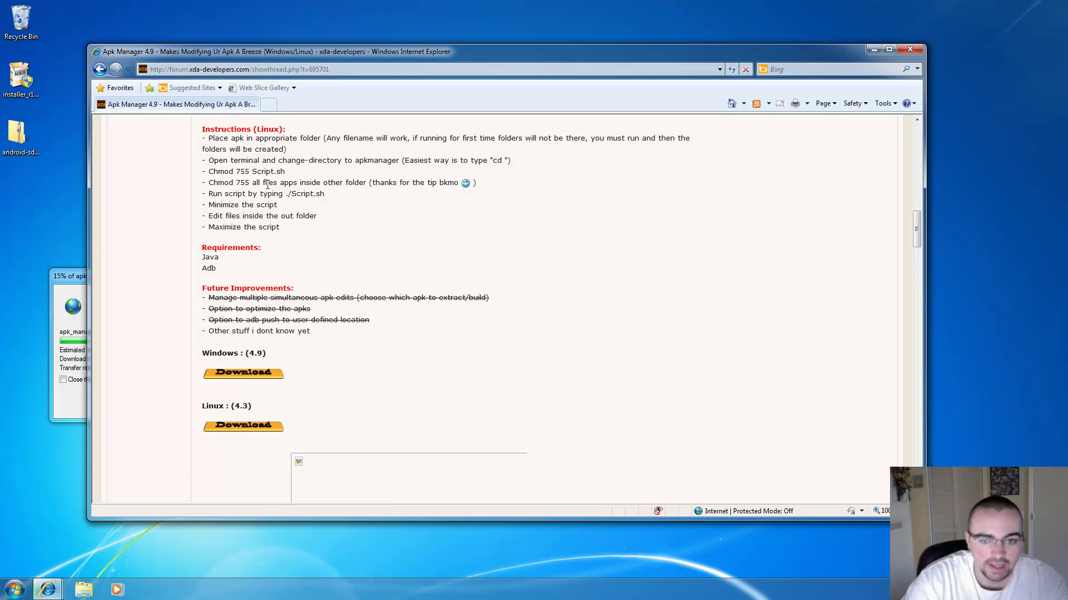
left_click_drag(317, 48, 412, 45)
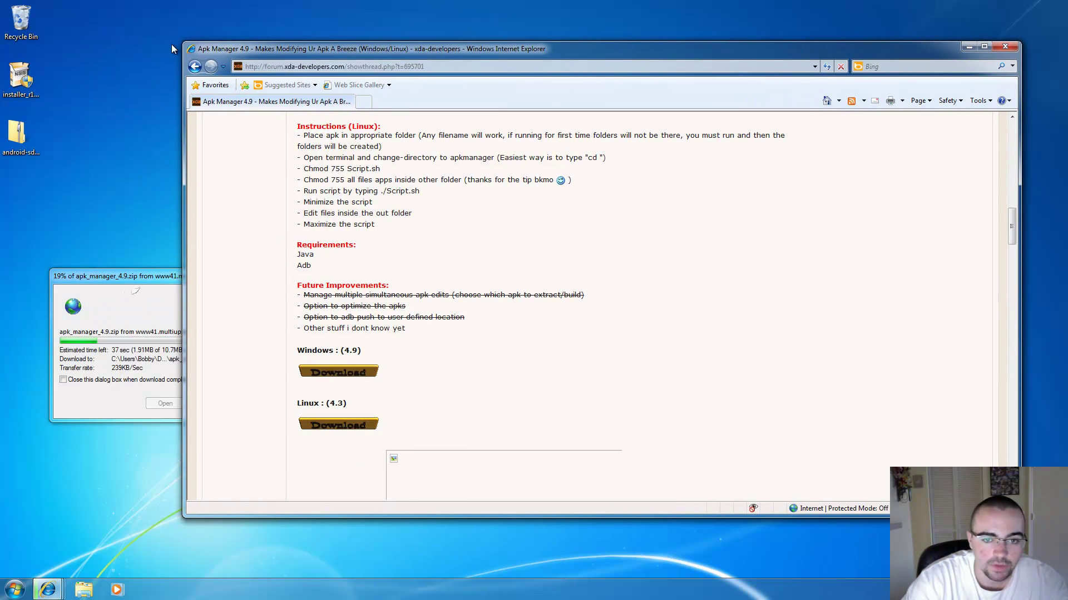
left_click_drag(186, 43, 272, 40)
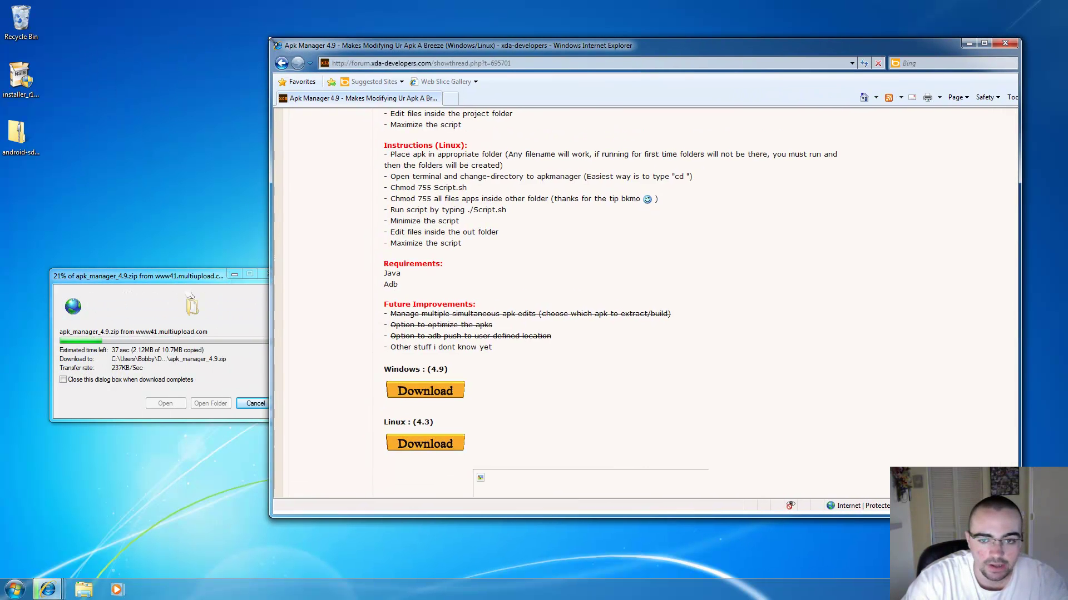
- In a new tab, search Google for 'android forums lg optimus m'
left_click(451, 98)
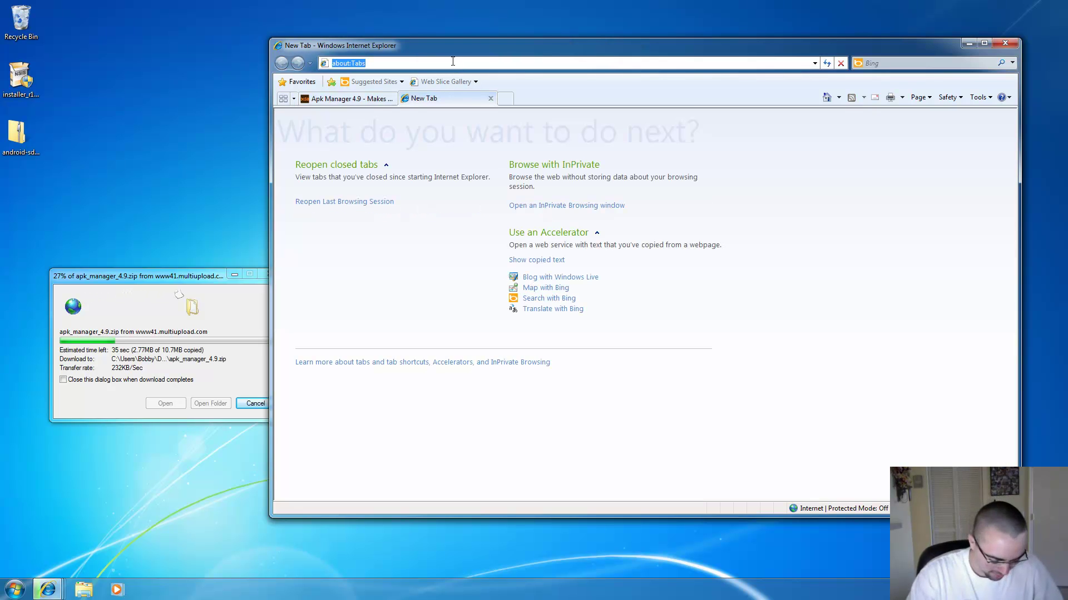
type("goog")
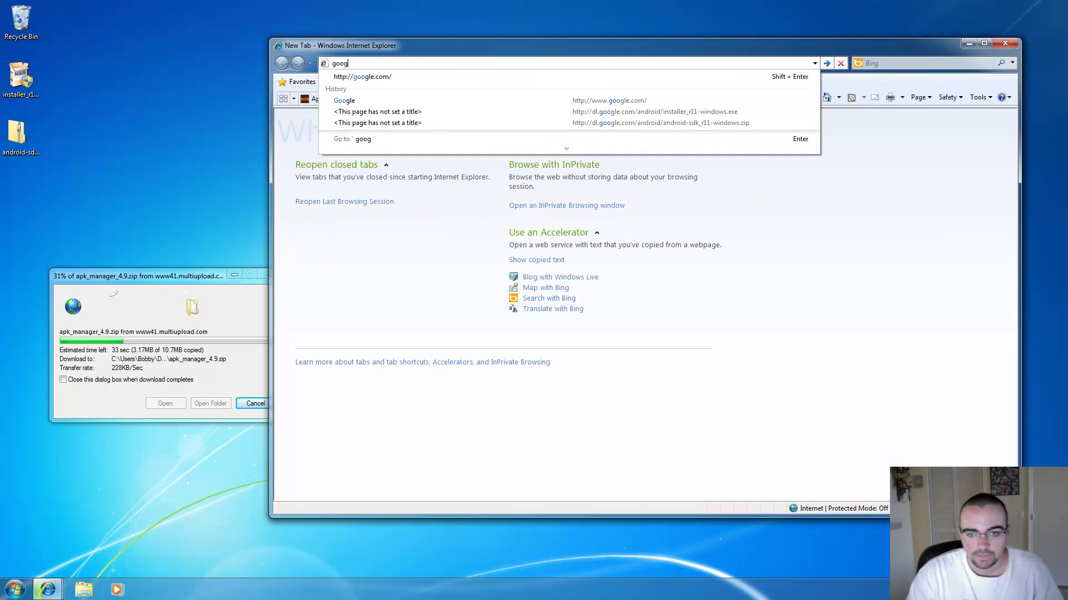
type("le.com")
key("Return")
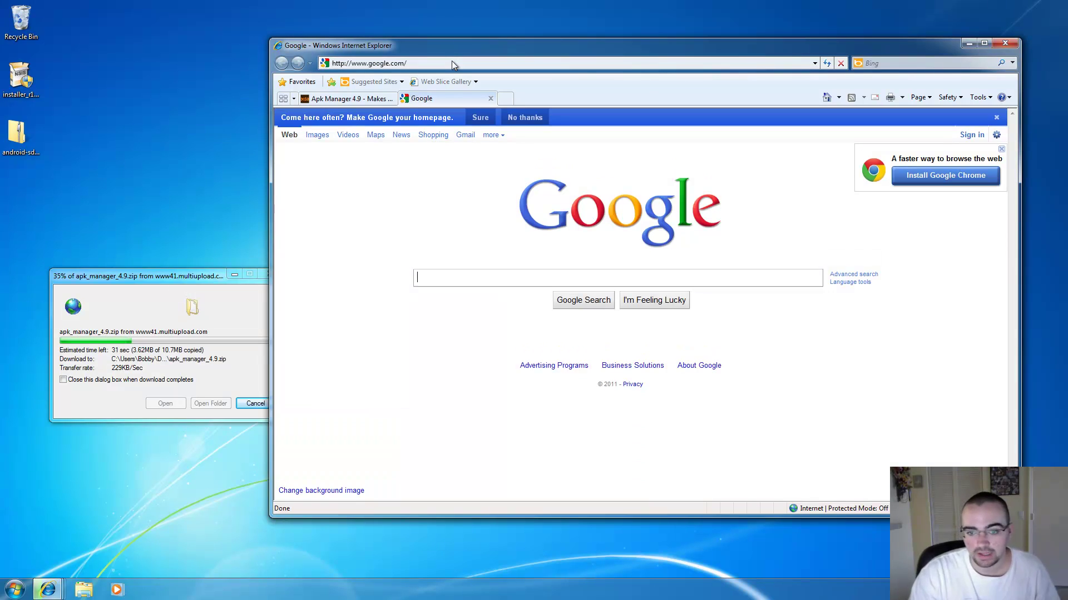
type("android")
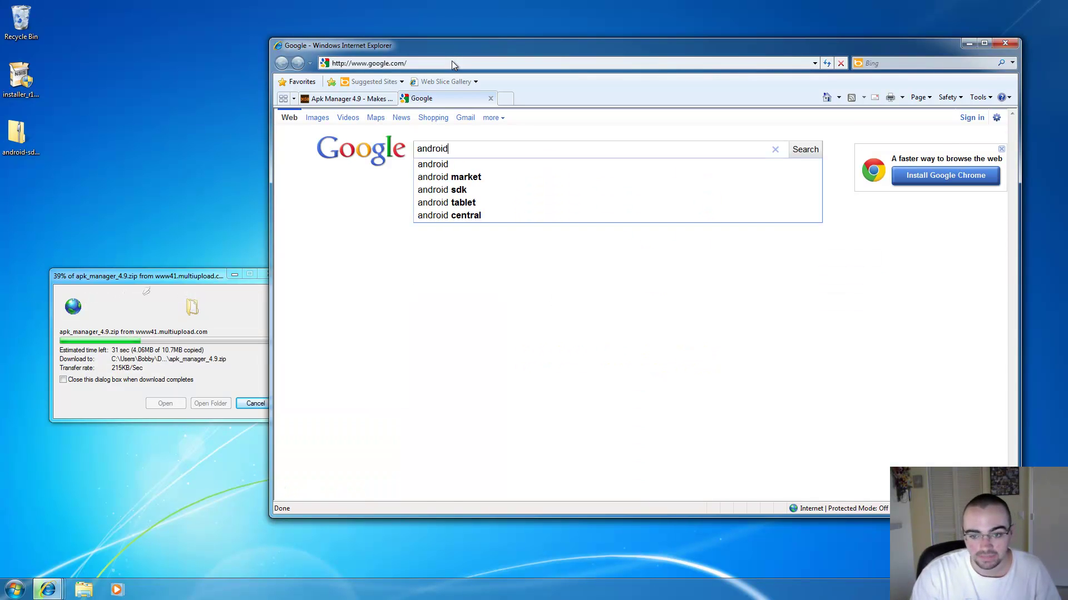
type(" forums")
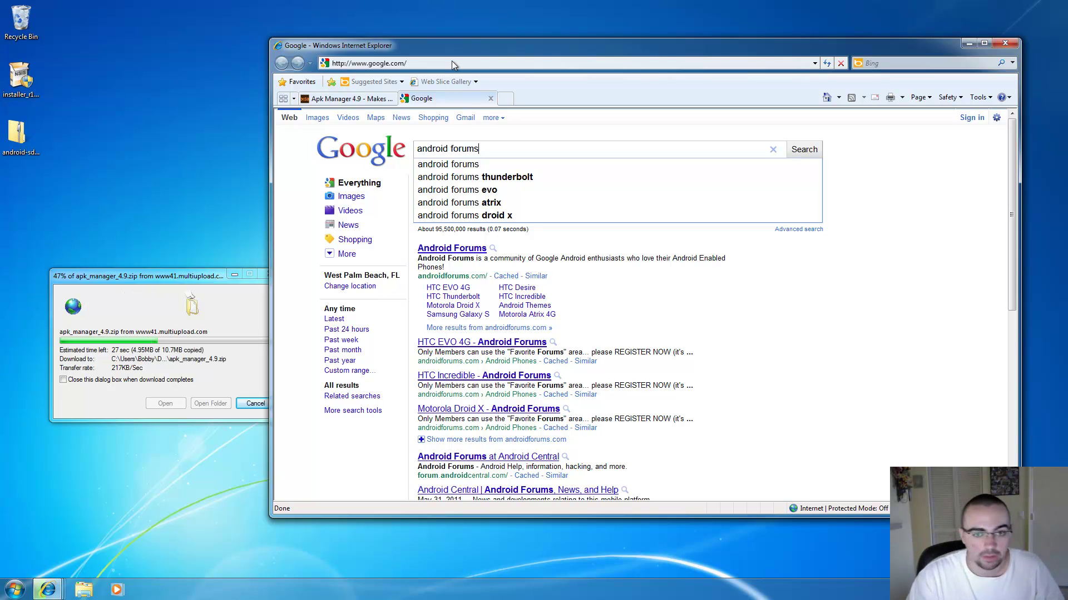
type(" lg ")
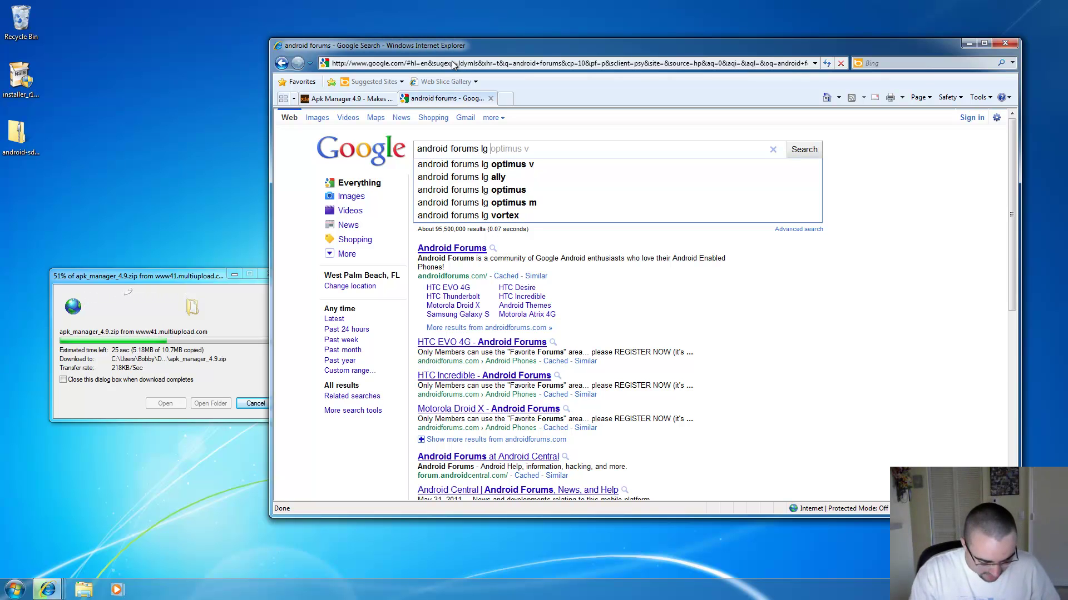
type("opit,")
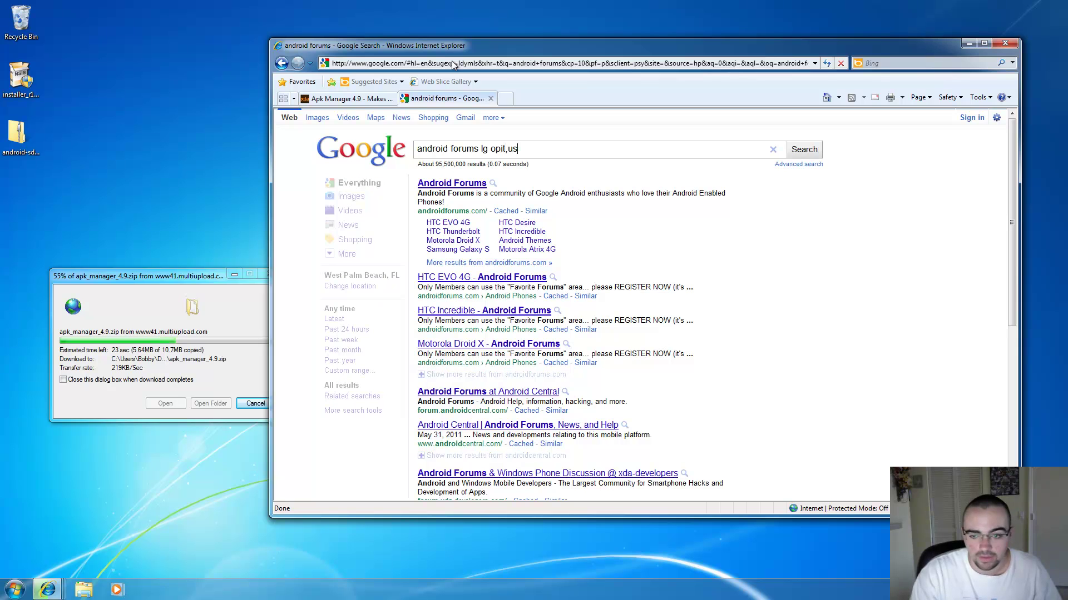
key("BackSpace")
type("mus m")
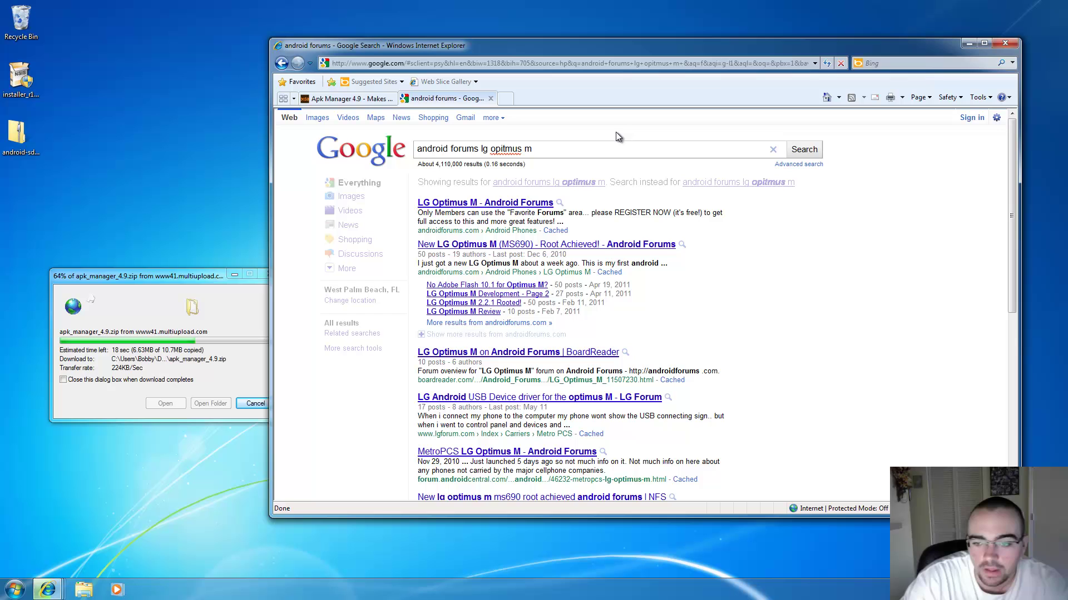
- Open the LG Optimus M Android Forums page and its Optimus M - All Things Root subforum
left_click(494, 212)
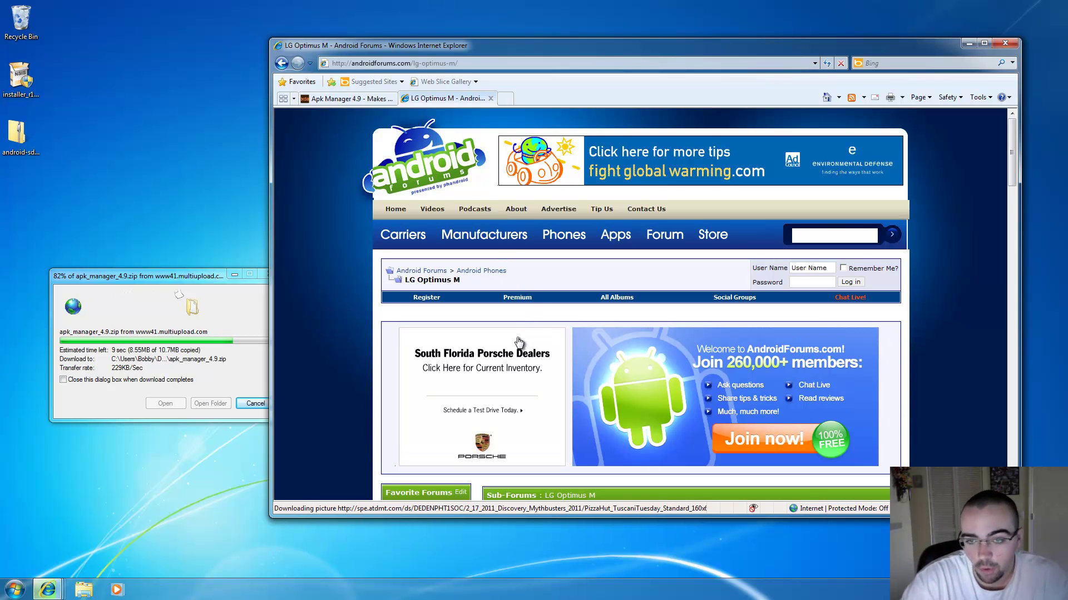
scroll(503, 309, "down", 1)
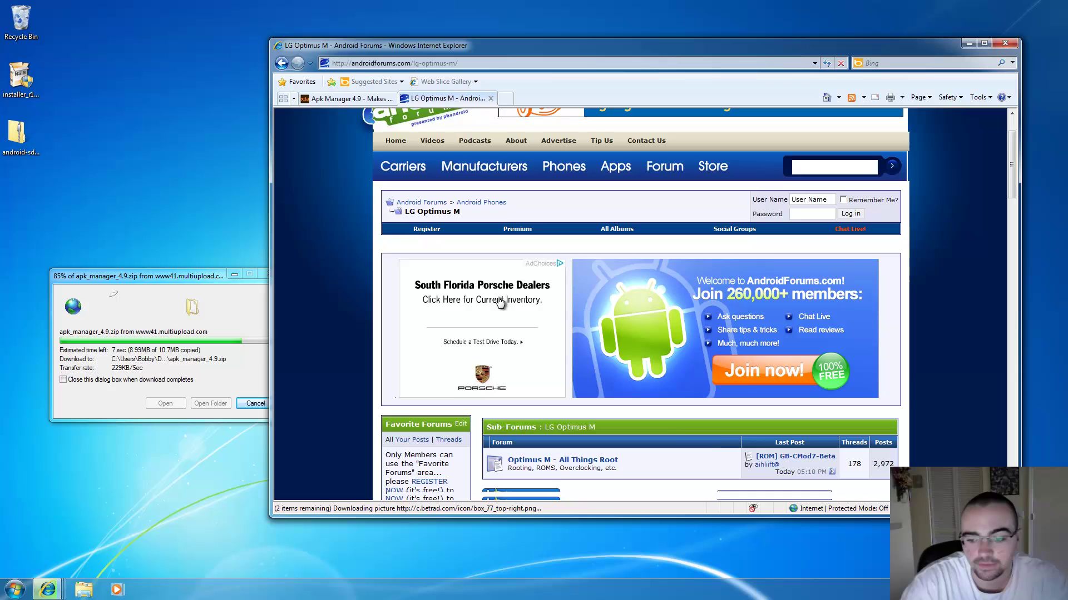
scroll(499, 302, "down", 3)
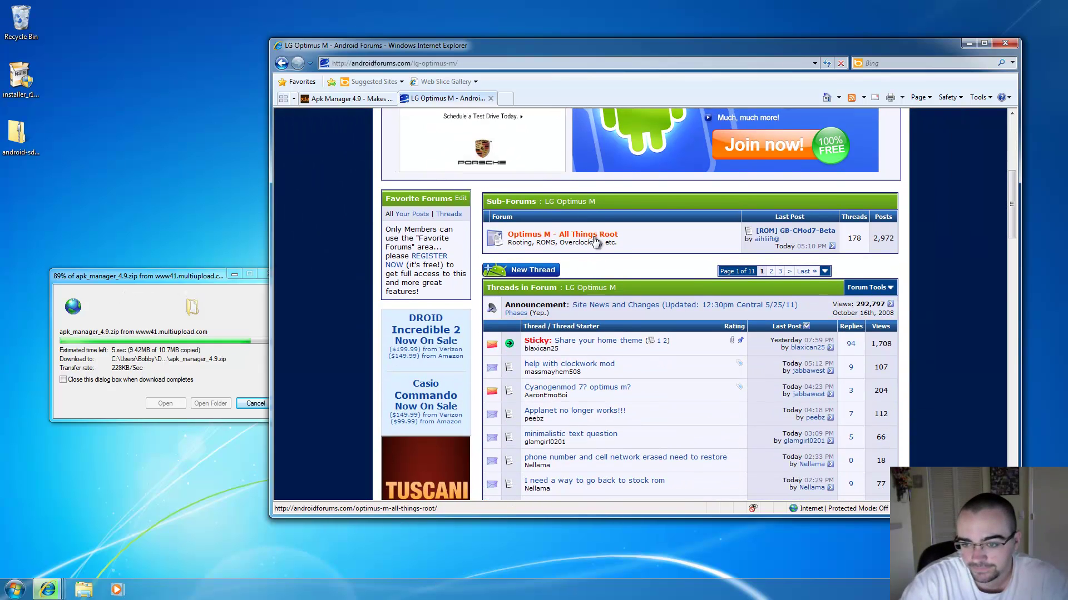
left_click(596, 243)
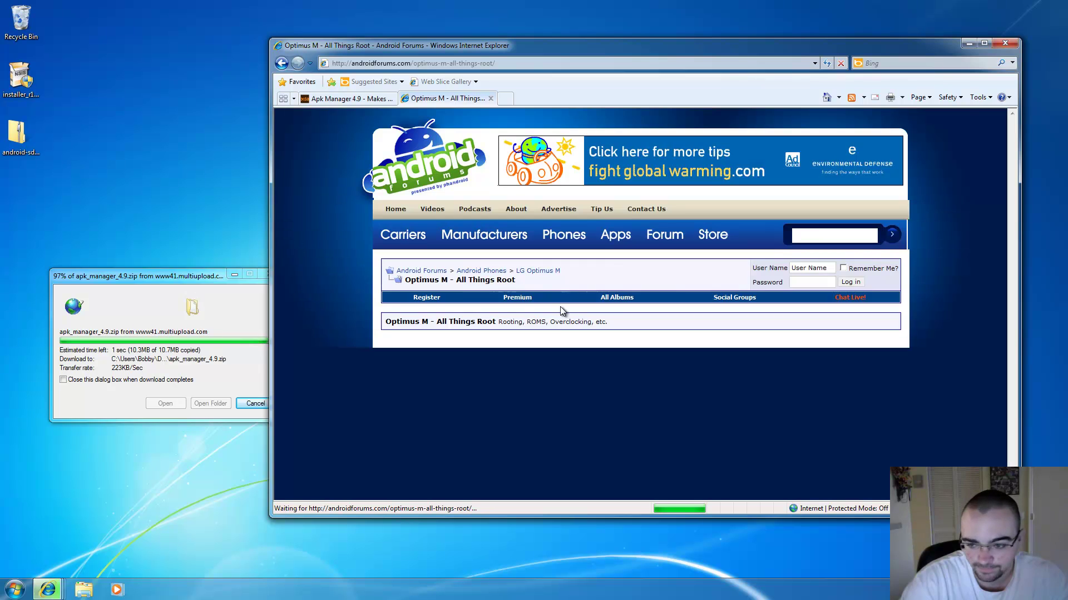
- Find and open the [ROM] [THEME] Sense Rom Optimus M thread
scroll(558, 334, "down", 3)
scroll(558, 335, "up", 1)
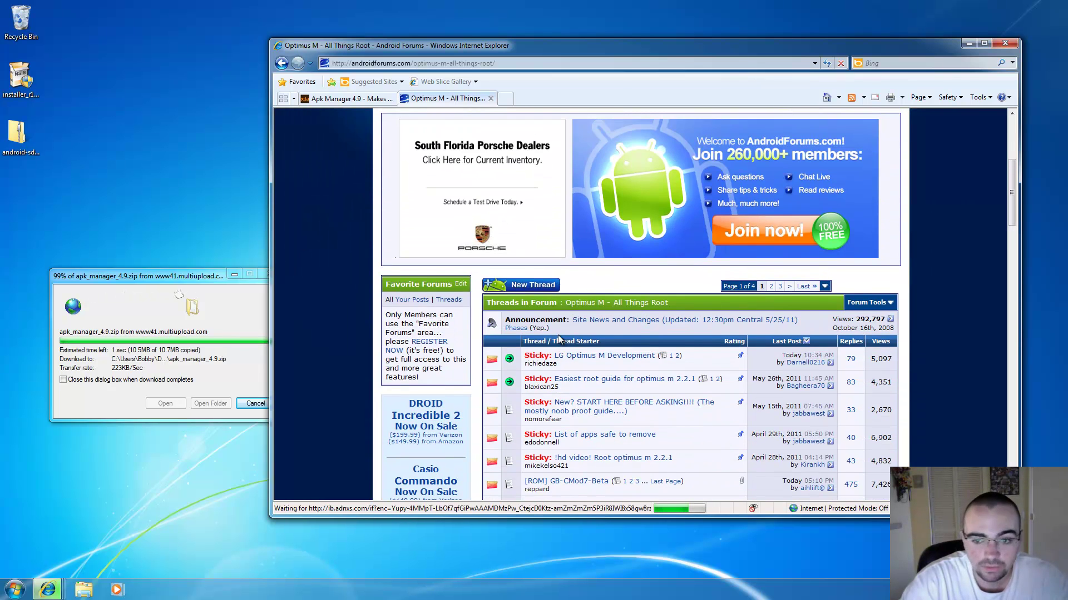
scroll(558, 335, "up", 4)
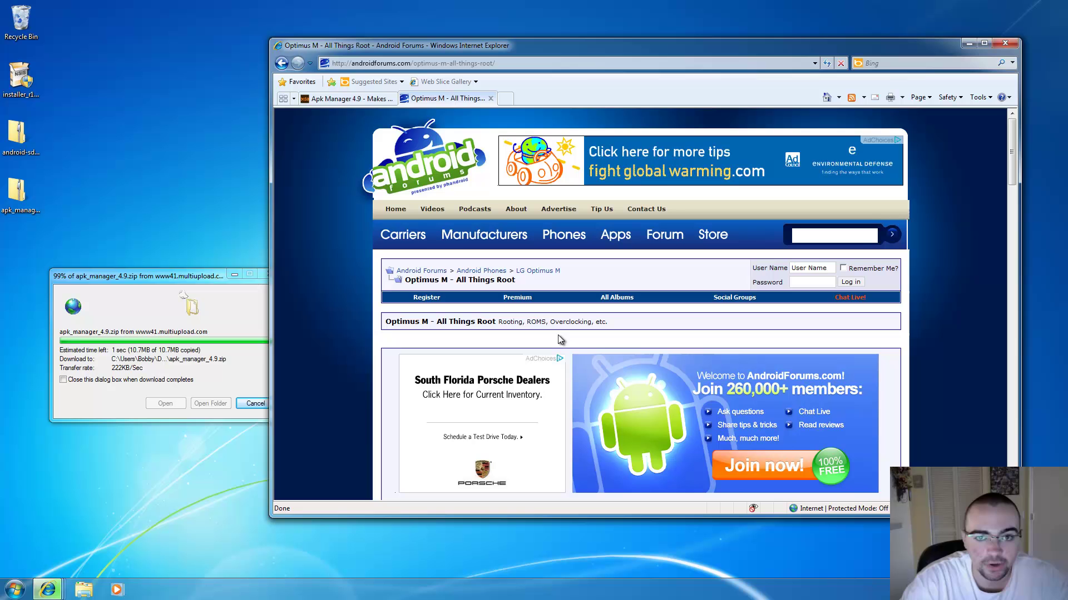
scroll(523, 368, "down", 3)
scroll(521, 365, "down", 3)
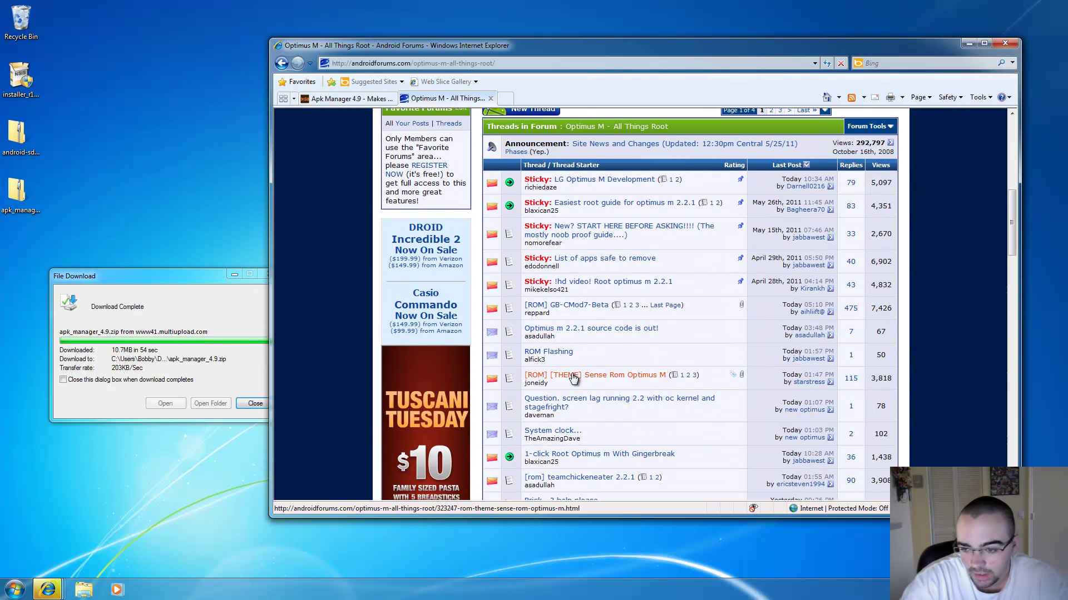
left_click(573, 377)
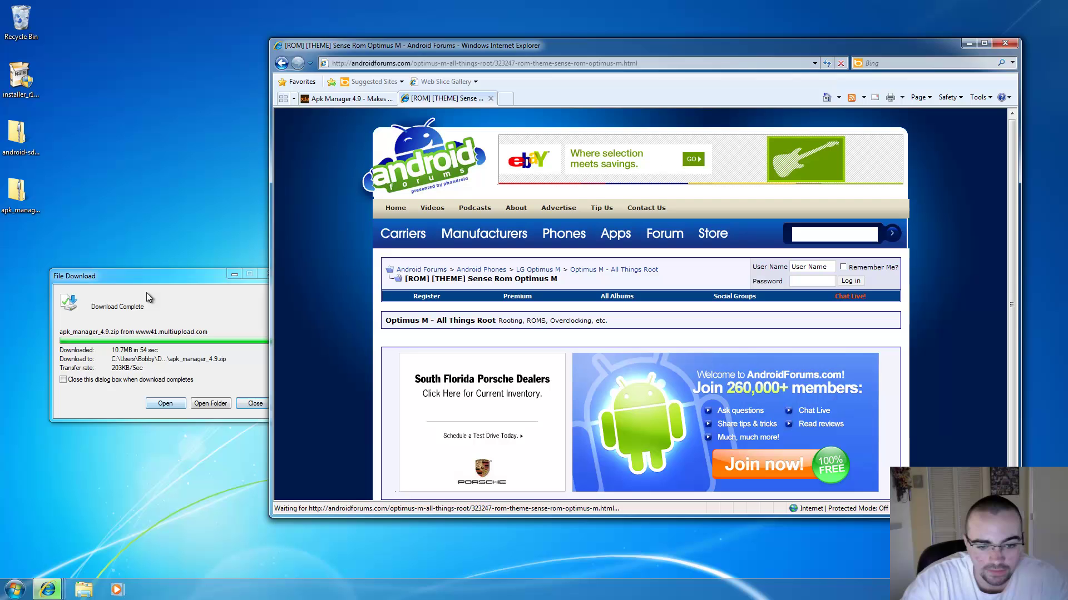
- Create an 'APK manager' desktop folder and copy all apk_manager_4.9 archive items into it
left_click_drag(147, 279, 130, 279)
left_click(155, 402)
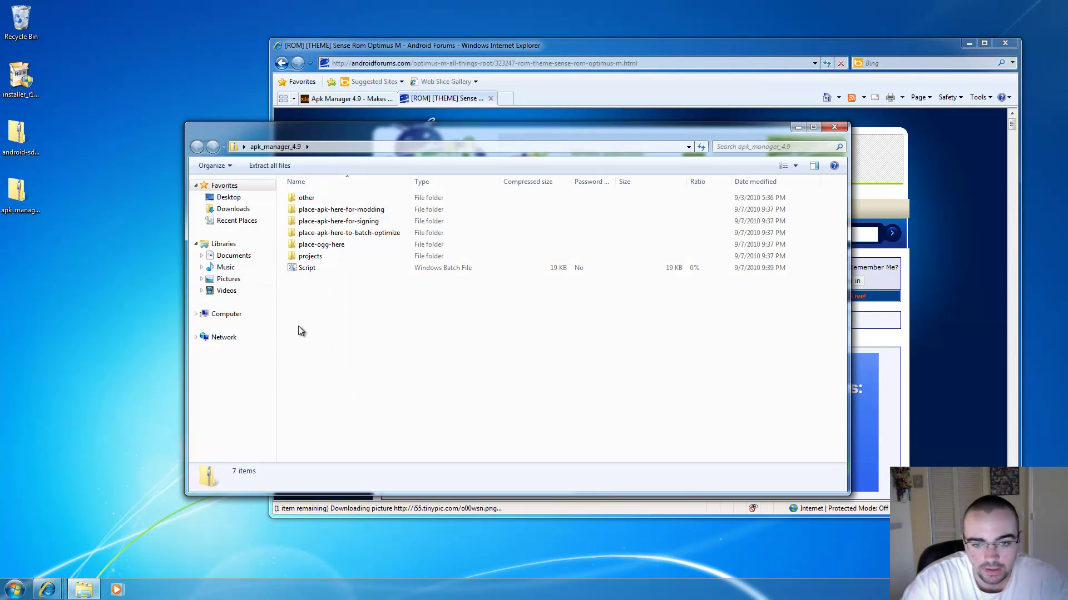
right_click(81, 373)
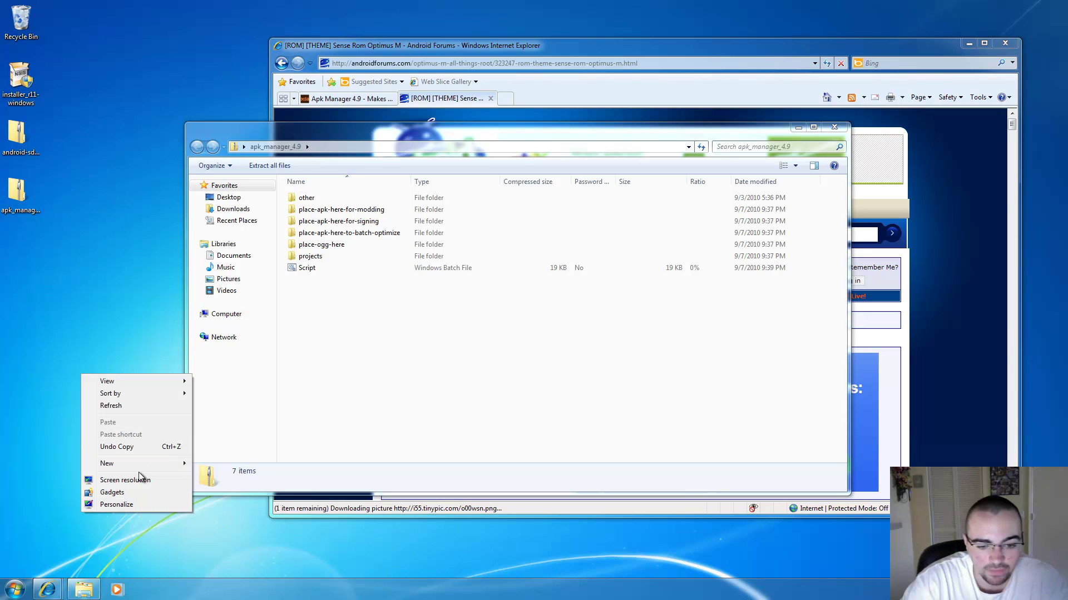
mouse_move(138, 468)
left_click(228, 459)
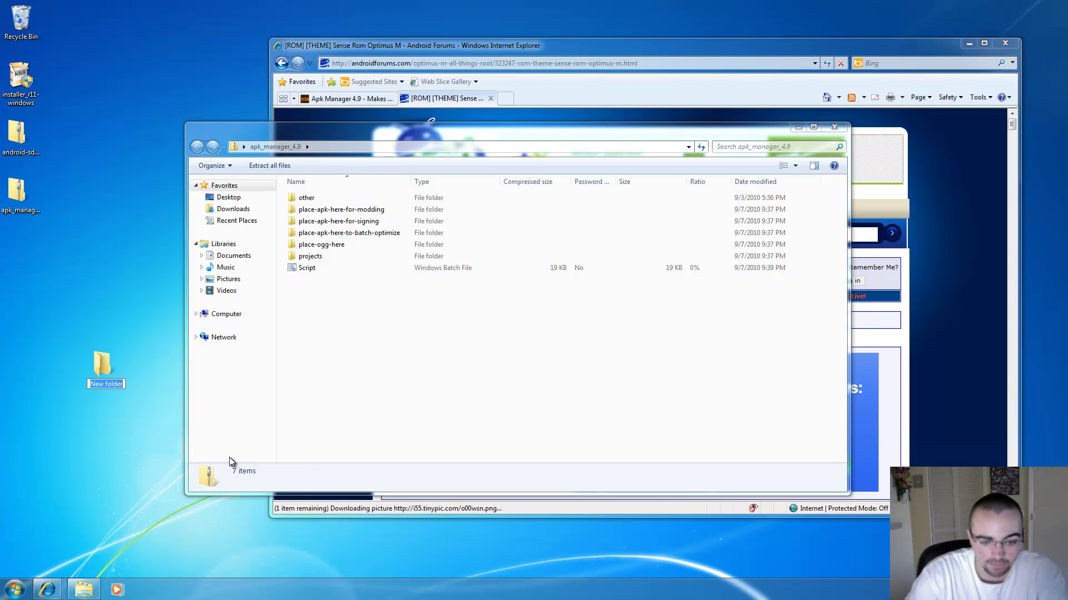
type("AP")
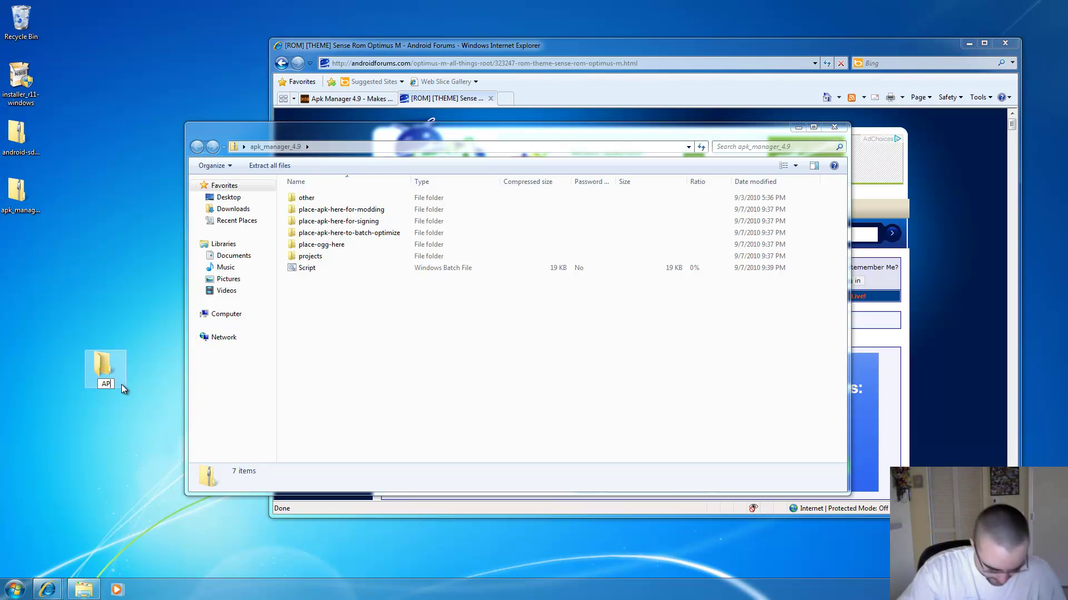
type("K mang")
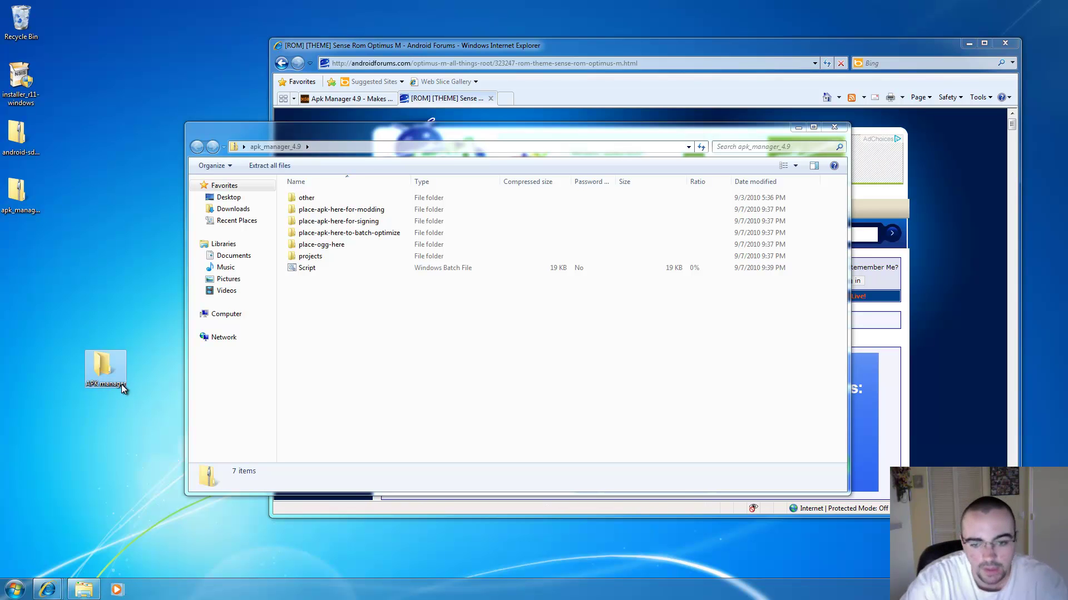
left_click_drag(382, 393, 111, 367)
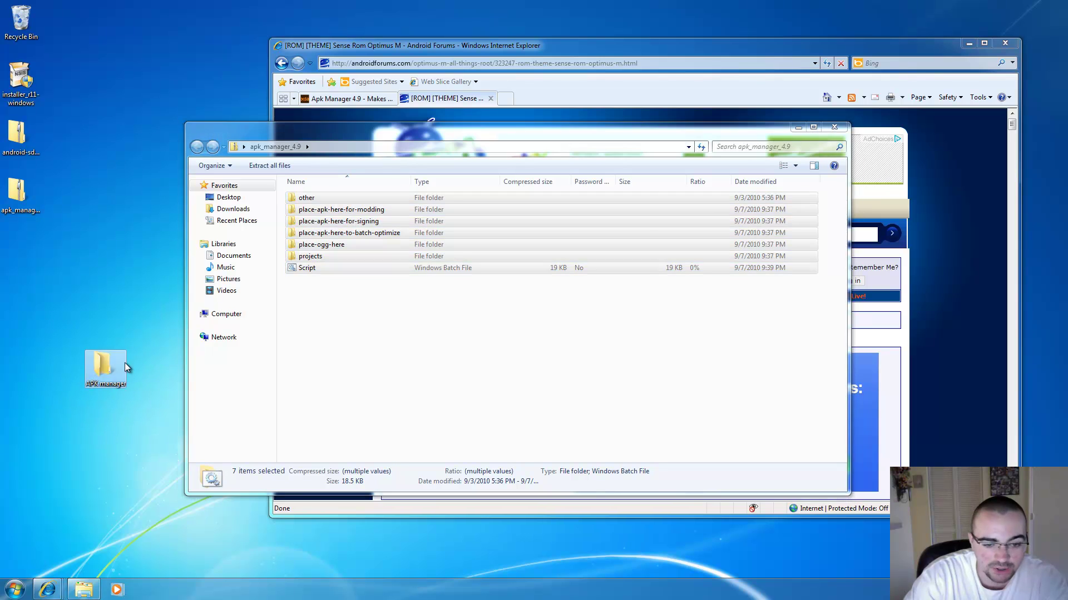
left_click(832, 128)
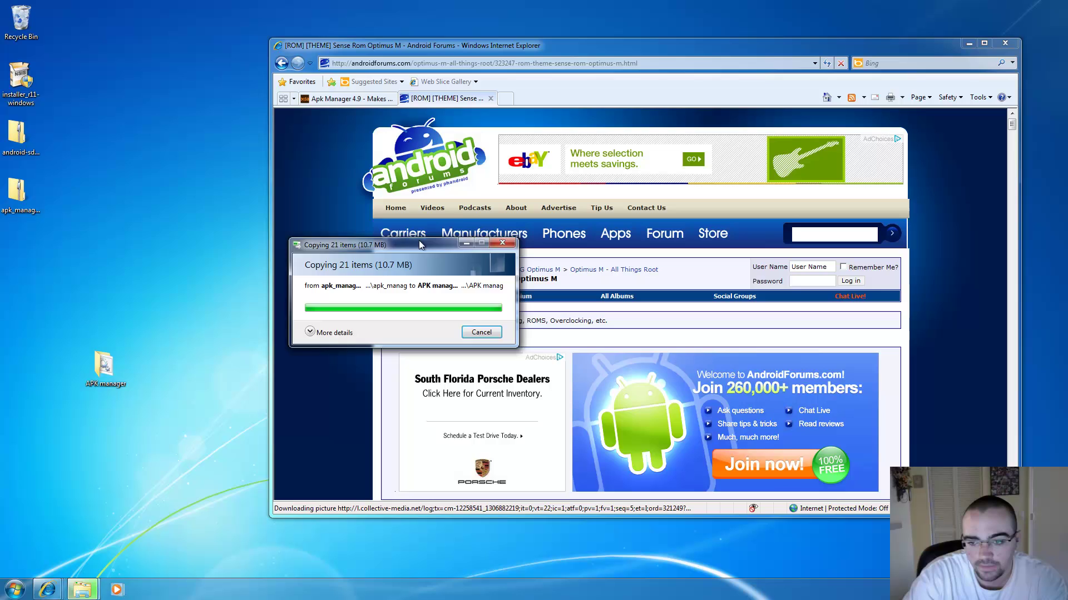
- Follow the Sense ROM post's DOWNLOAD link to its Google Docs page
left_click_drag(419, 240, 187, 182)
scroll(355, 335, "down", 10)
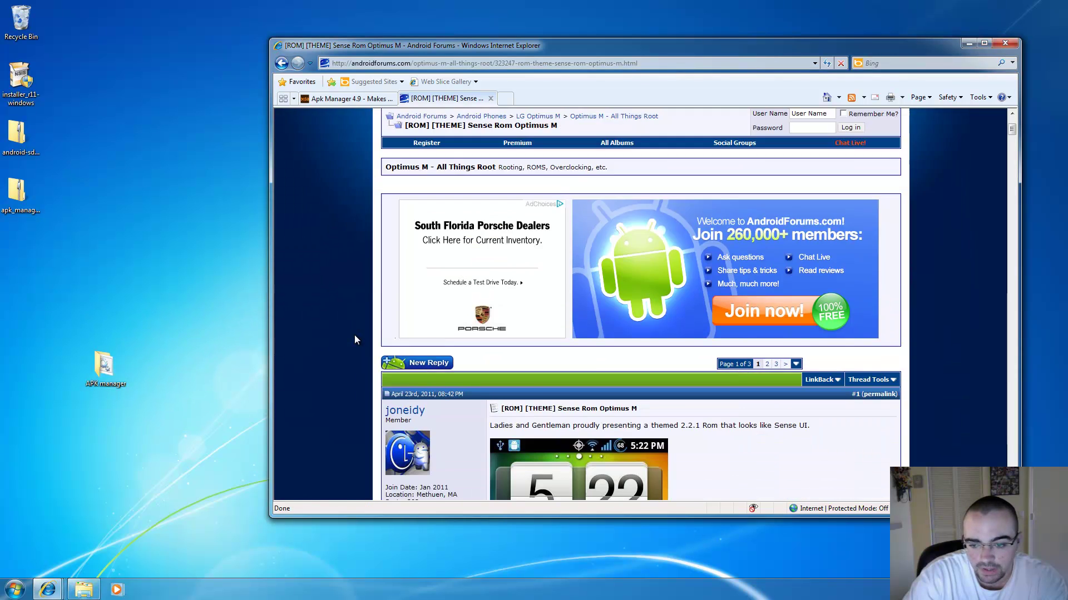
scroll(410, 319, "down", 15)
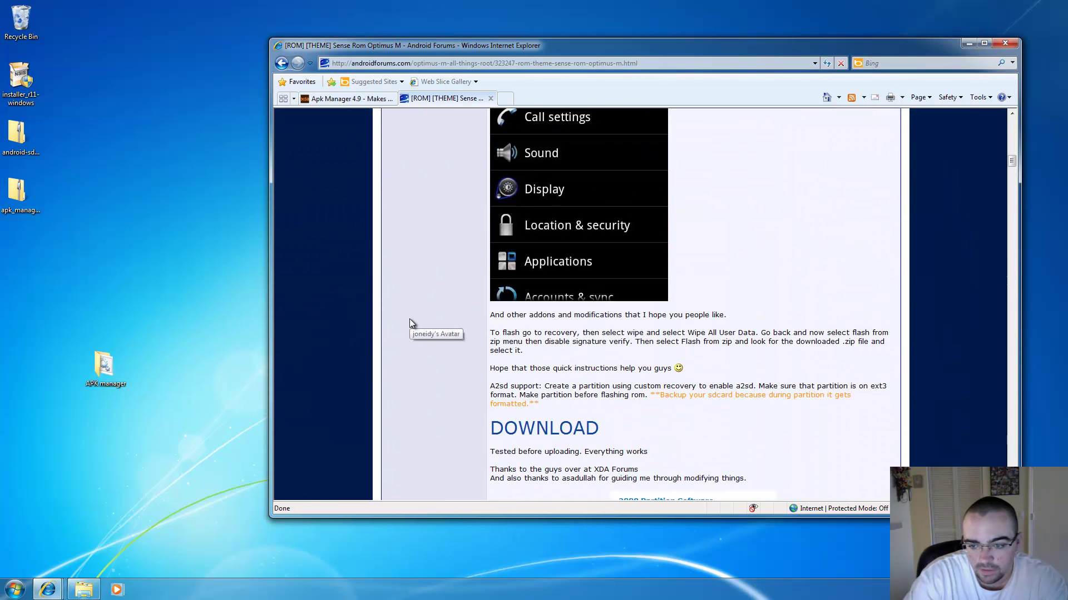
left_click(544, 359)
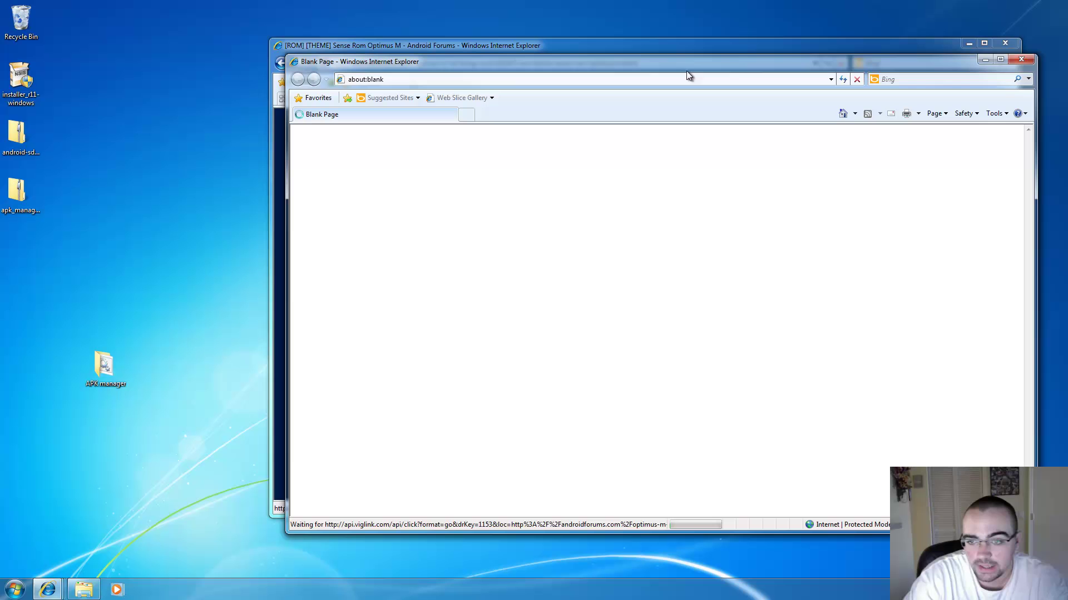
left_click_drag(910, 60, 749, 45)
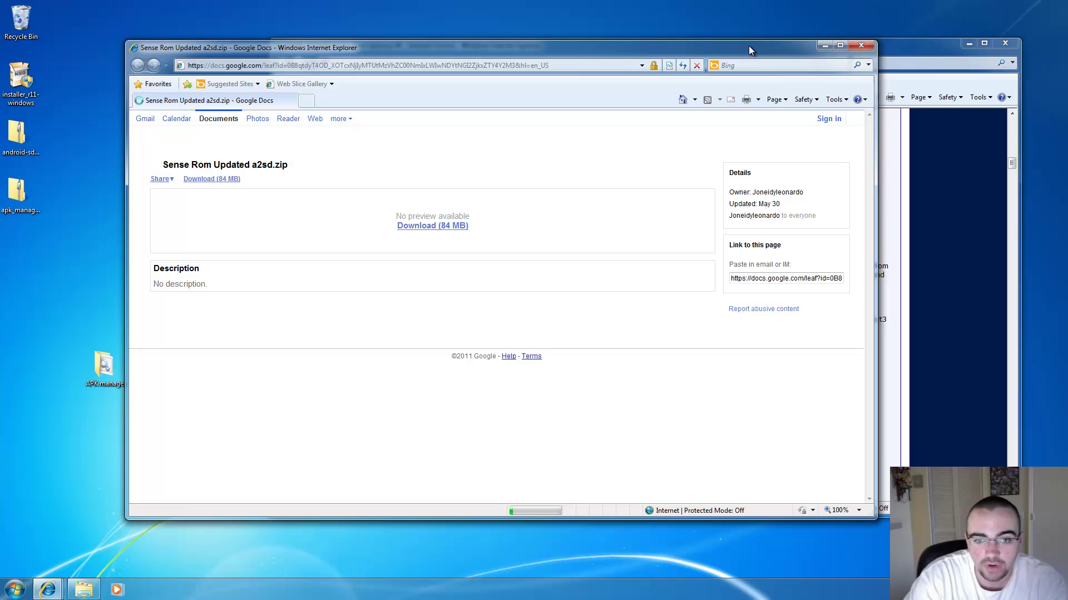
- Save the 84 MB Sense Rom Updated a2sd.zip to the Desktop despite the virus-scan warning
left_click(443, 227)
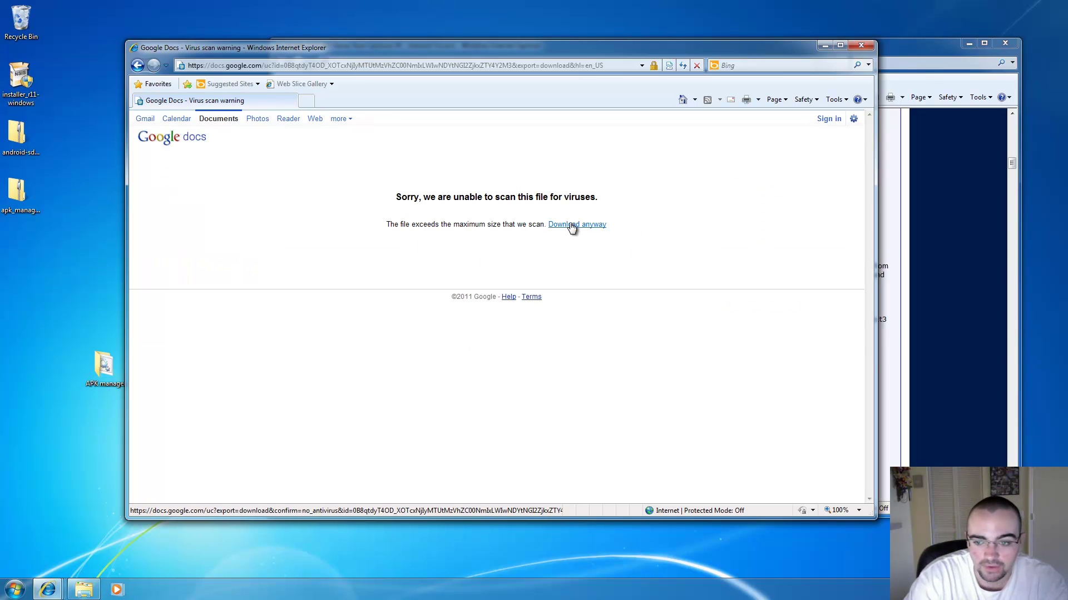
left_click(571, 224)
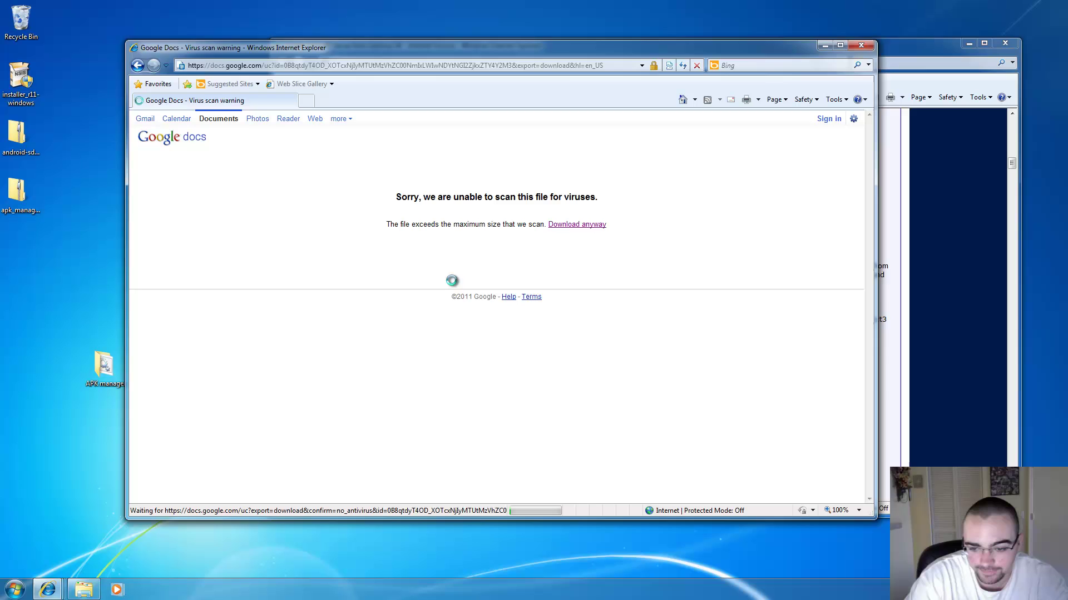
left_click(555, 302)
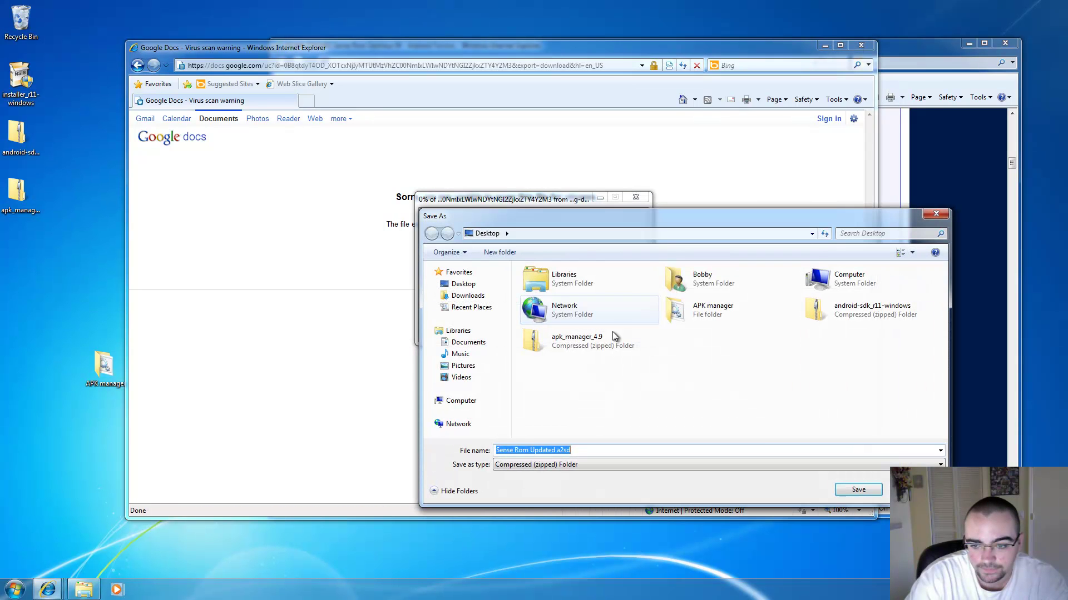
left_click(854, 487)
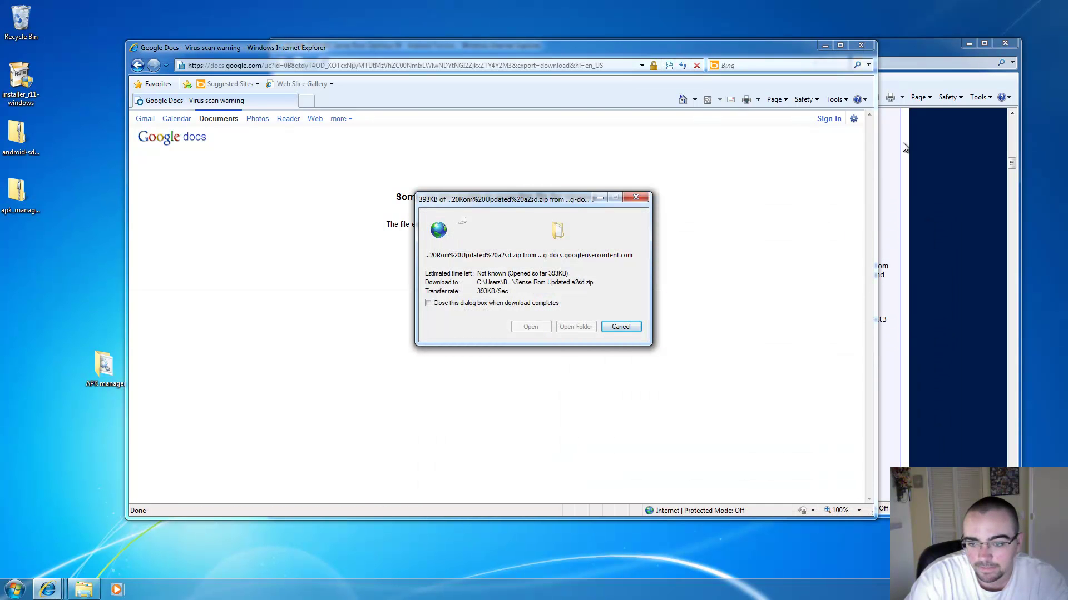
- Close the Google Docs window and move the download progress dialog aside
left_click(859, 51)
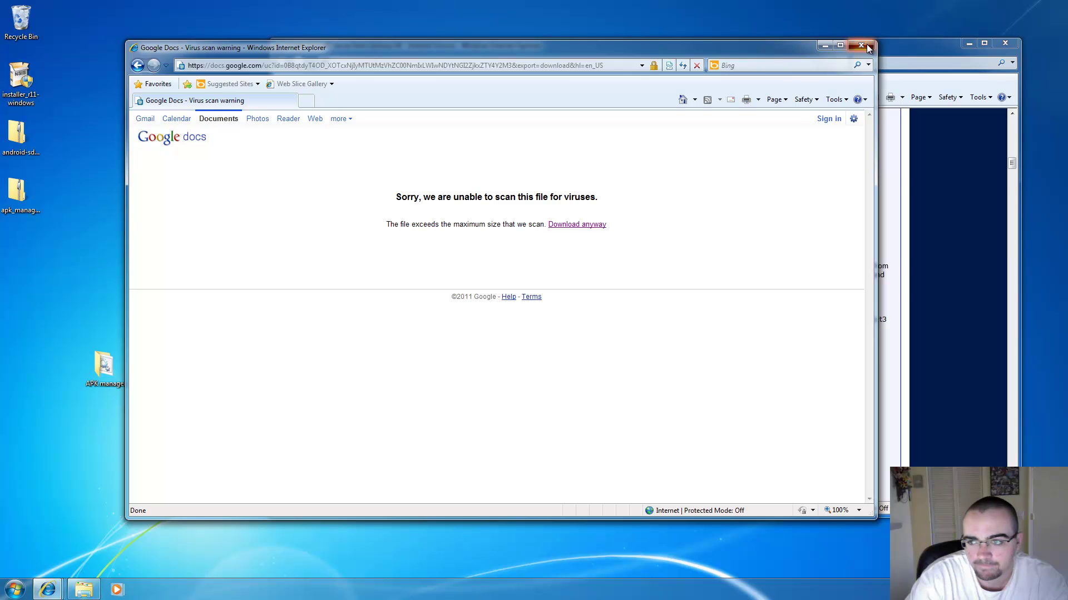
left_click(867, 47)
left_click_drag(537, 202, 336, 429)
- Run Script.bat from the APK manager folder, accepting the security warning
double_click(85, 366)
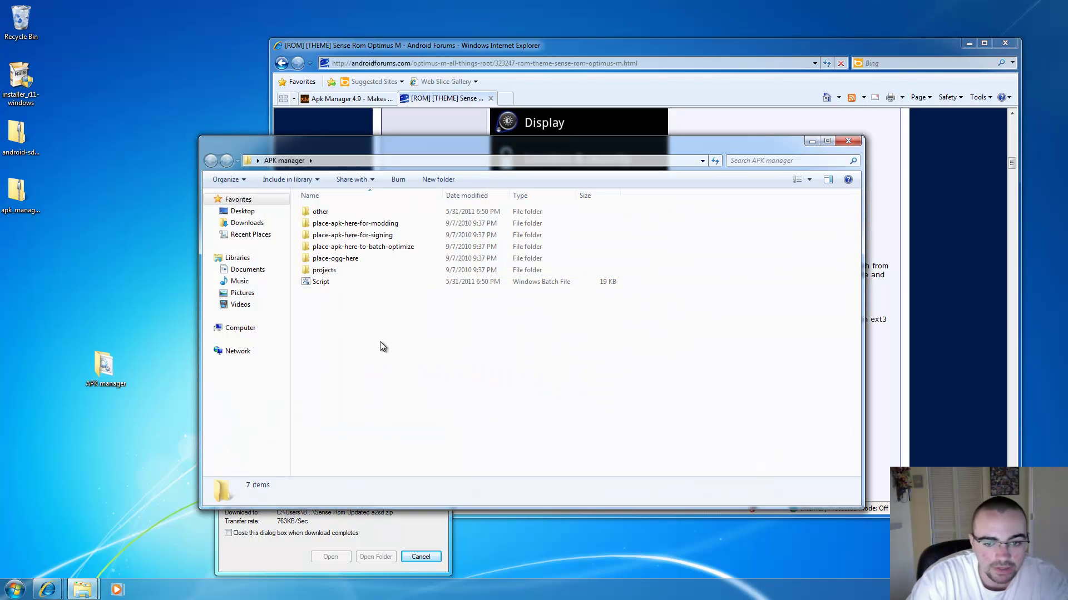
left_click(345, 259)
left_click(340, 275)
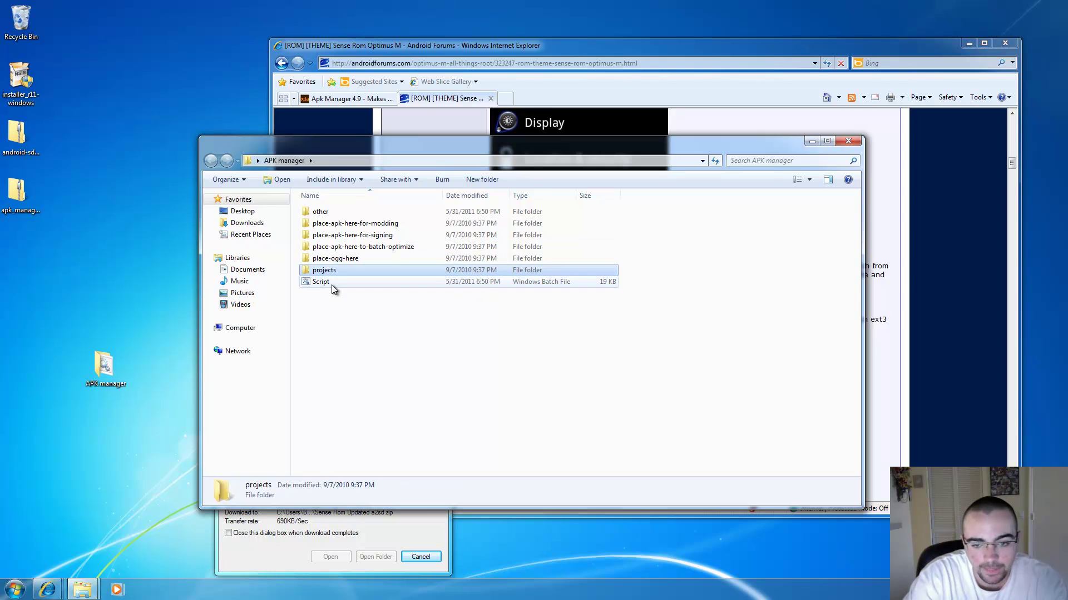
double_click(331, 285)
left_click(564, 304)
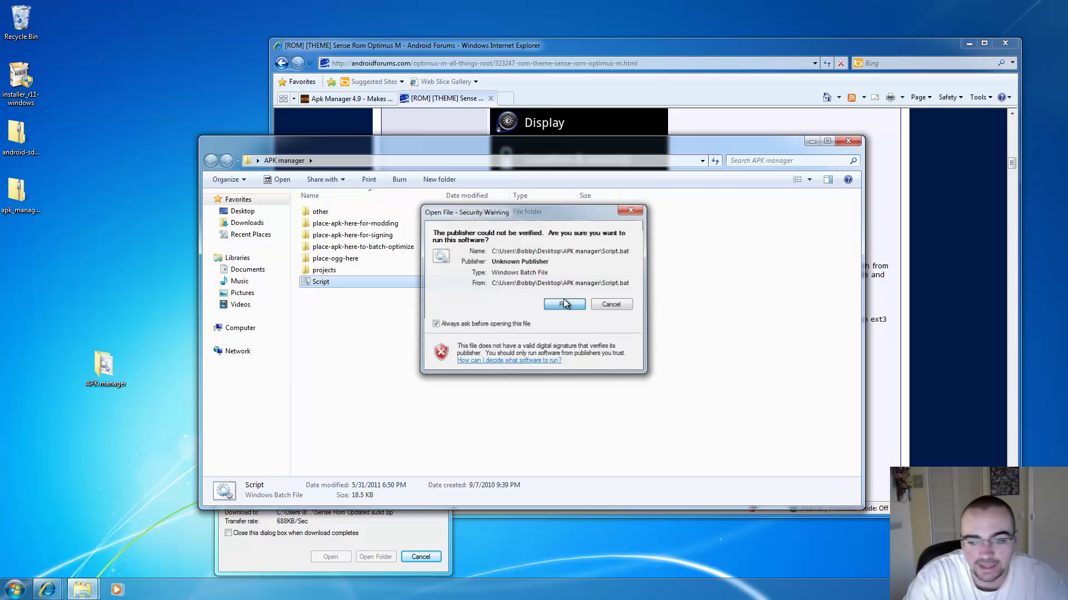
left_click(547, 323)
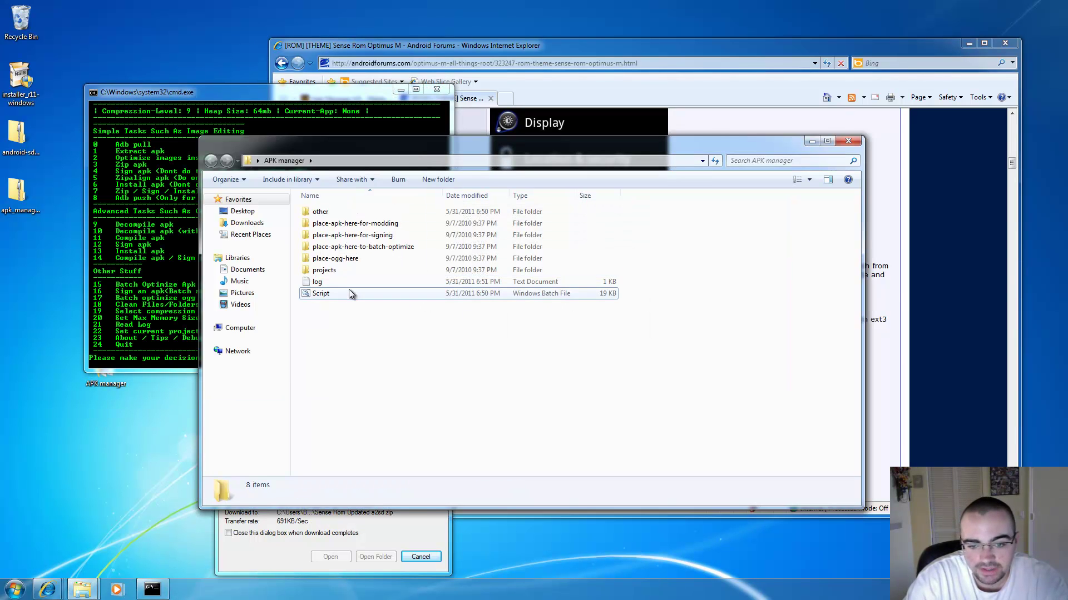
- Position the APK Manager console at top left with the folder window to its right
left_click_drag(365, 149, 508, 78)
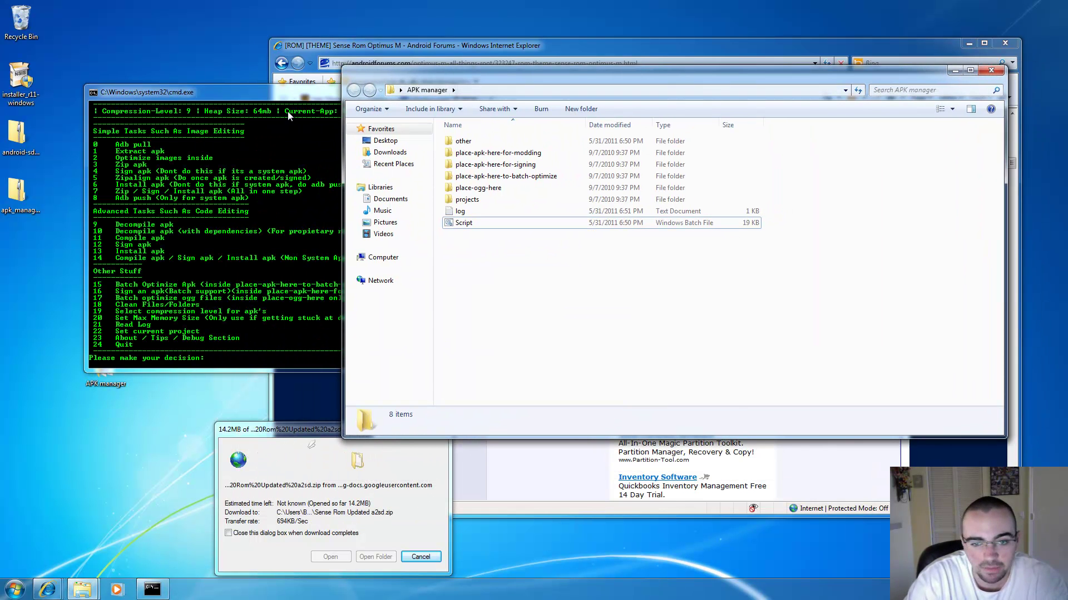
left_click_drag(274, 92, 204, 78)
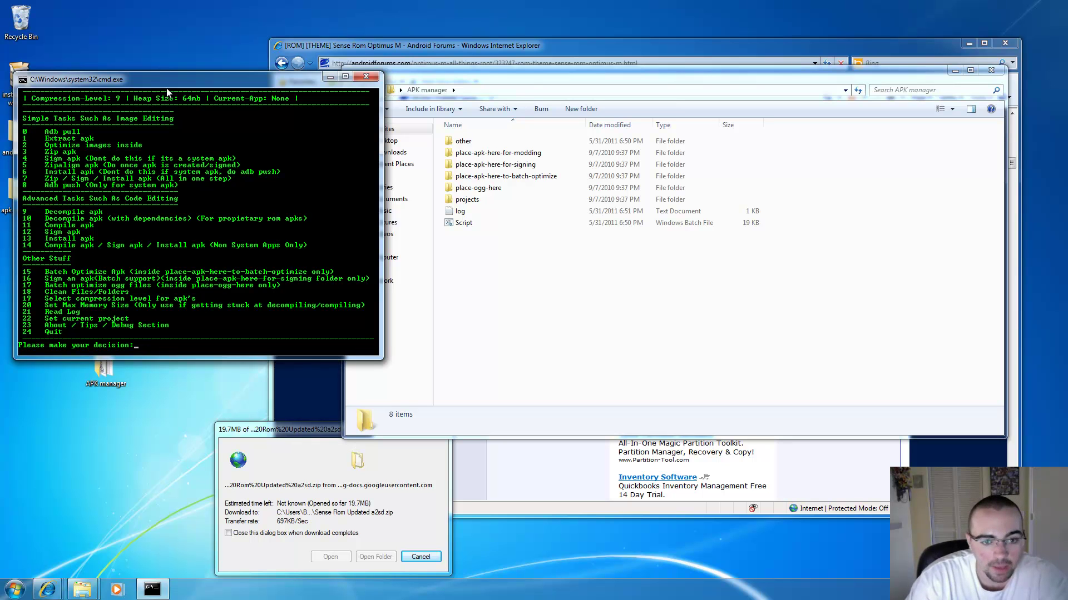
mouse_move(1, 2)
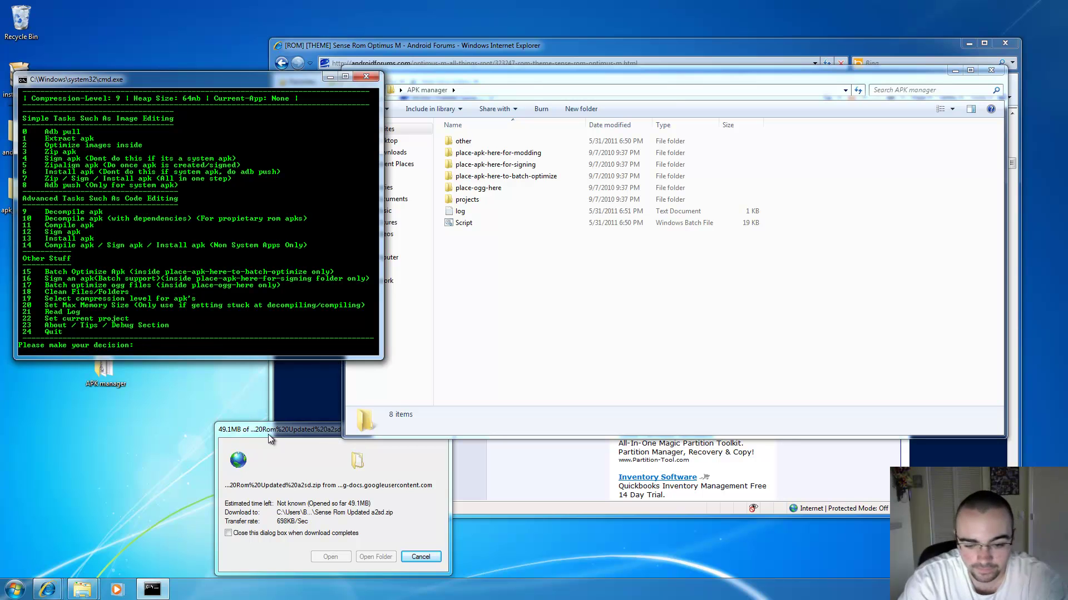
- Tidy the download dialog and folder window, then close the APK Manager console
left_click_drag(268, 435, 208, 432)
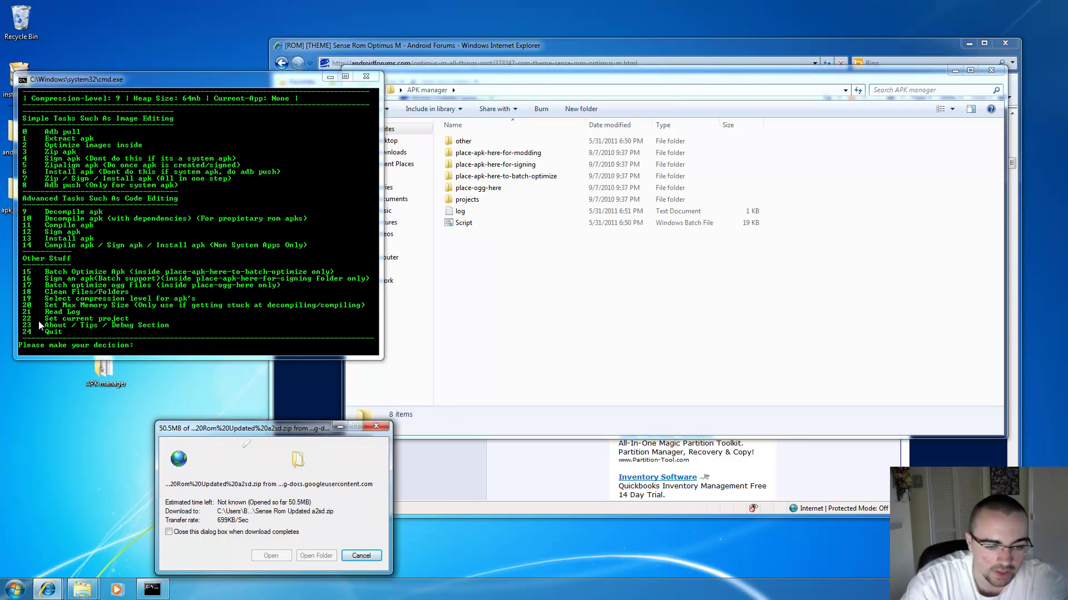
left_click(72, 298)
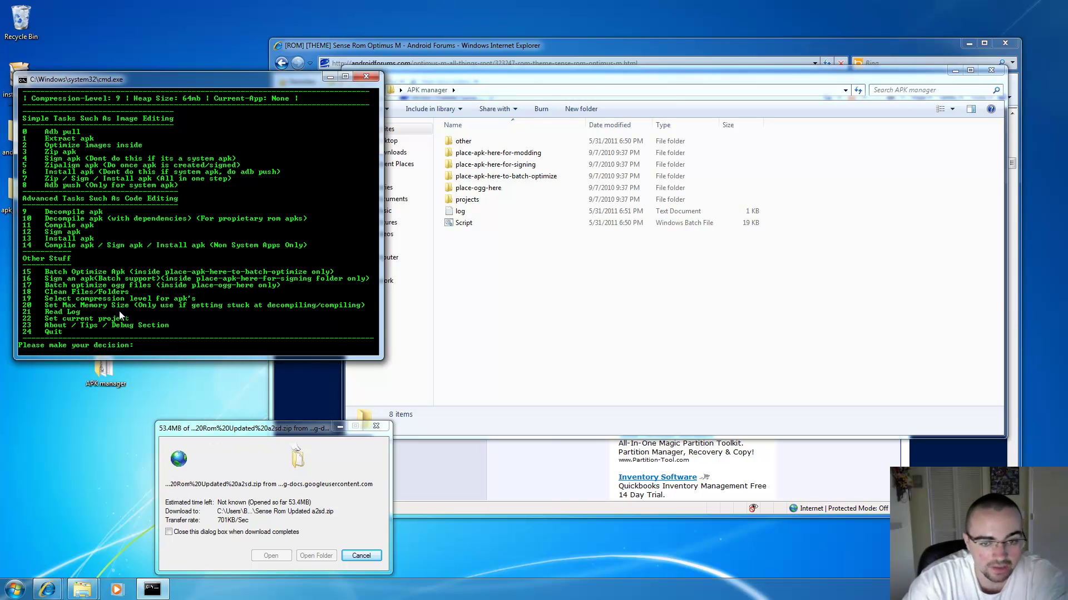
left_click(477, 315)
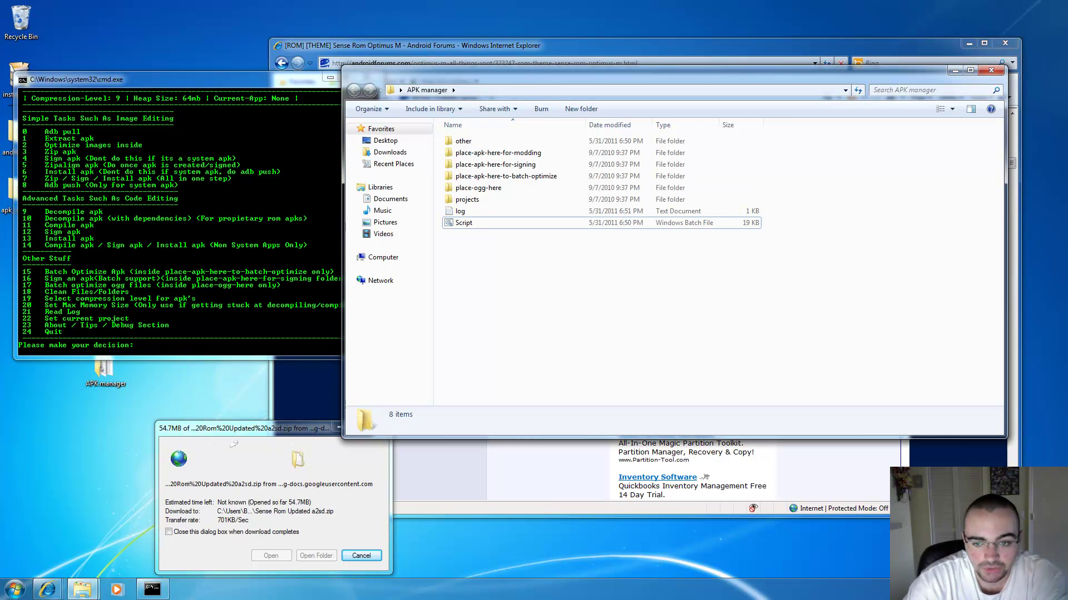
left_click_drag(473, 82, 502, 72)
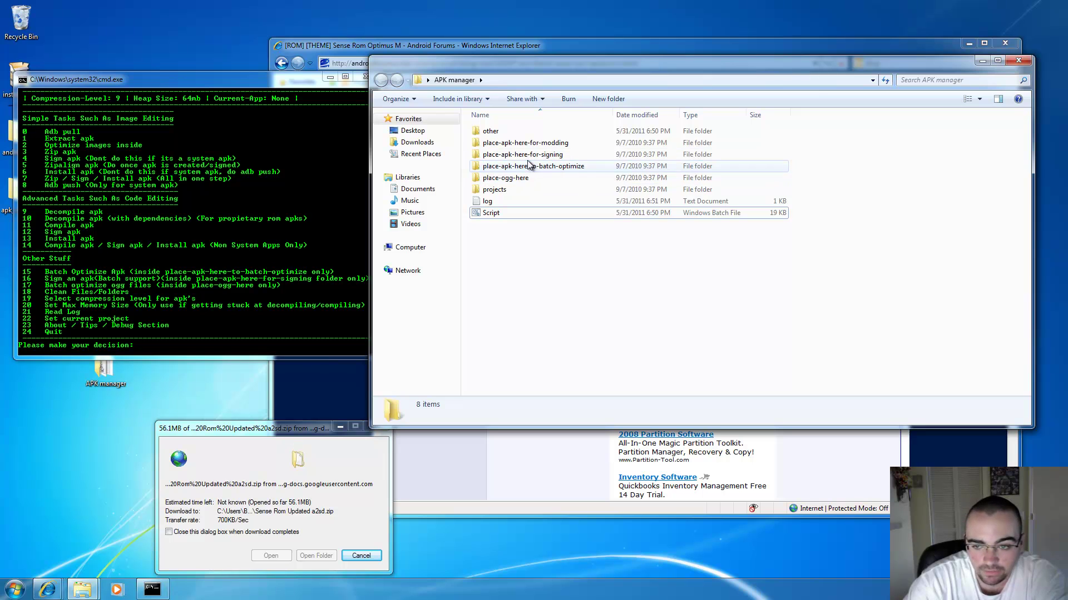
left_click(345, 149)
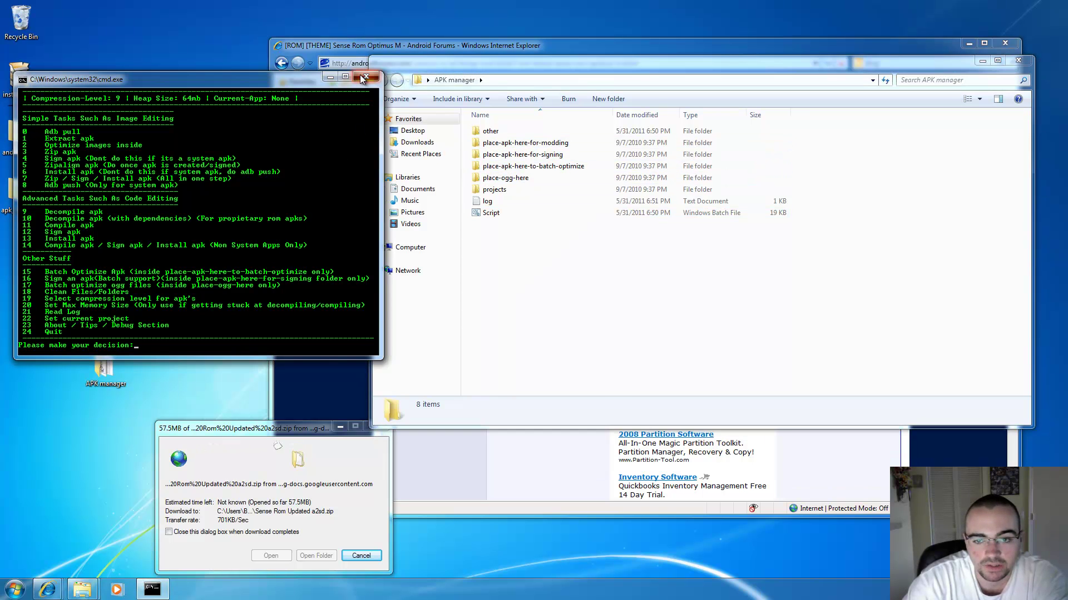
left_click(365, 77)
left_click_drag(426, 71, 208, 58)
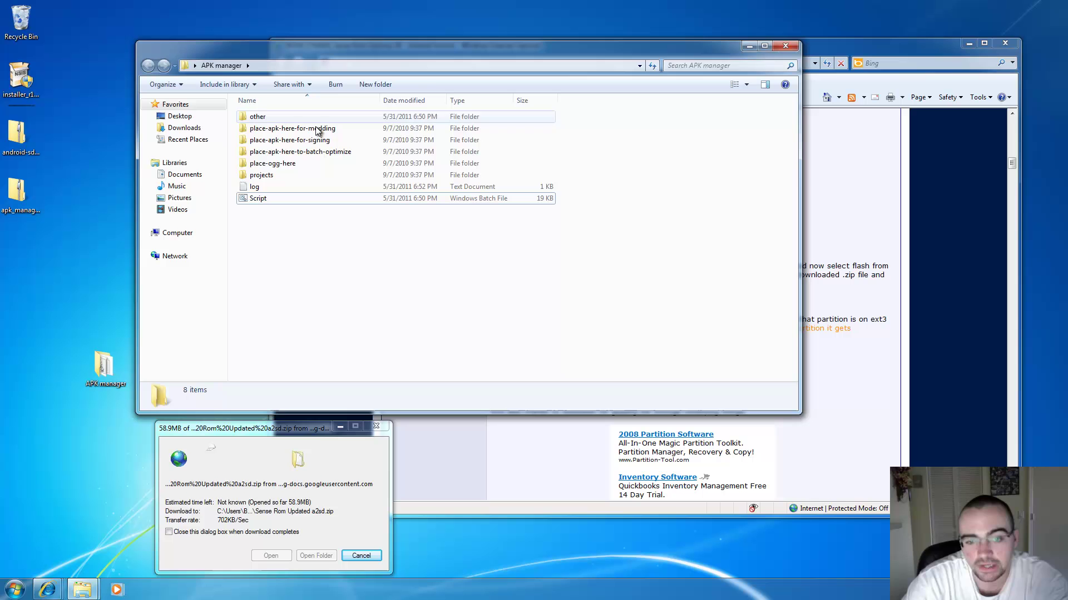
- Check that the place-apk-here-for-modding and projects folders are empty
left_click(315, 128)
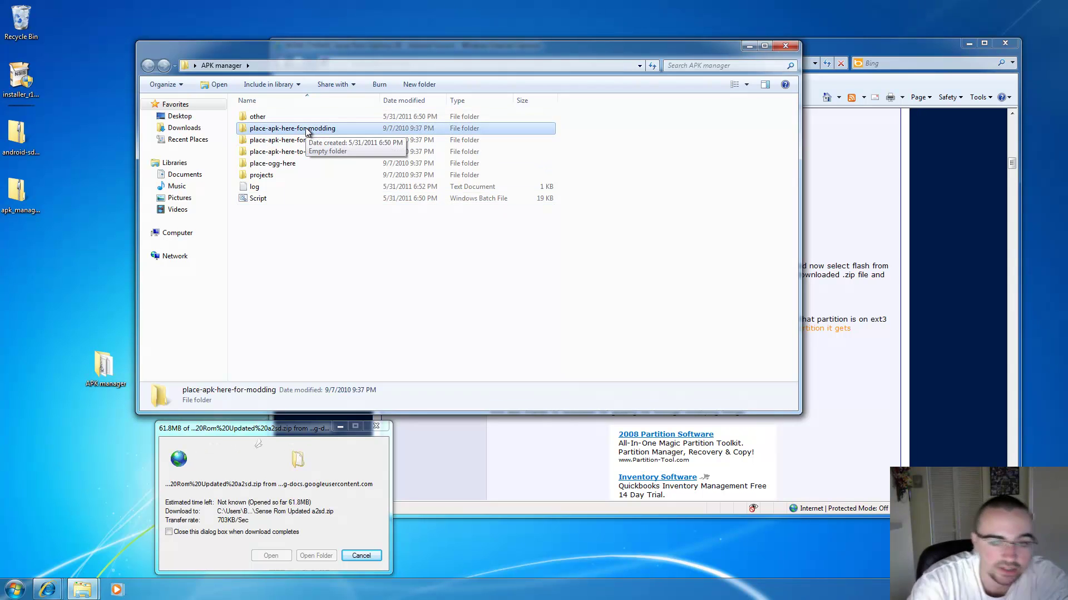
left_click(309, 253)
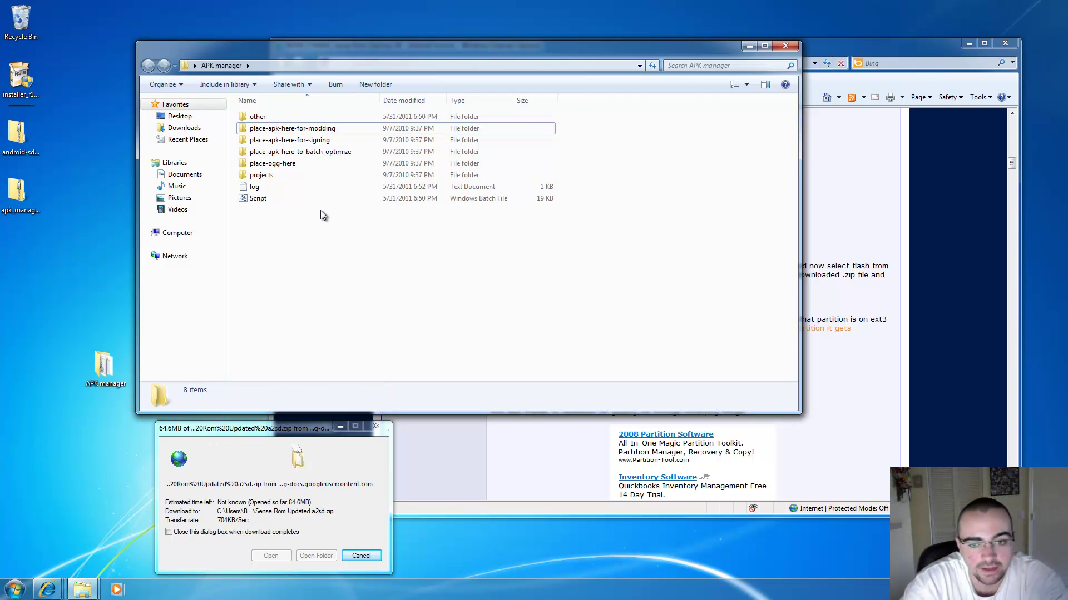
double_click(282, 128)
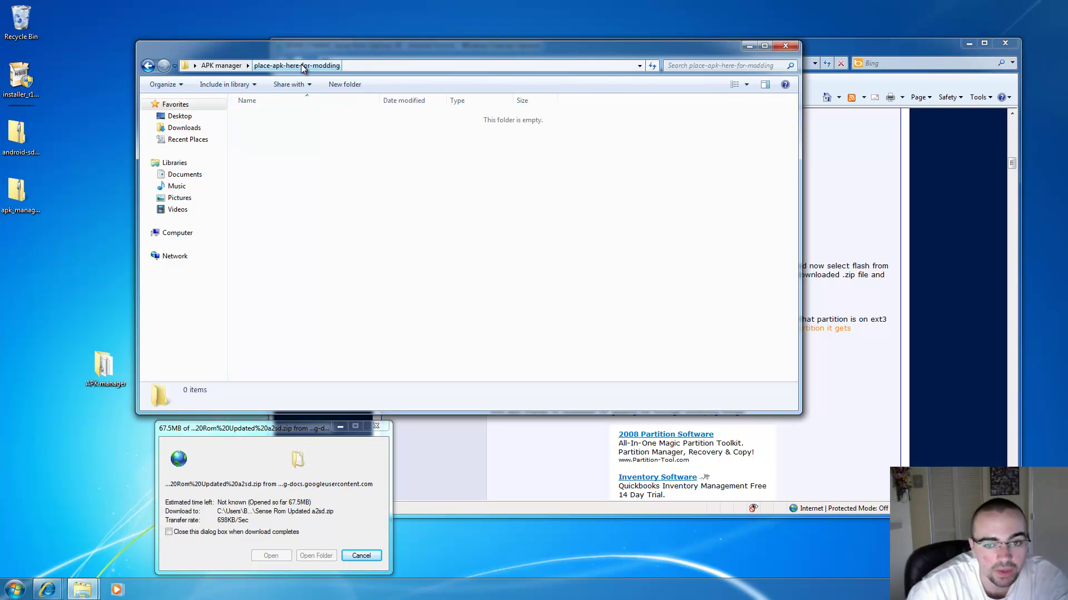
key("BackSpace")
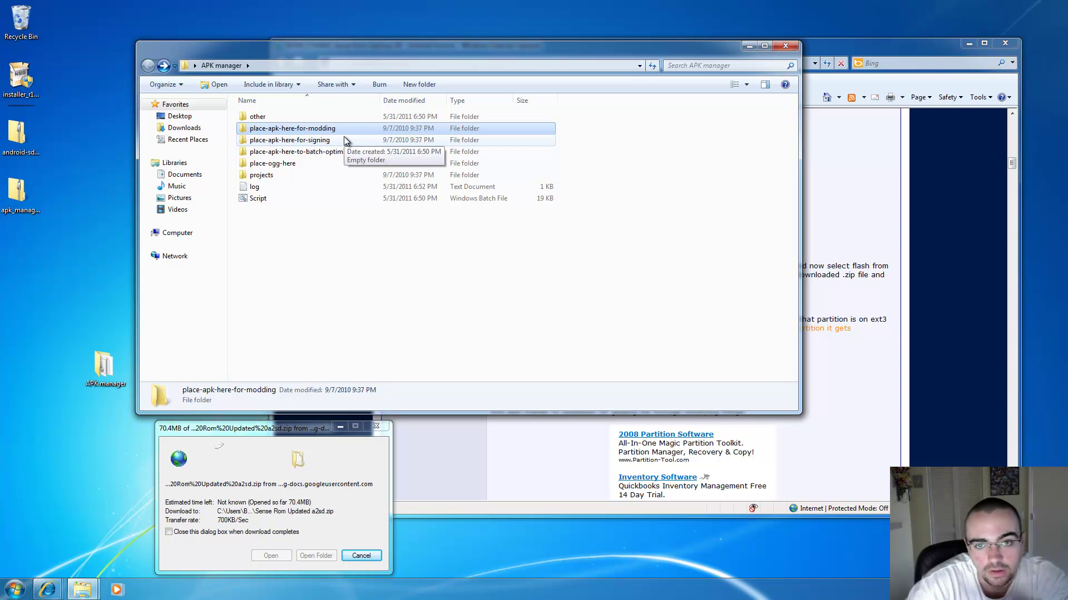
double_click(335, 175)
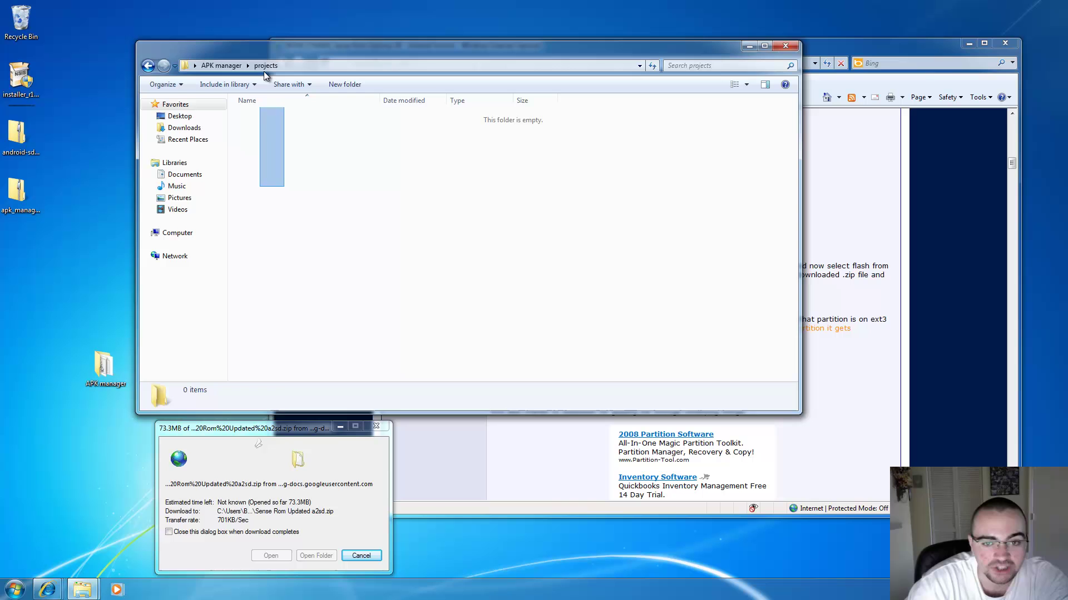
key("BackSpace")
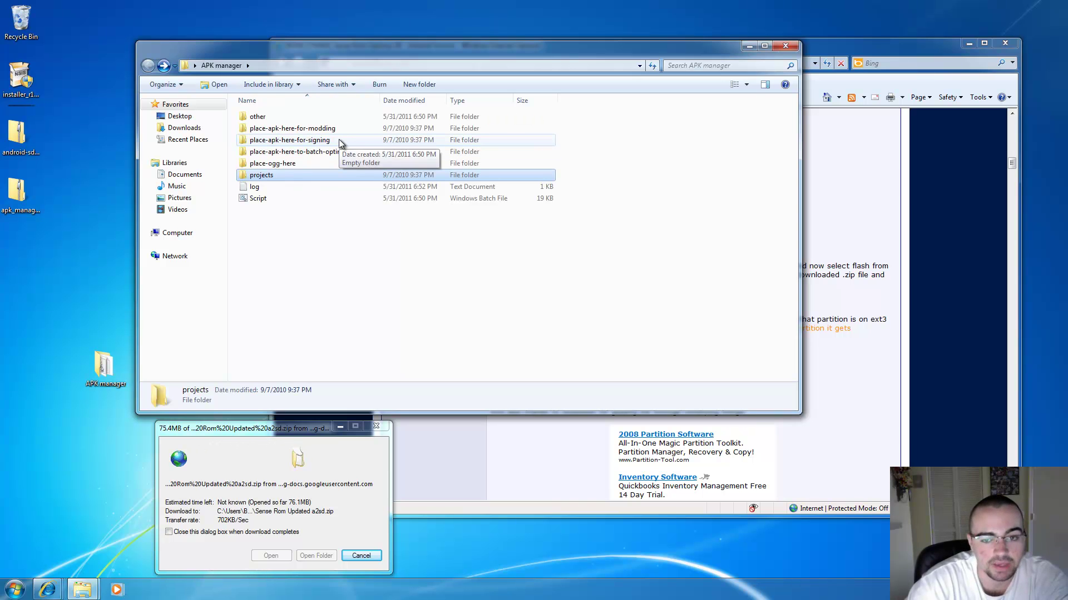
- Check the signing and batch-optimize folders are empty, then open the 'other' tools folder
double_click(339, 139)
left_click_drag(339, 139, 305, 82)
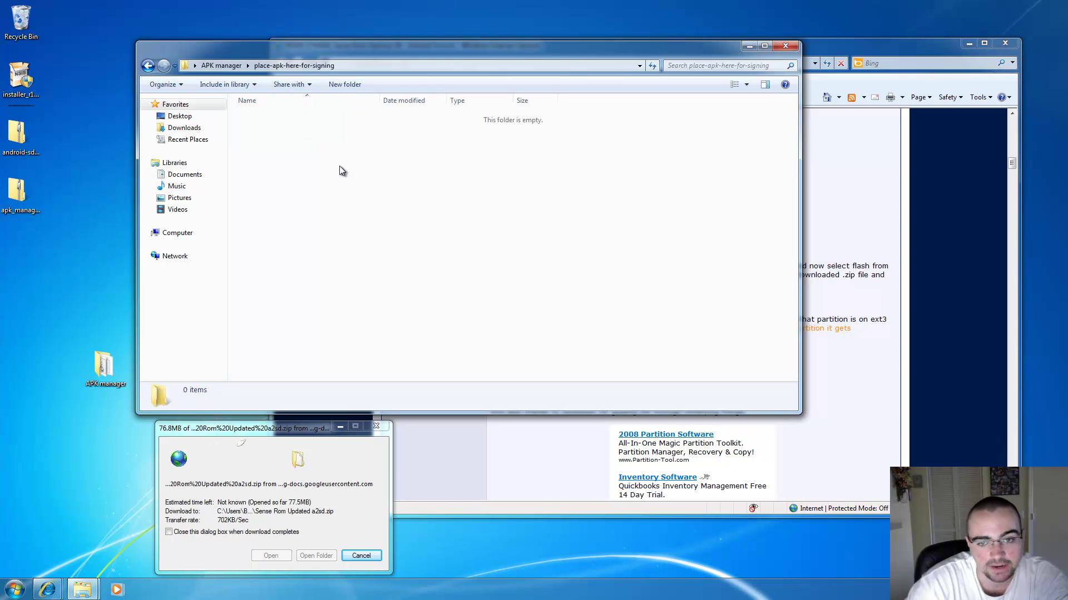
key("BackSpace")
double_click(345, 146)
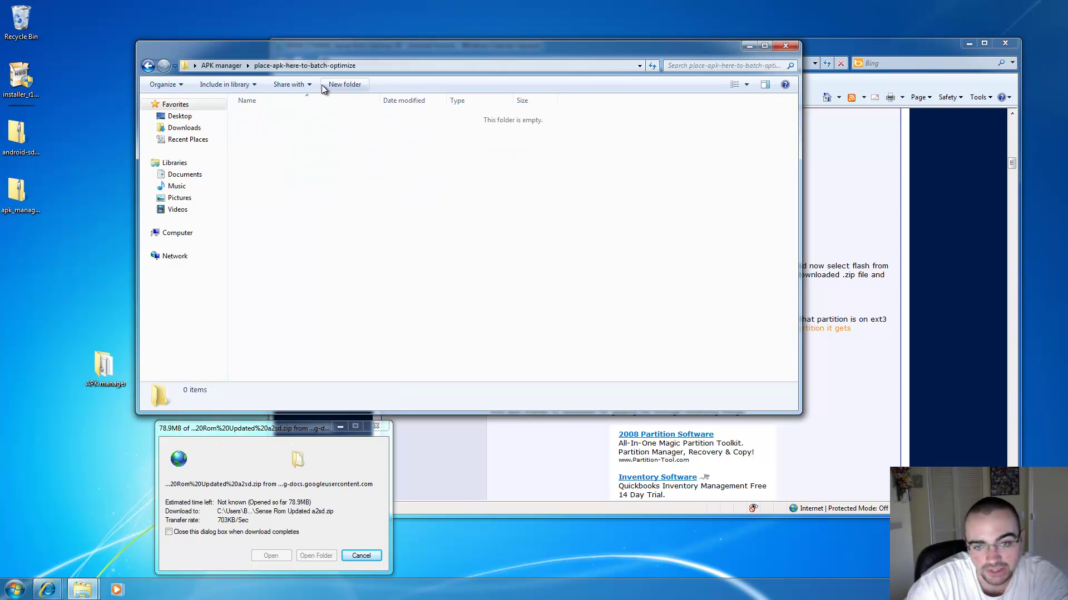
key("BackSpace")
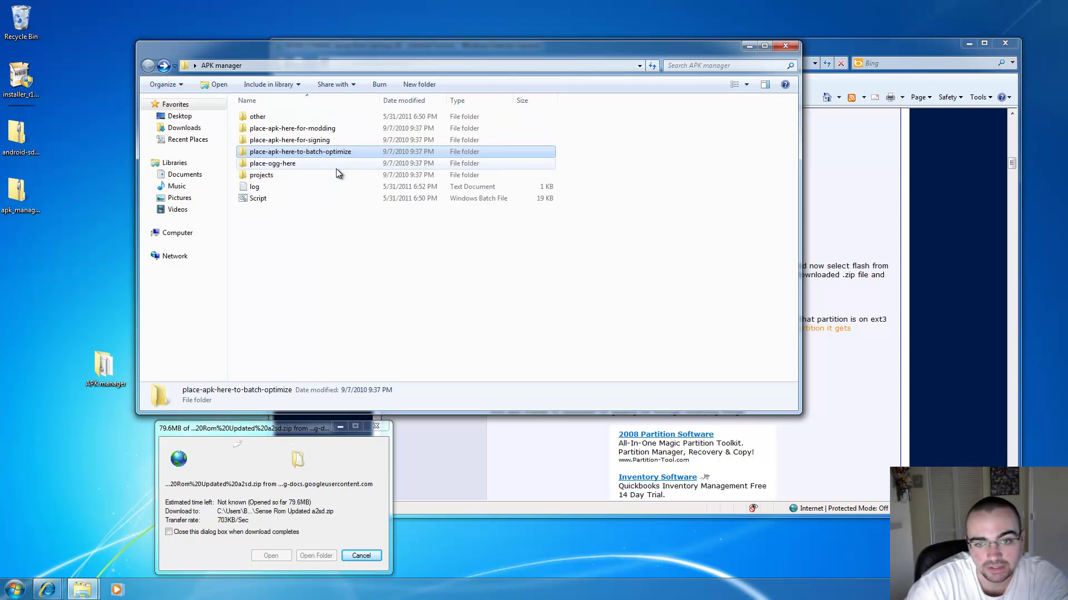
double_click(294, 115)
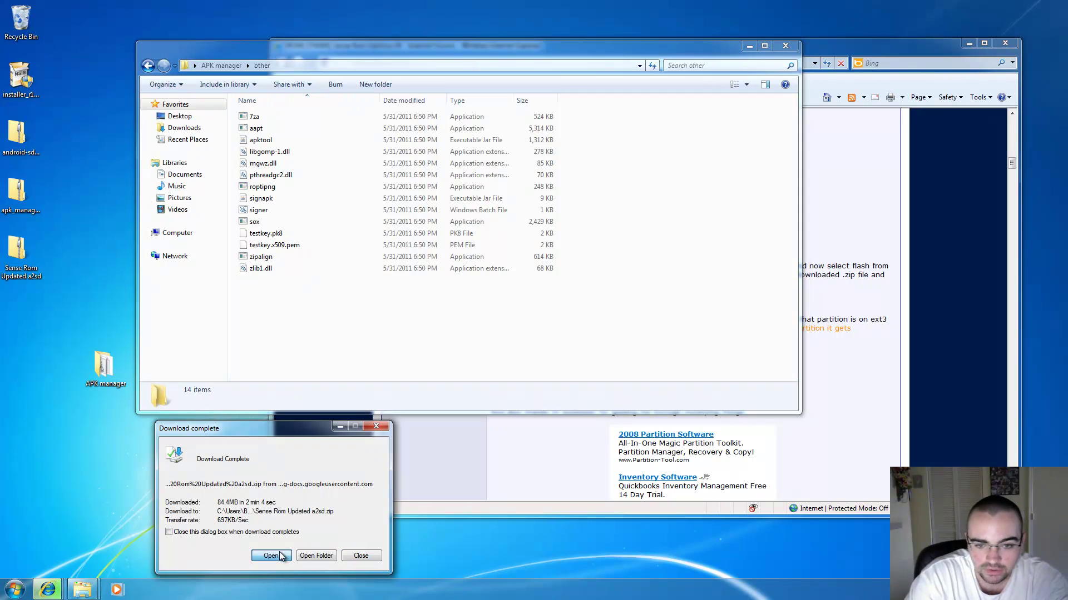
- Open the downloaded Sense ROM zip and create a New folder on the desktop
left_click(361, 555)
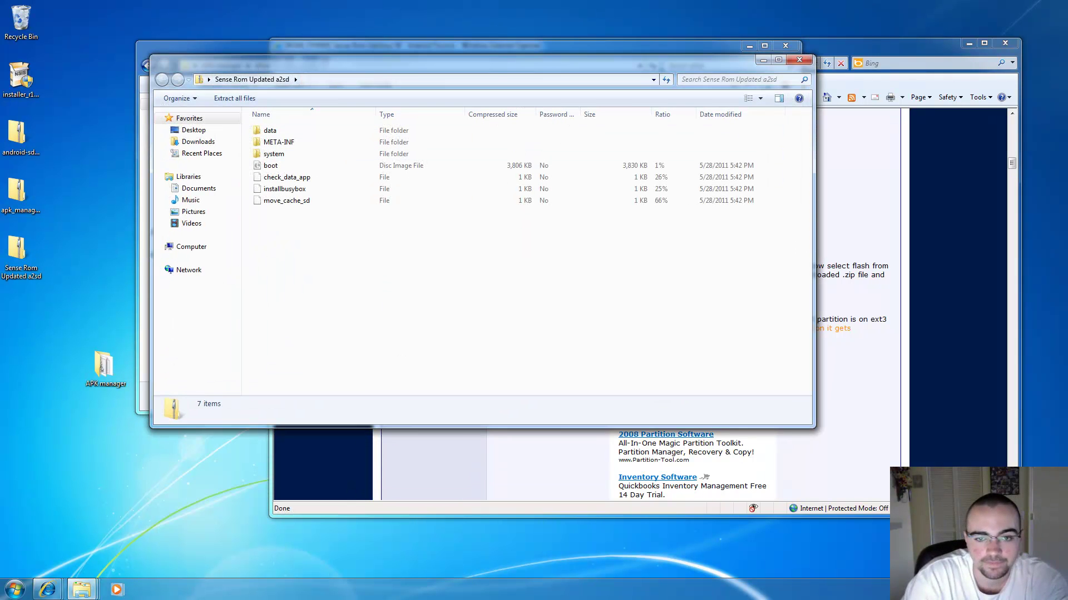
right_click(42, 351)
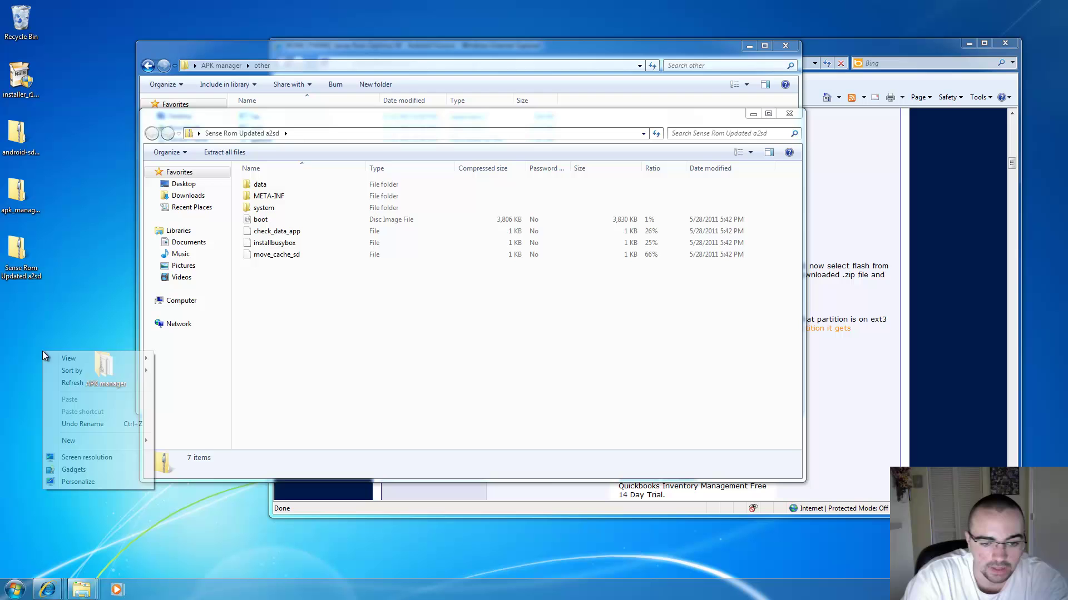
left_click(28, 274)
right_click(28, 323)
mouse_move(126, 412)
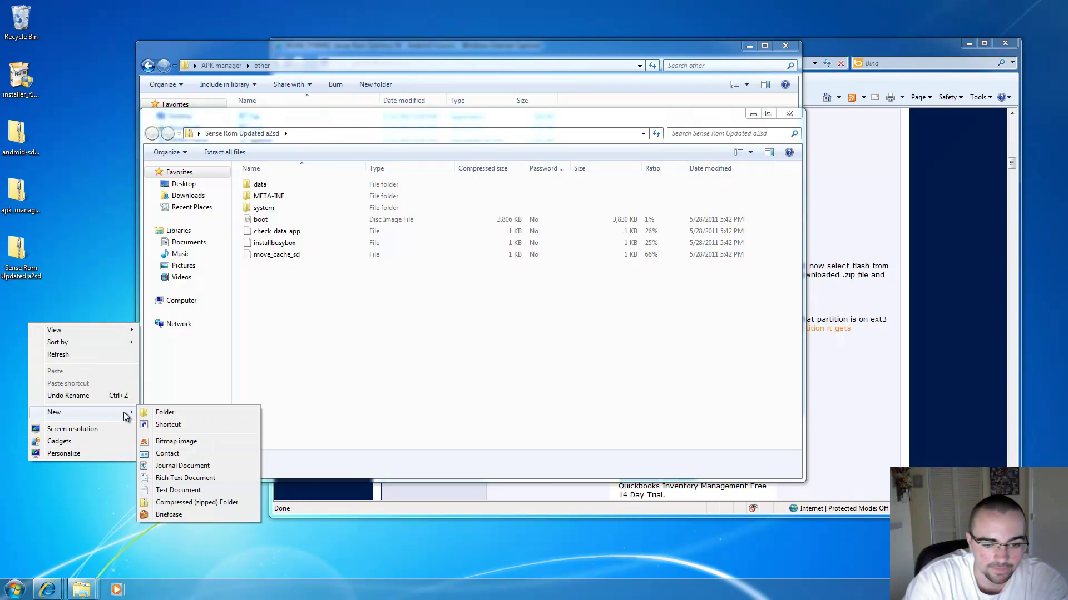
left_click(165, 412)
- Copy all seven zip items into New folder, close the zip, and return to APK manager
left_click_drag(276, 391, 241, 172)
left_click_drag(268, 196, 30, 372)
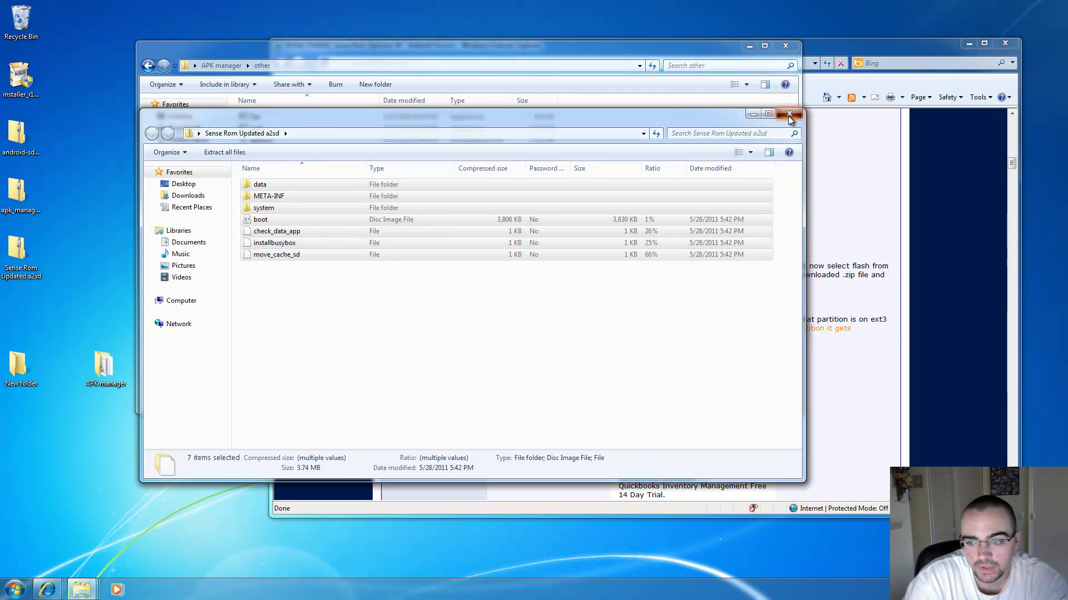
left_click(789, 114)
left_click_drag(566, 253, 143, 453)
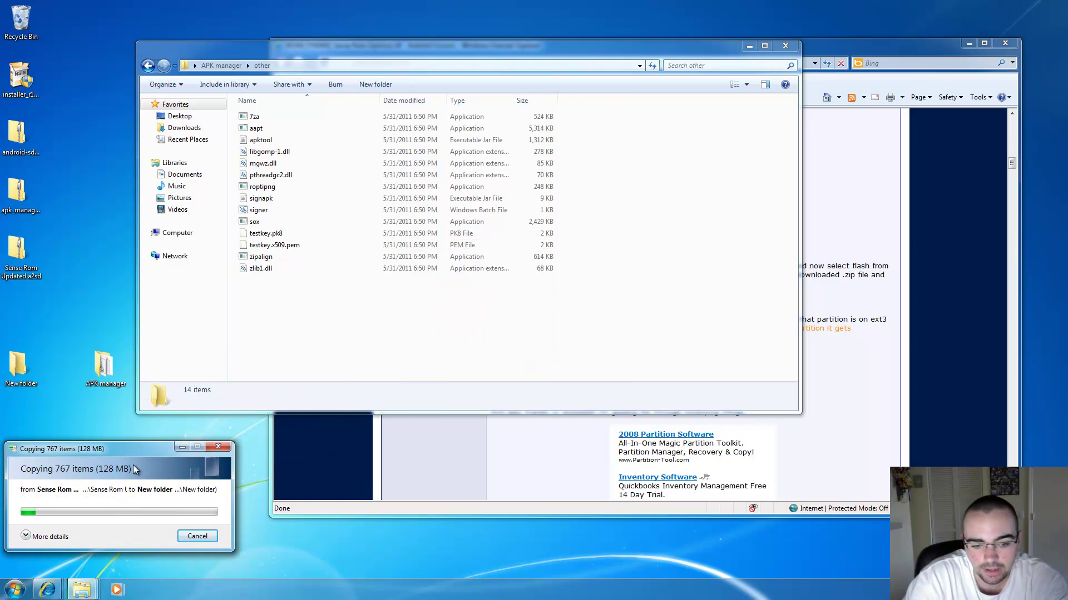
left_click(62, 538)
left_click(352, 308)
key("BackSpace")
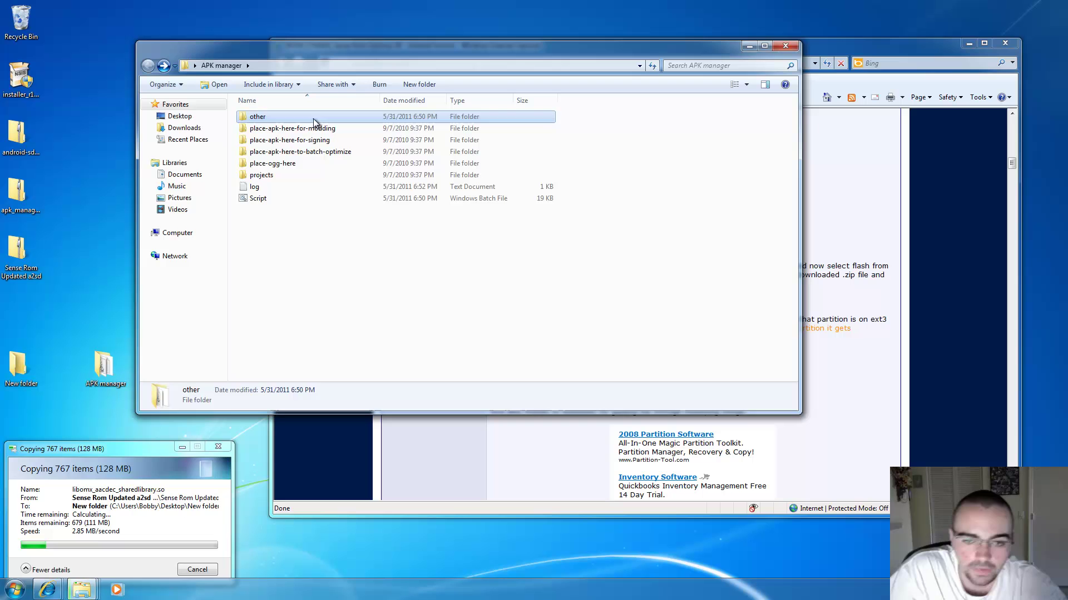
- Open place-apk-here-for-modding and the desktop Sense ROM zip in side-by-side windows
double_click(305, 131)
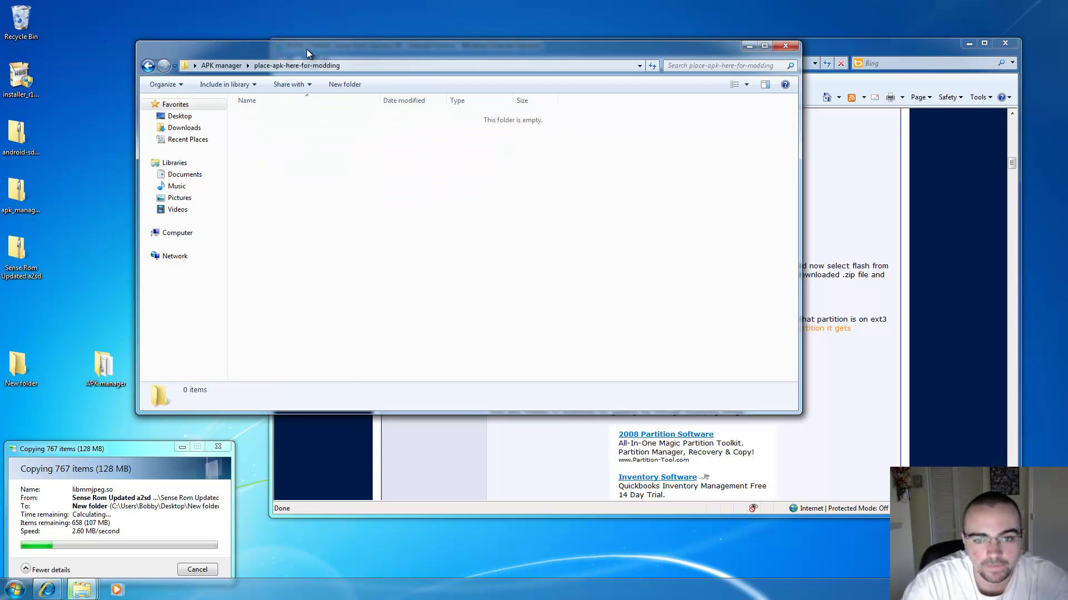
left_click_drag(306, 49, 408, 31)
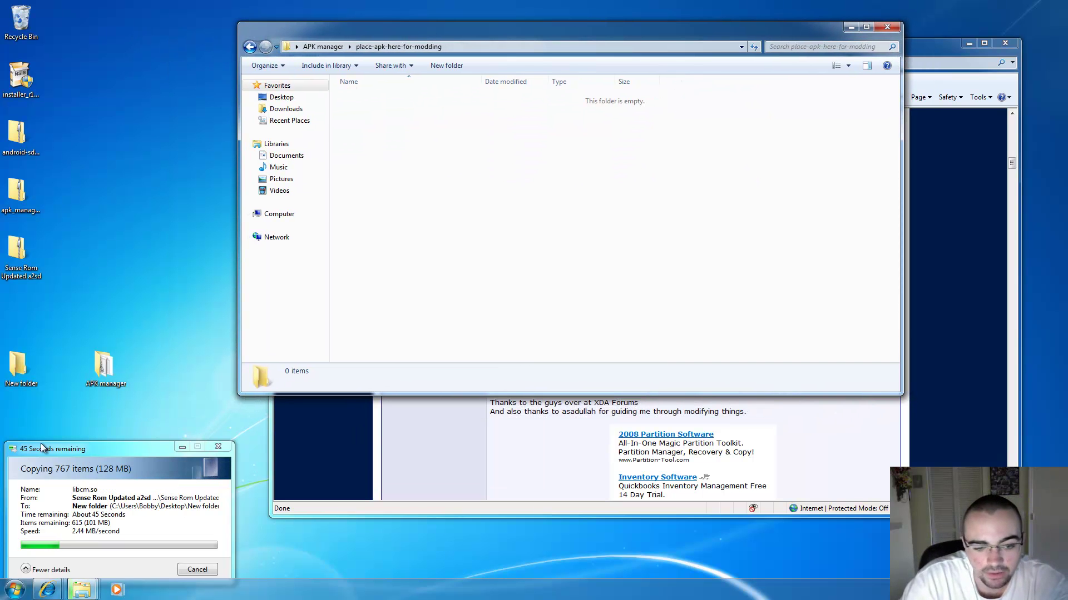
double_click(24, 276)
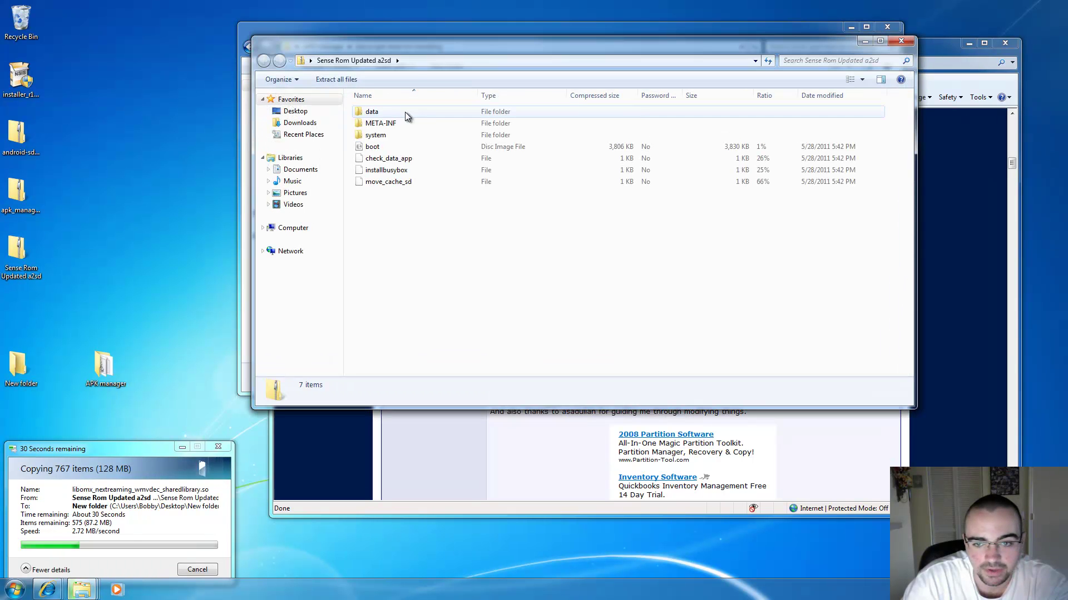
left_click_drag(417, 30, 283, 222)
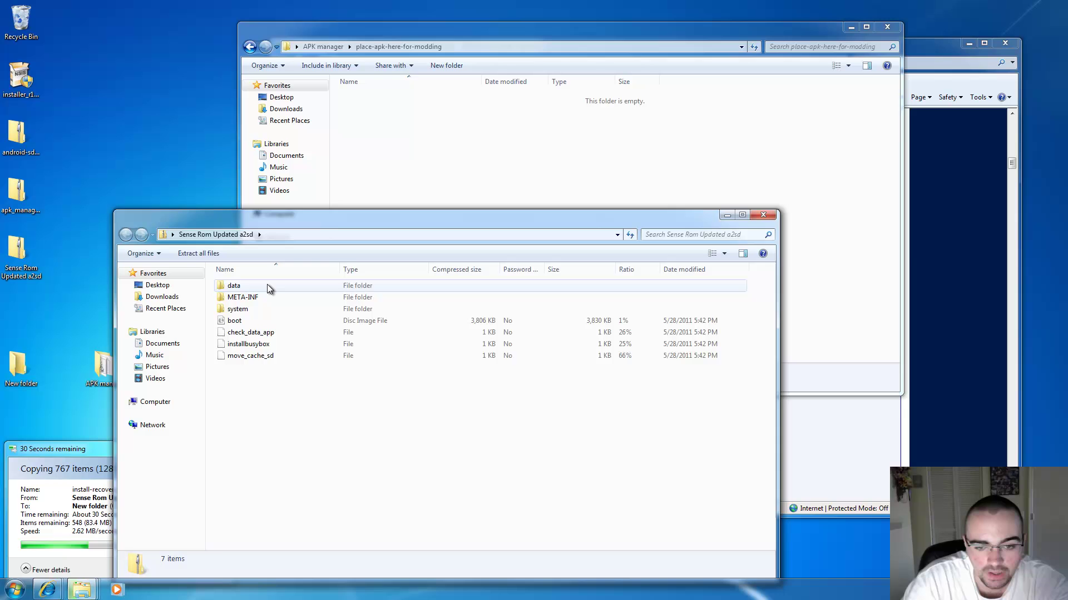
- Browse the zip's system folder, its framework and app subfolders, ending back in system
left_click(266, 308)
double_click(265, 308)
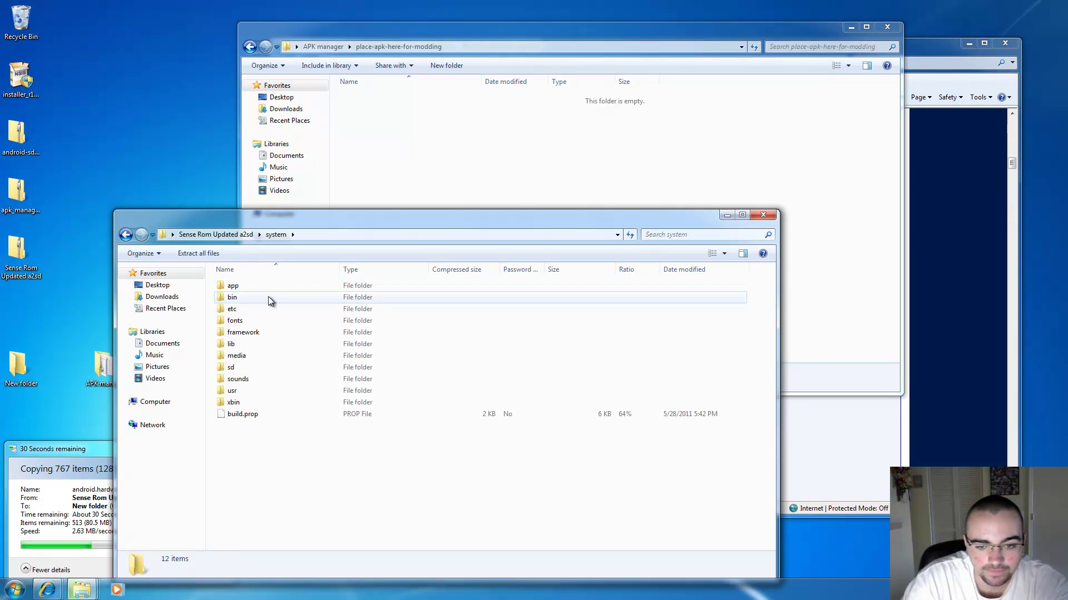
left_click(271, 333)
double_click(273, 332)
key("BackSpace")
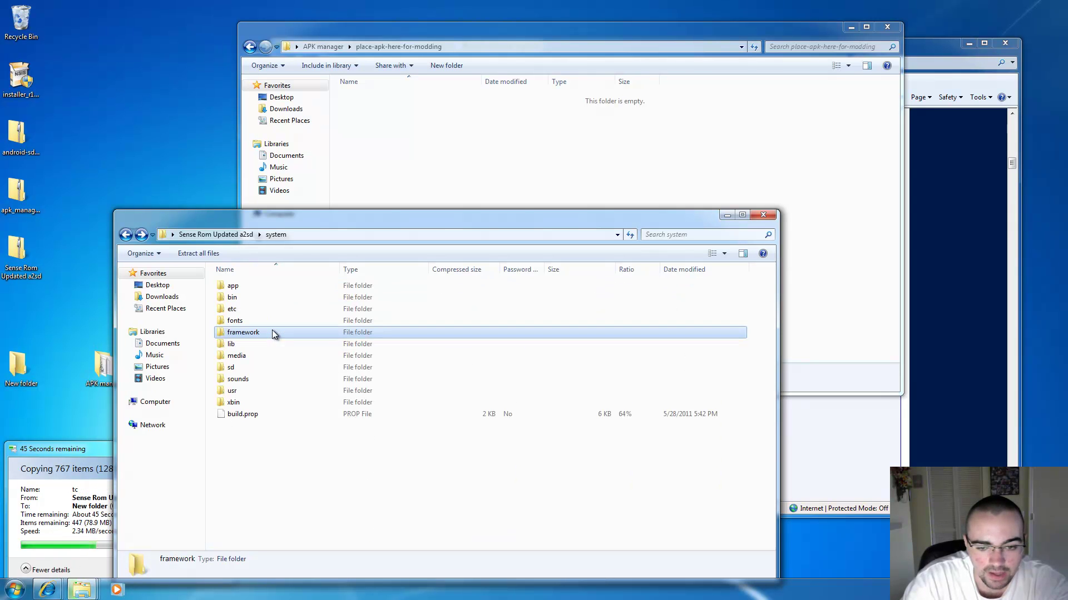
double_click(274, 287)
scroll(281, 394, "down", 15)
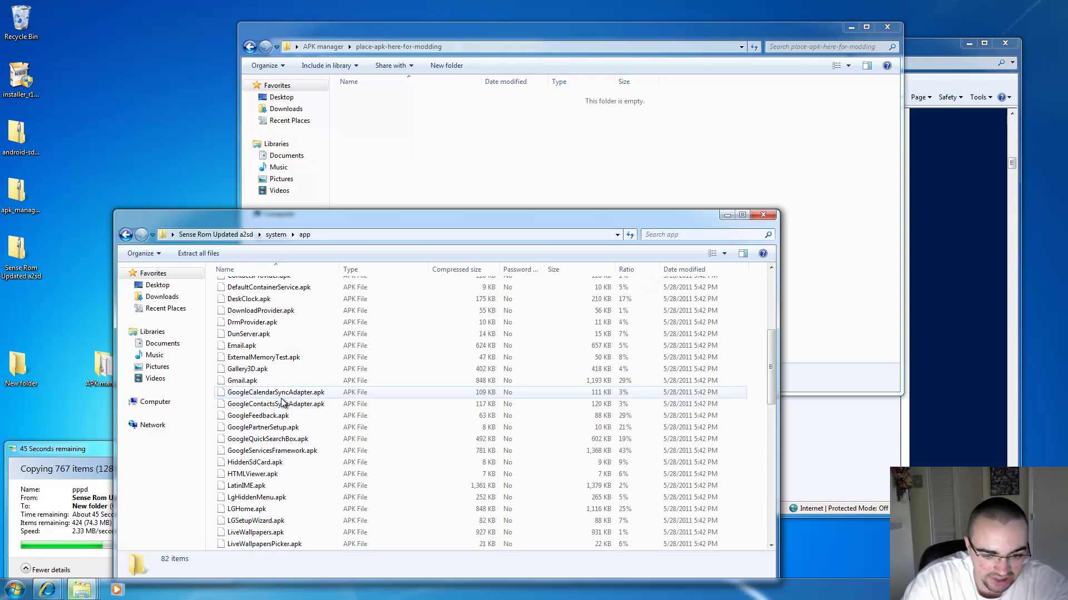
scroll(281, 402, "down", 5)
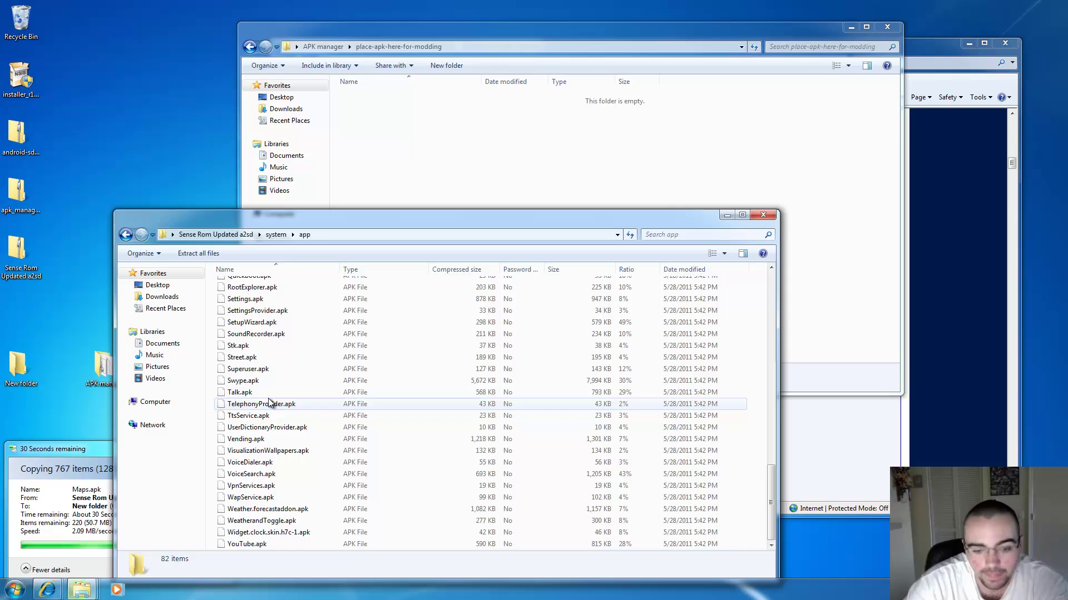
key("BackSpace")
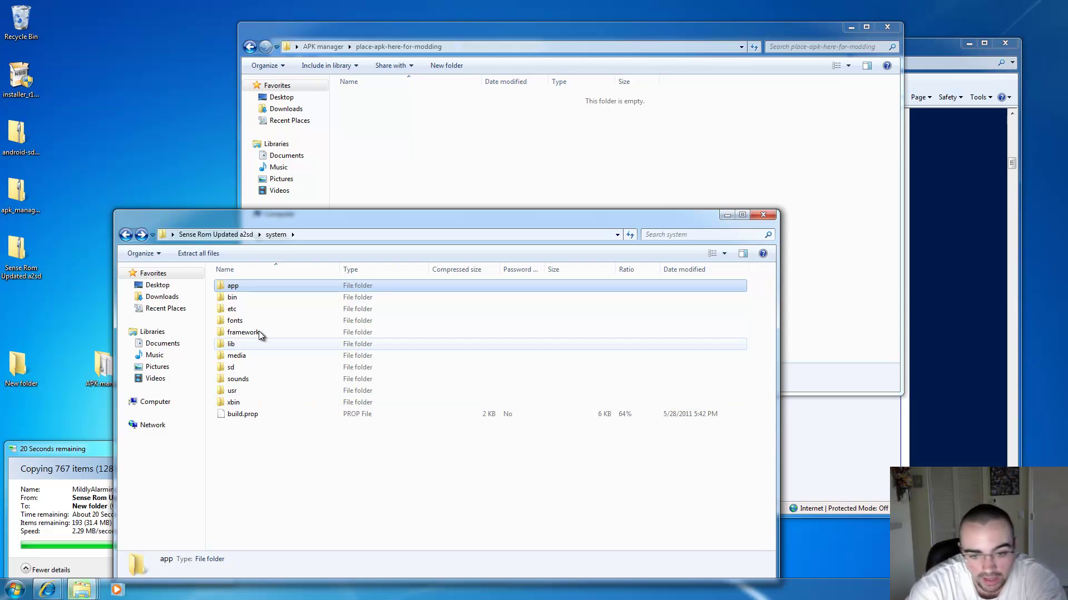
- Drag framework-res.apk from the zip's system\framework into place-apk-here-for-modding, then go back to APK manager
double_click(243, 332)
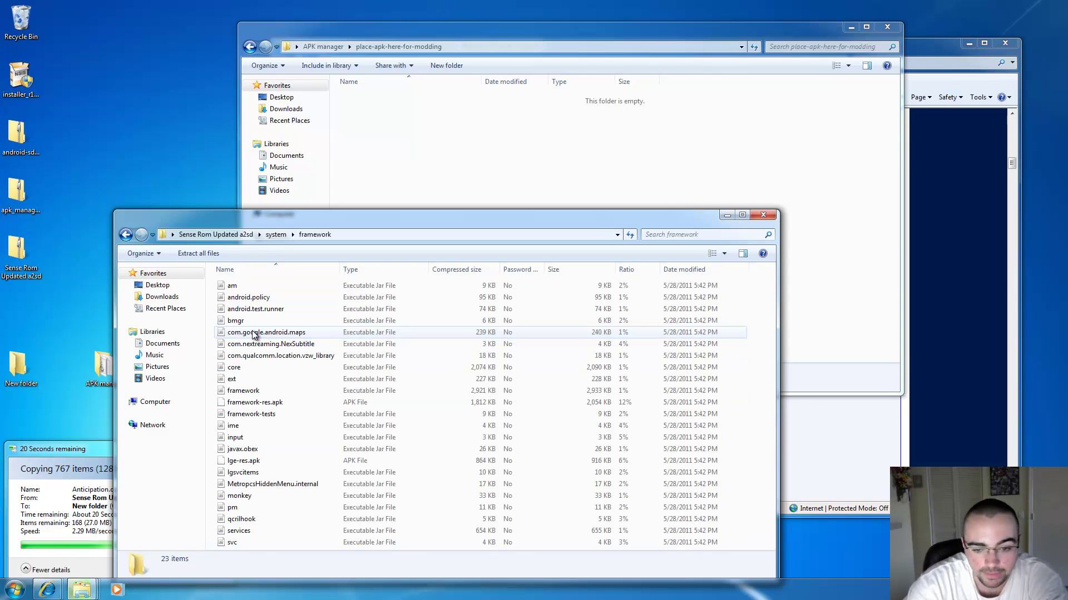
left_click(273, 405)
left_click(392, 167)
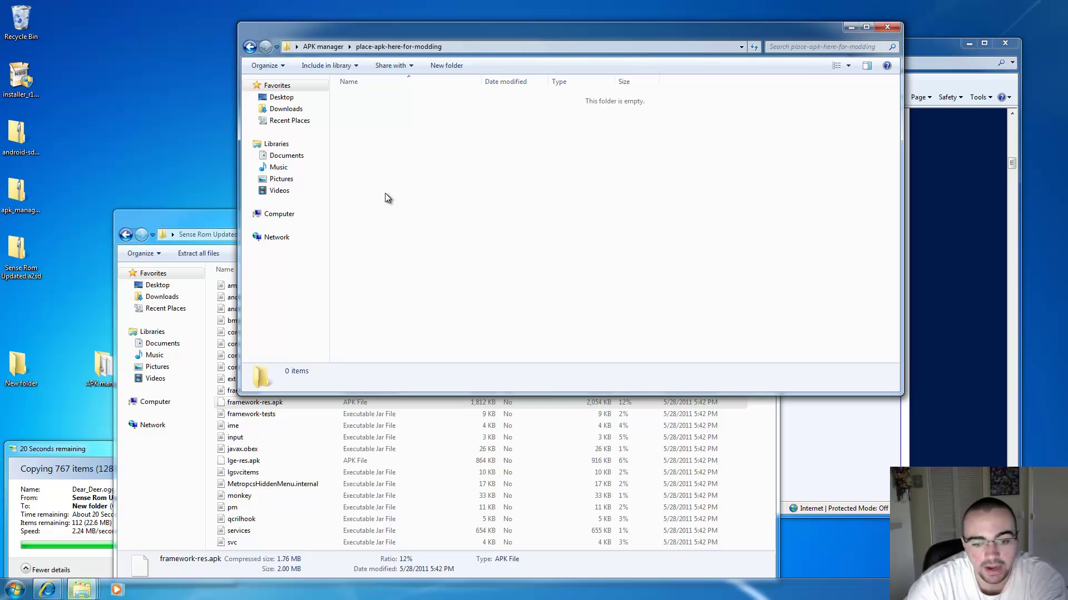
left_click_drag(261, 405, 419, 195)
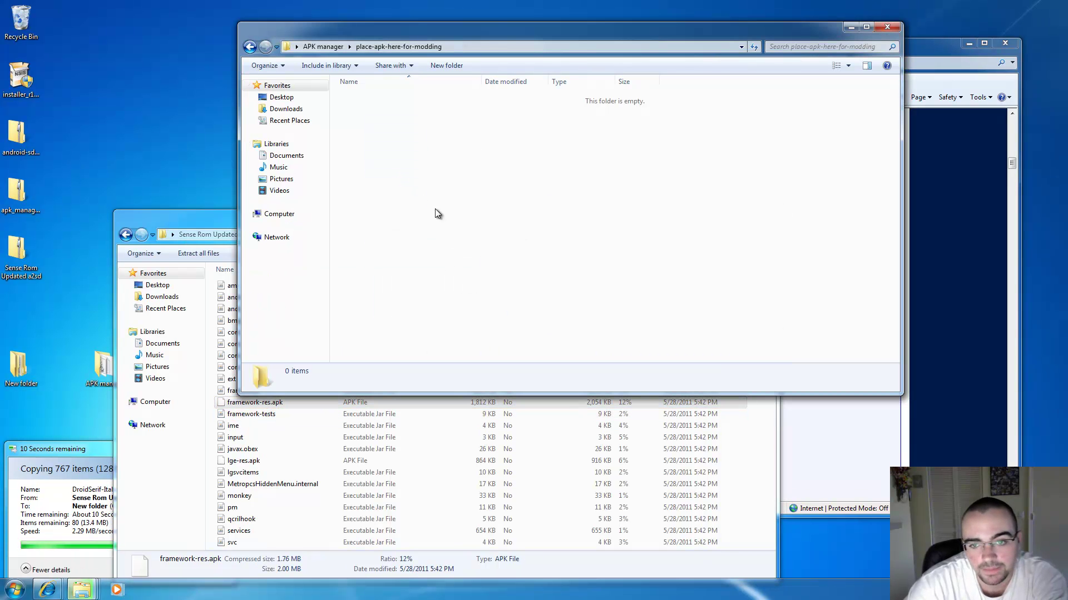
left_click(249, 46)
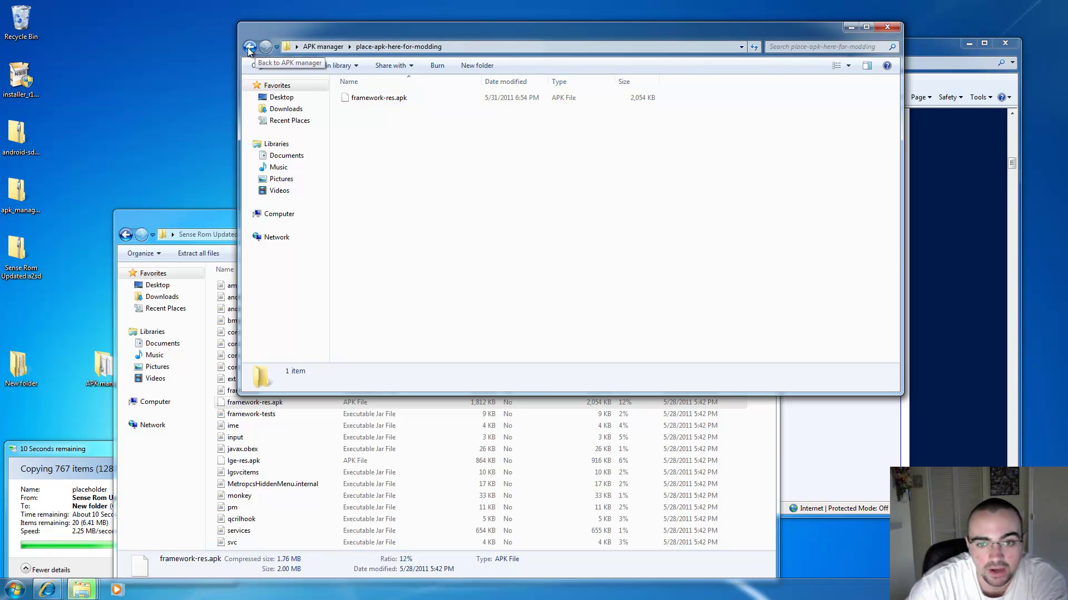
- Run APK Manager's Script.bat past the security warning and decompile framework-res.apk with option 9
double_click(376, 179)
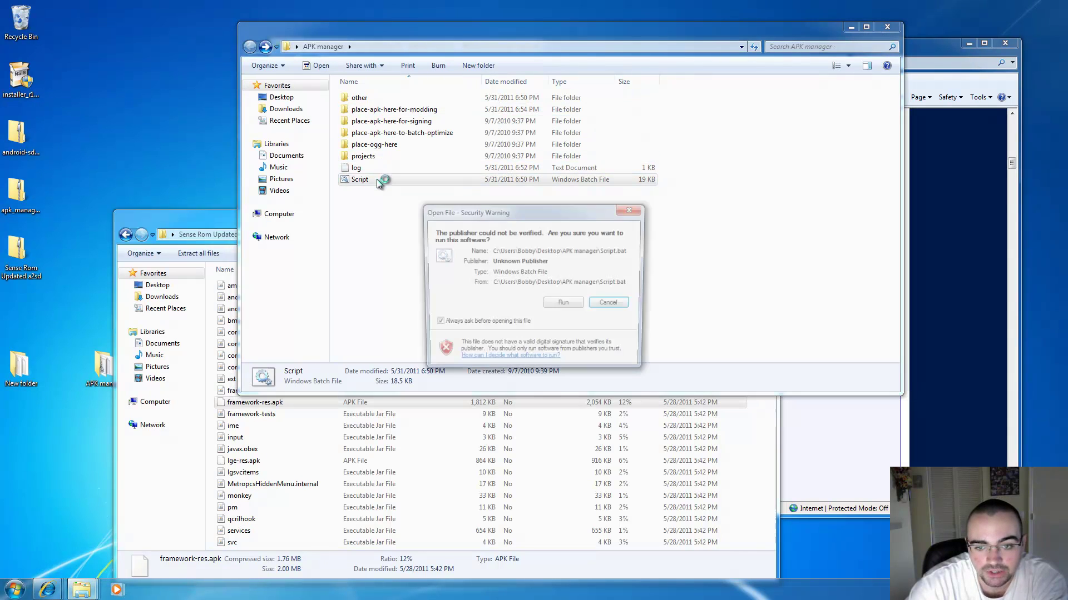
left_click(562, 306)
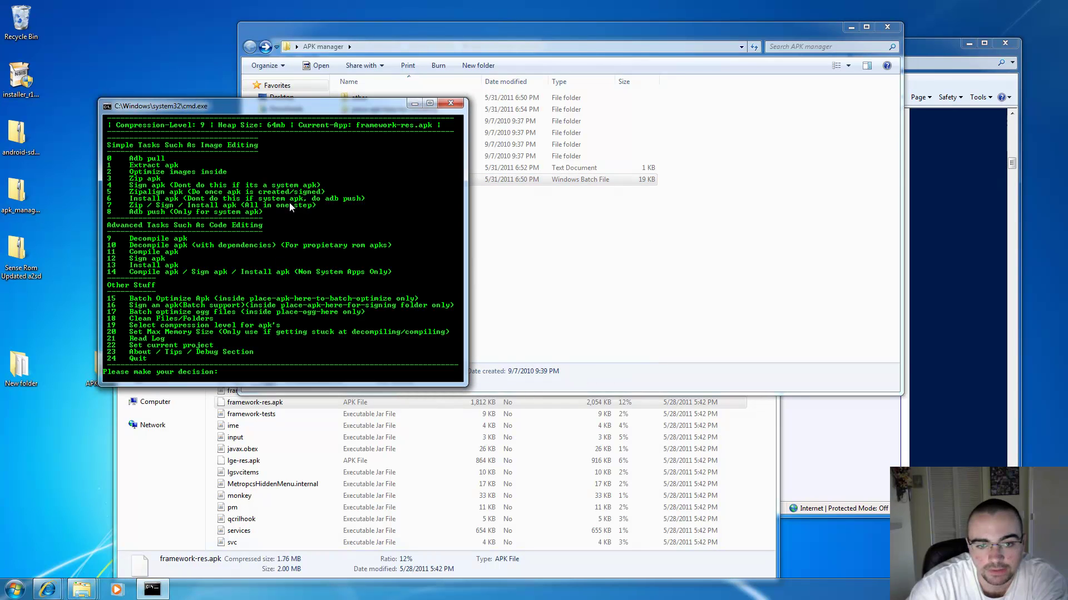
left_click_drag(292, 113, 266, 131)
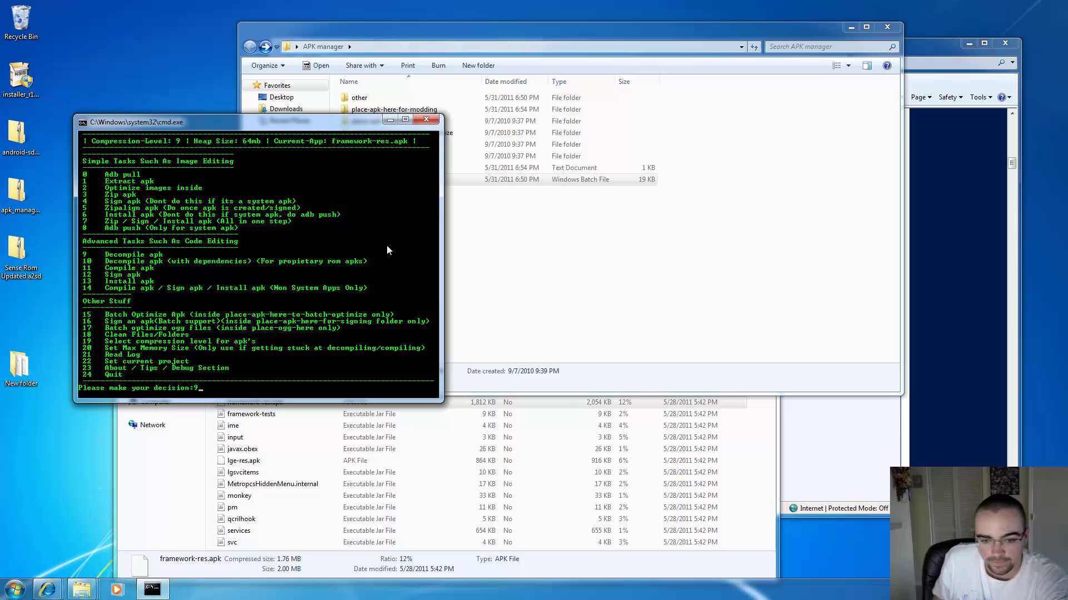
key("Return")
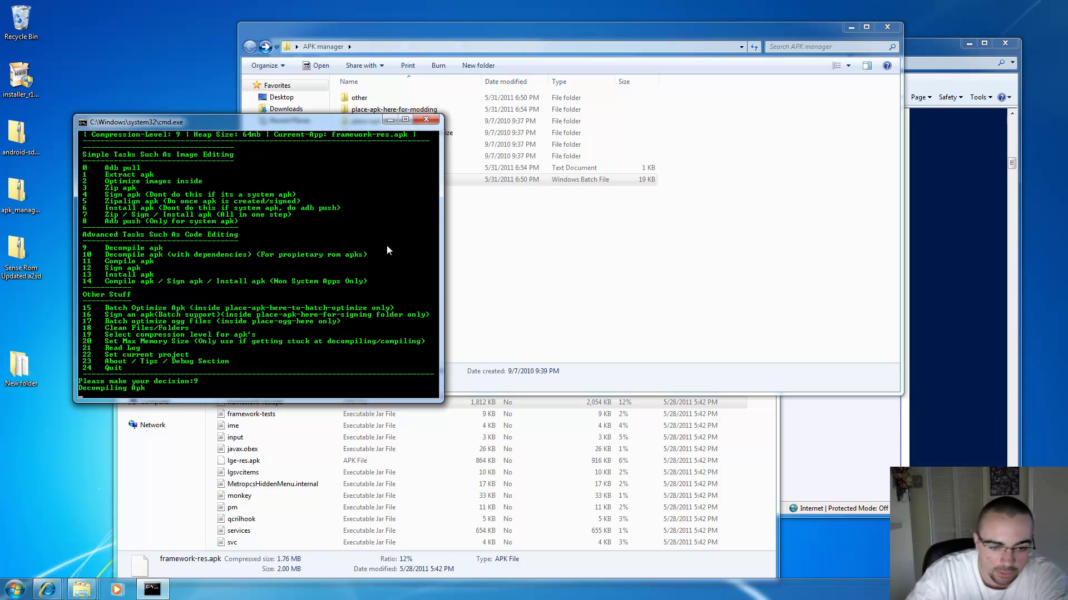
left_click_drag(216, 124, 156, 256)
- Browse to projects\framework-res.apk\res\drawable-mdpi in the file browser
left_click(457, 255)
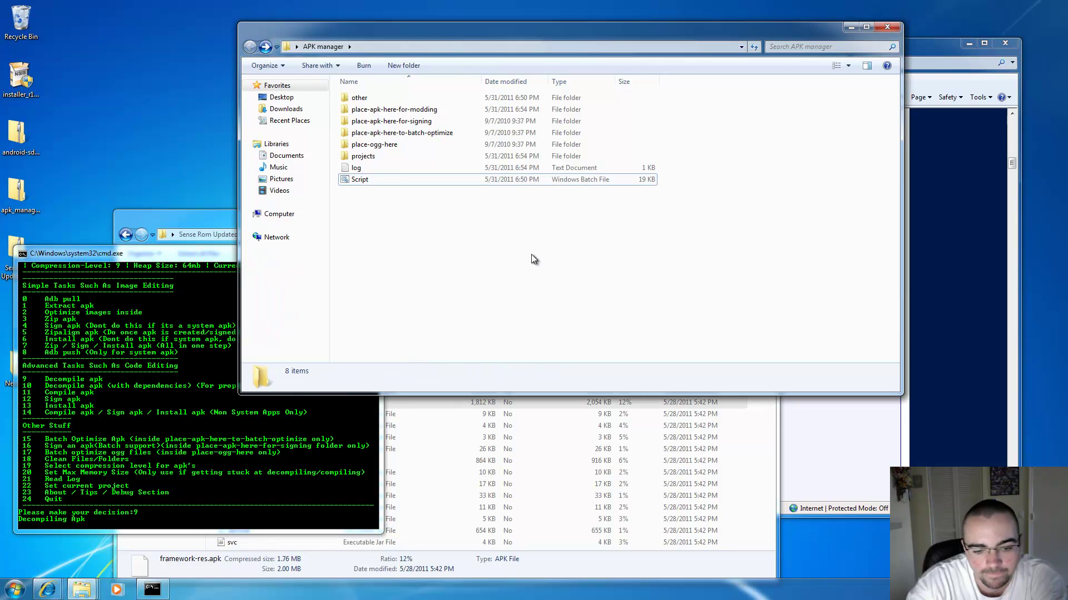
double_click(385, 159)
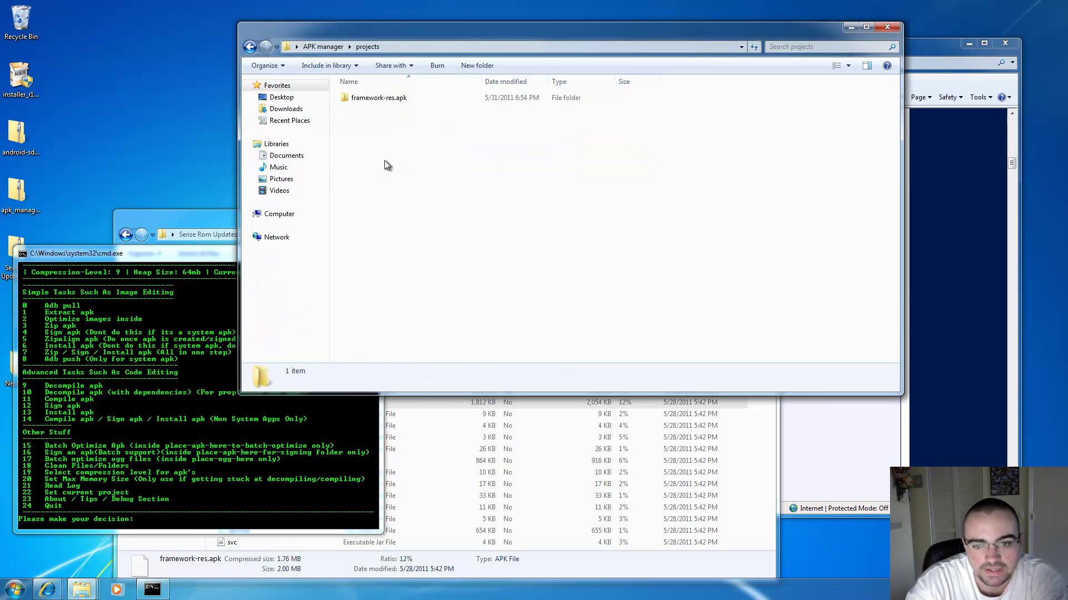
double_click(386, 99)
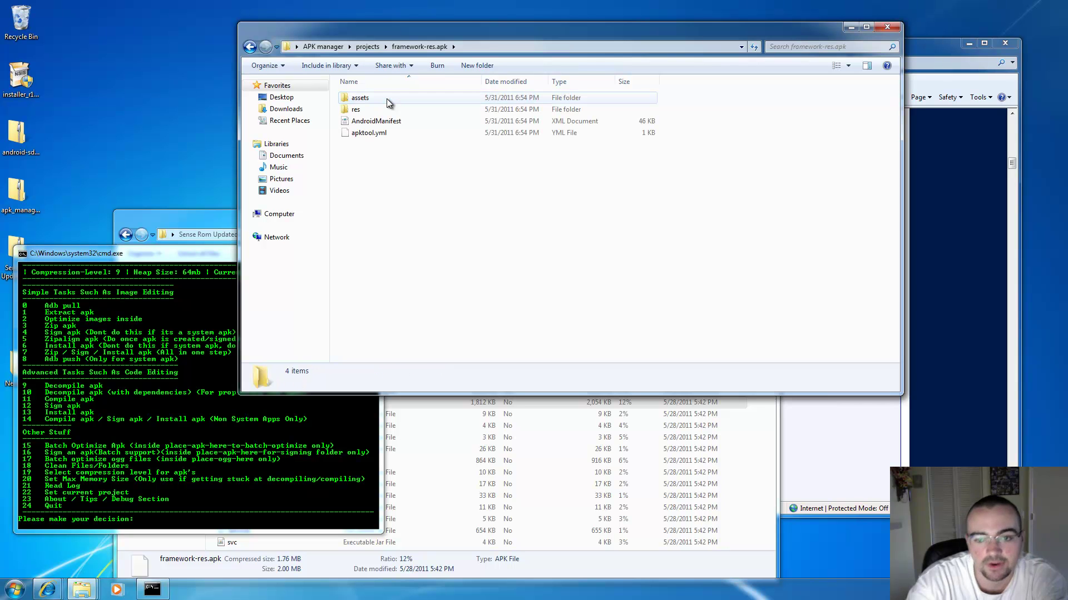
double_click(415, 111)
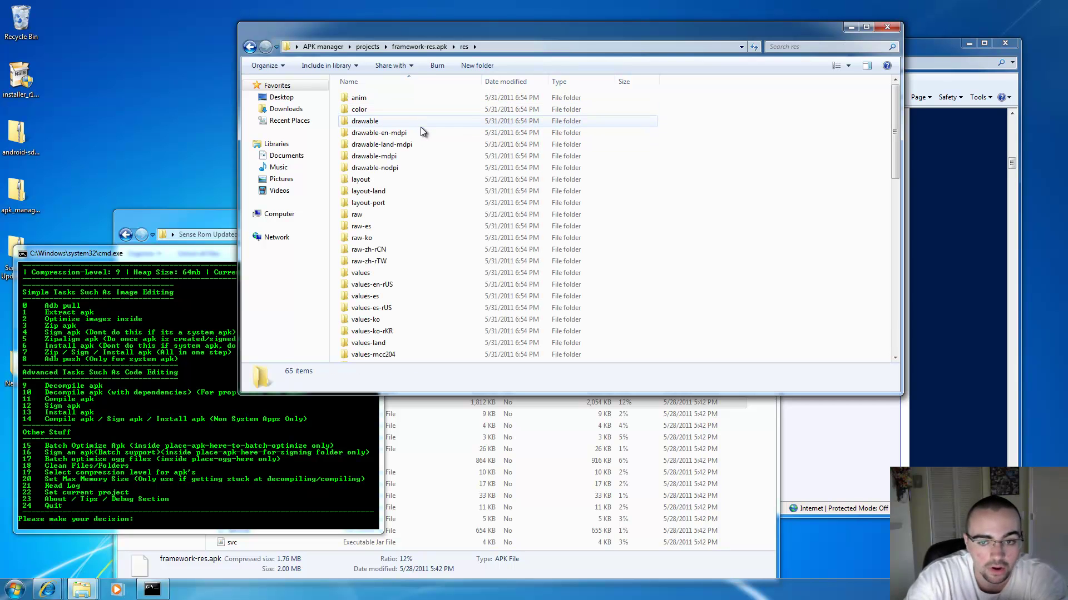
double_click(425, 156)
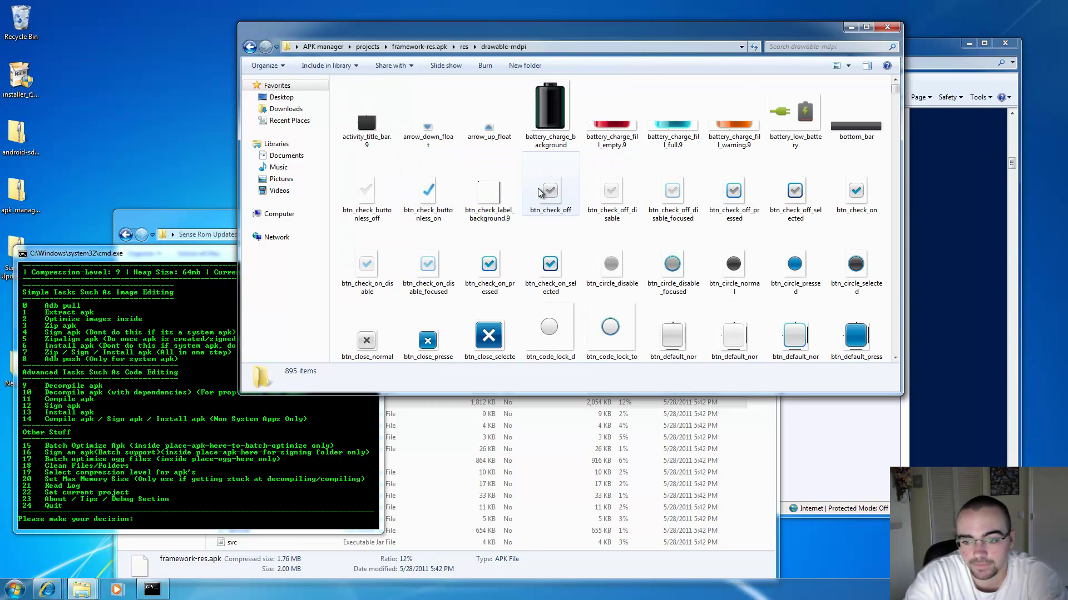
scroll(501, 267, "down", 2)
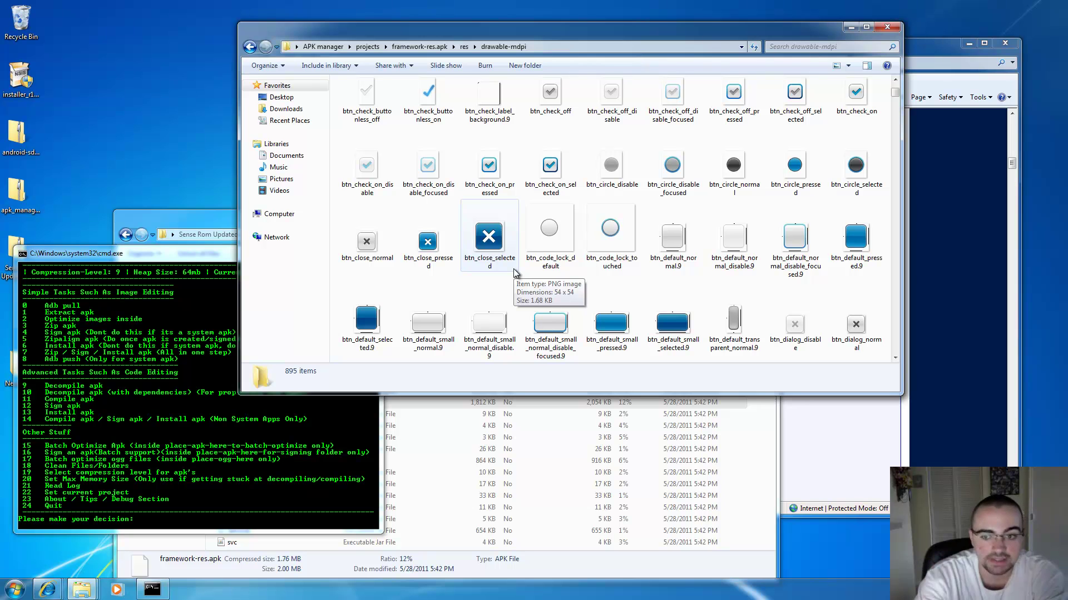
- Open btn_close_selected in Paint via Edit, cancelling an accidental Print
right_click(514, 272)
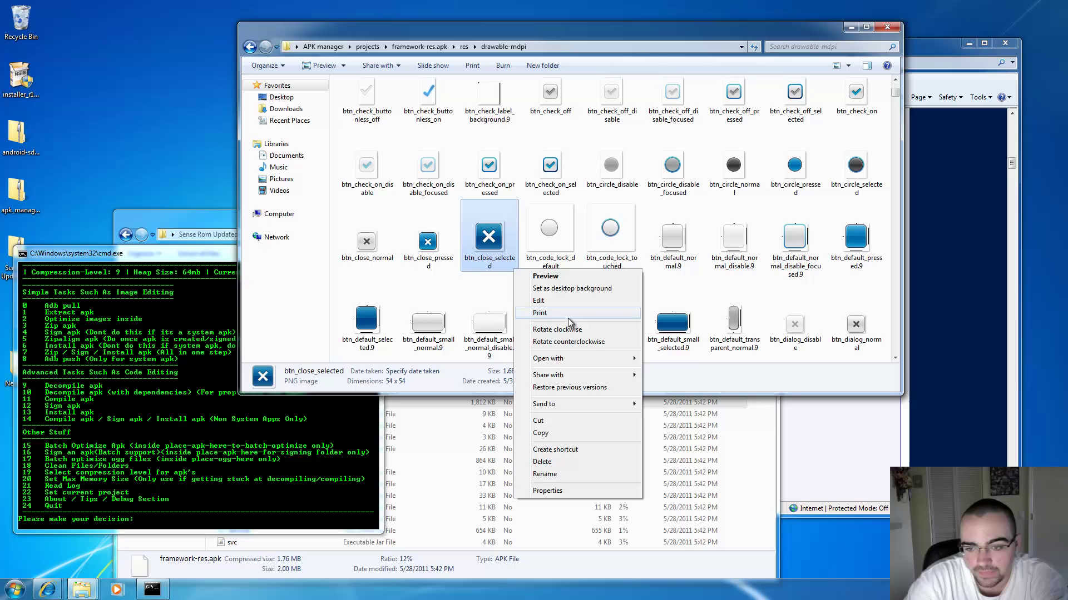
left_click(568, 315)
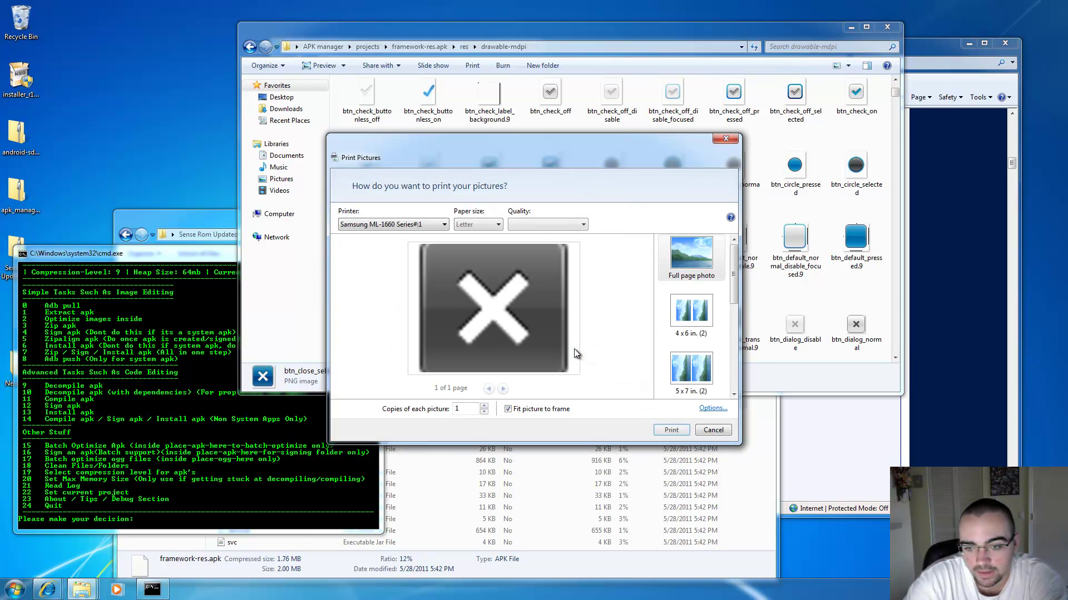
left_click(716, 430)
right_click(488, 257)
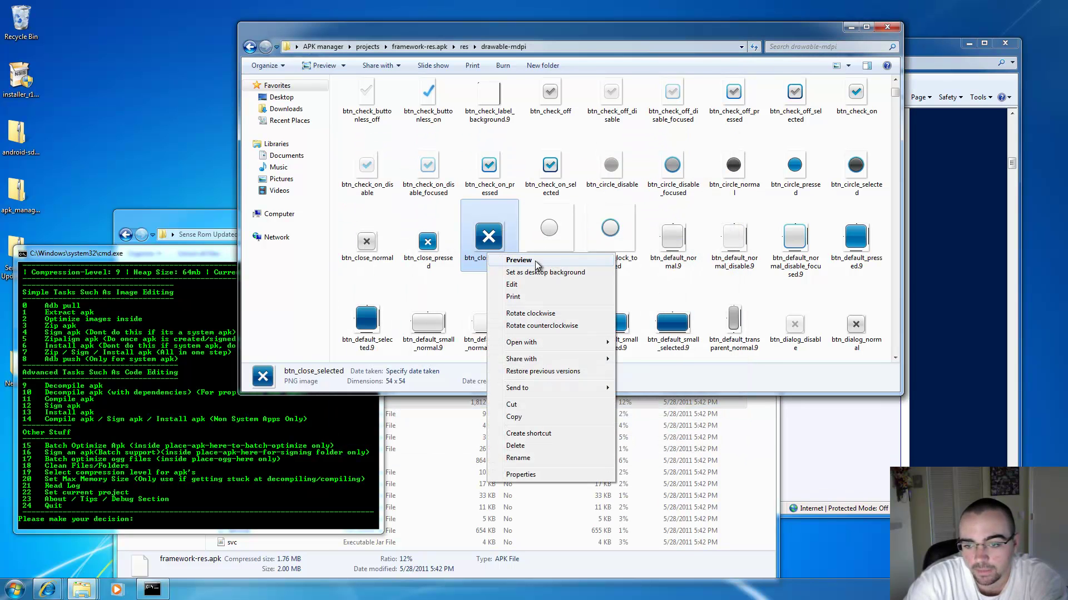
key("Escape")
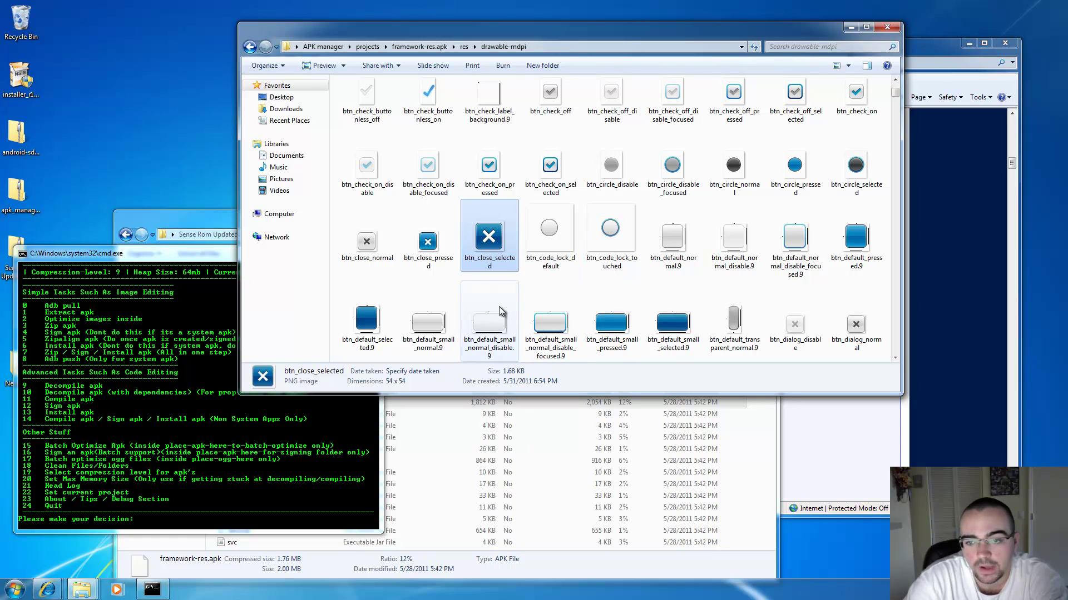
key("Return")
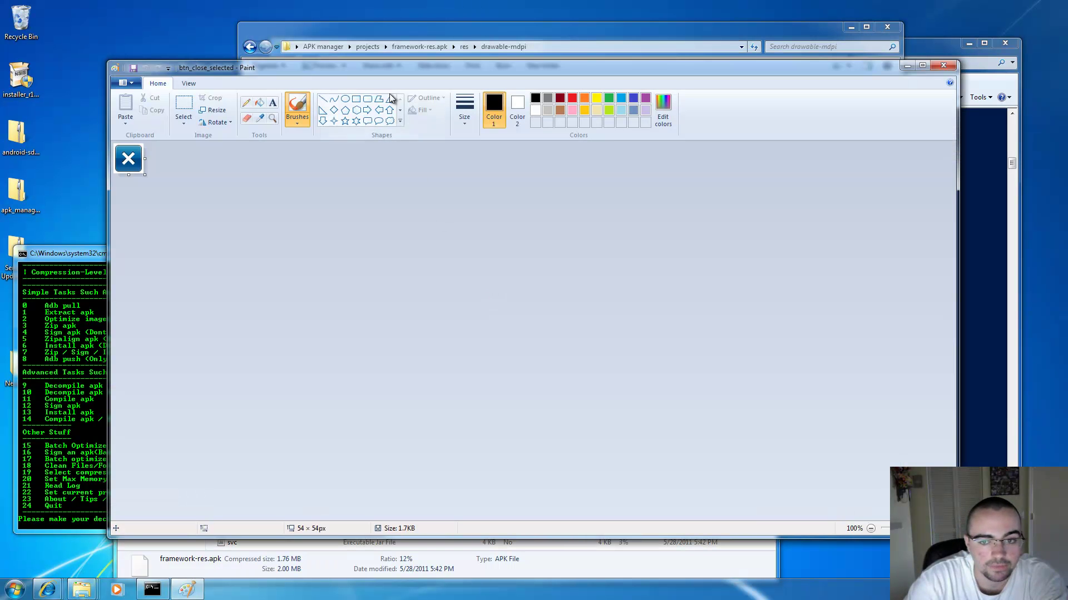
- Brush a red stroke on the X icon's left edge, save btn_close_selected, and close Paint
left_click_drag(353, 67, 275, 71)
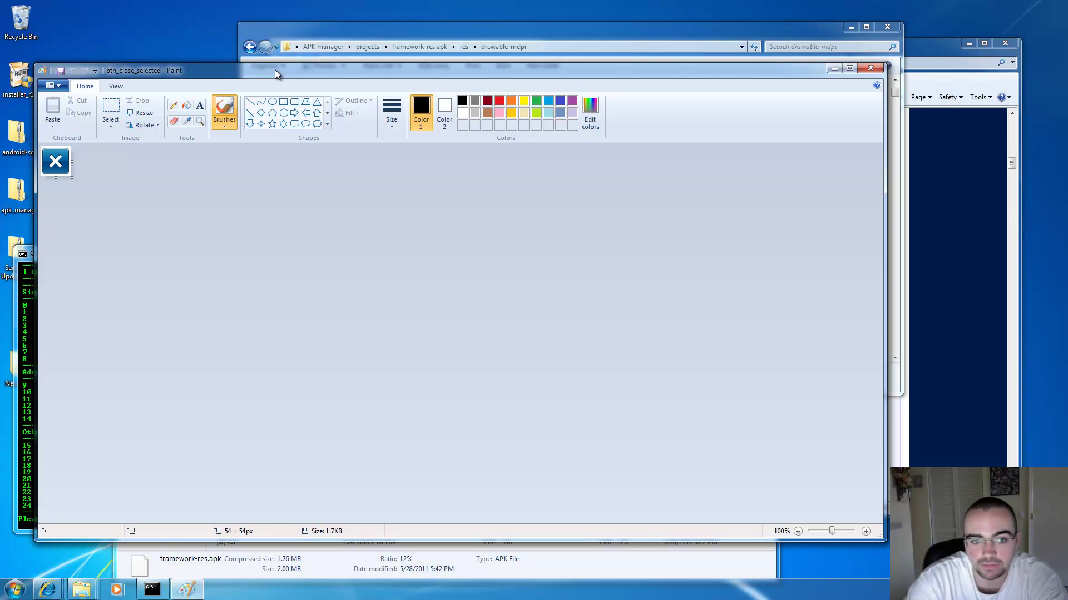
left_click(499, 101)
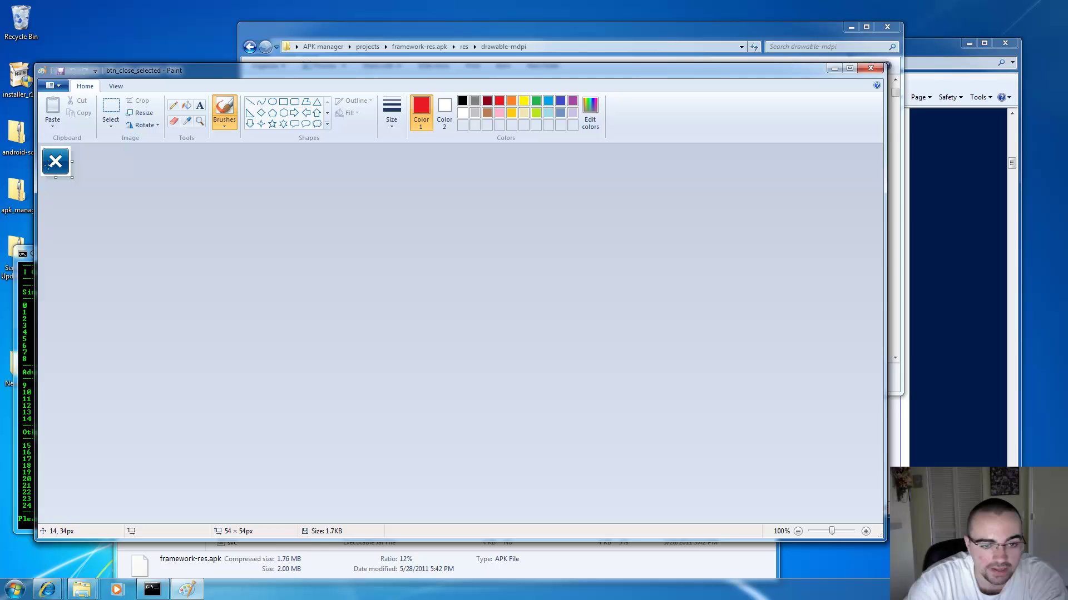
left_click_drag(47, 163, 41, 159)
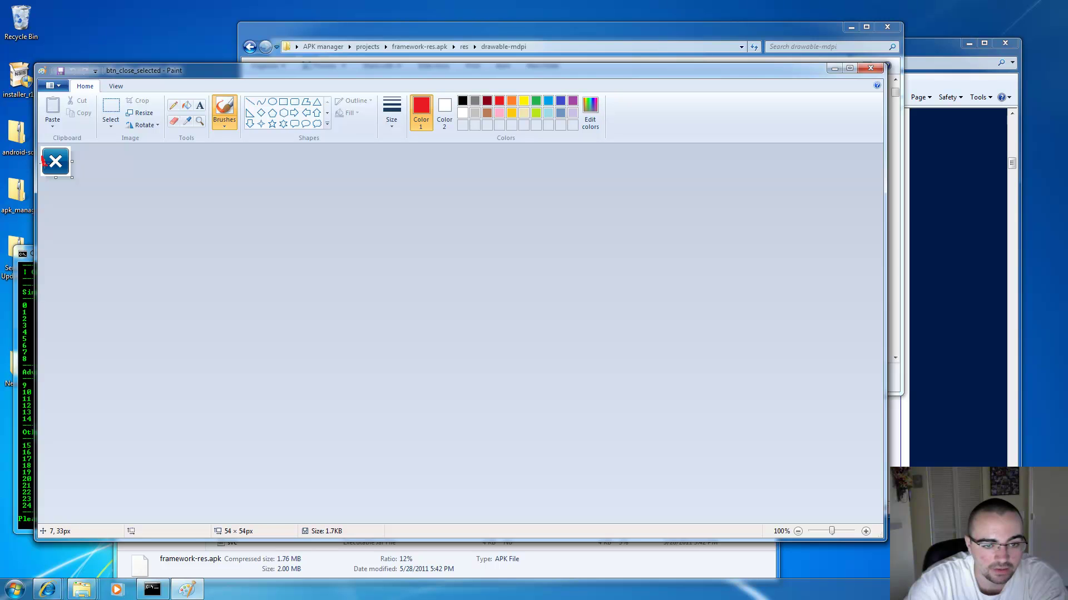
left_click(61, 71)
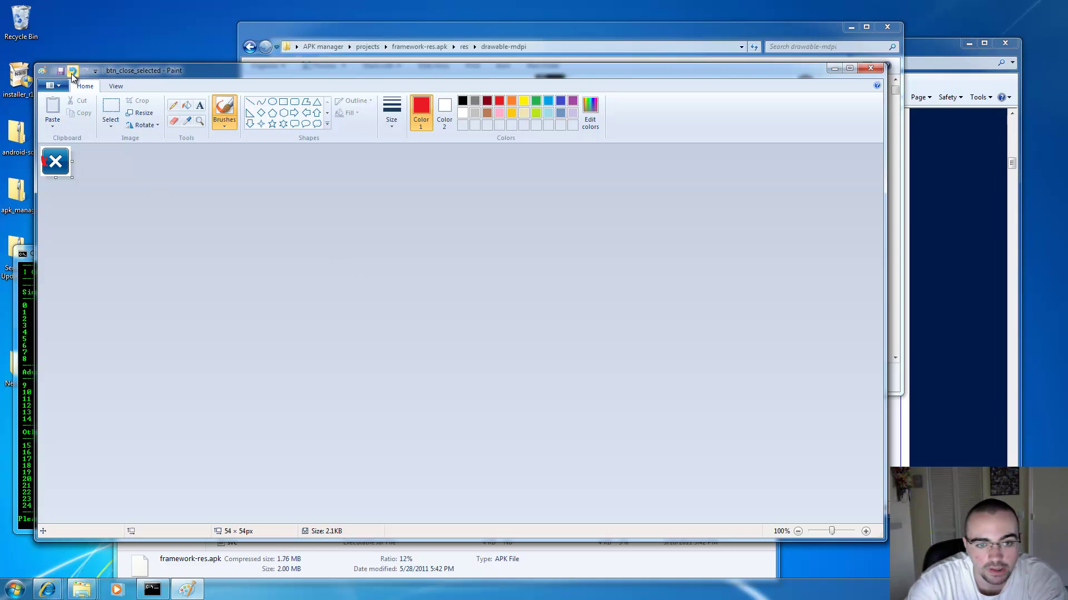
left_click(53, 85)
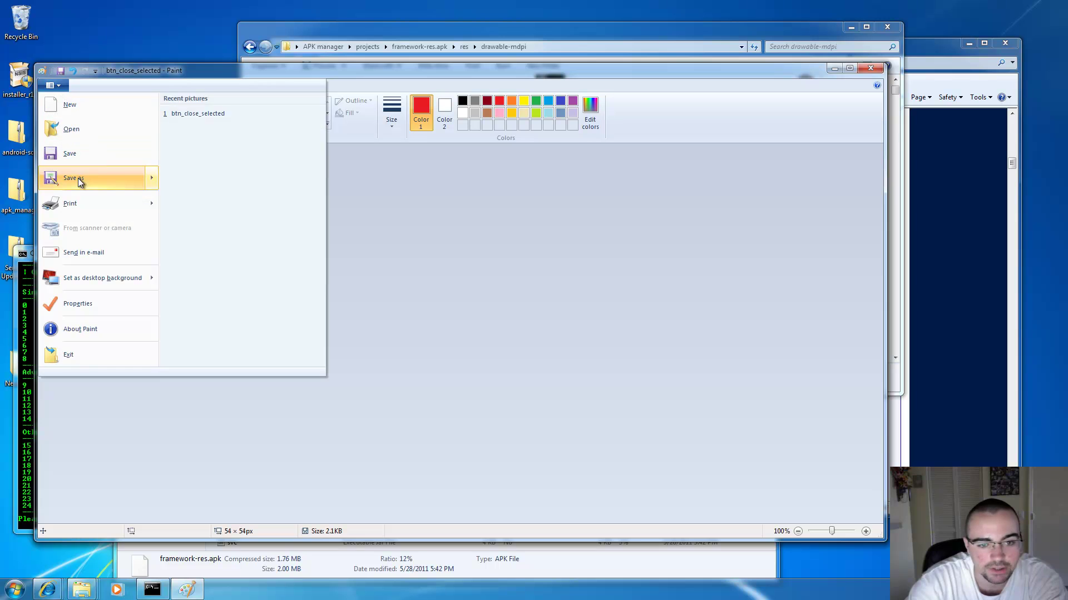
left_click(71, 161)
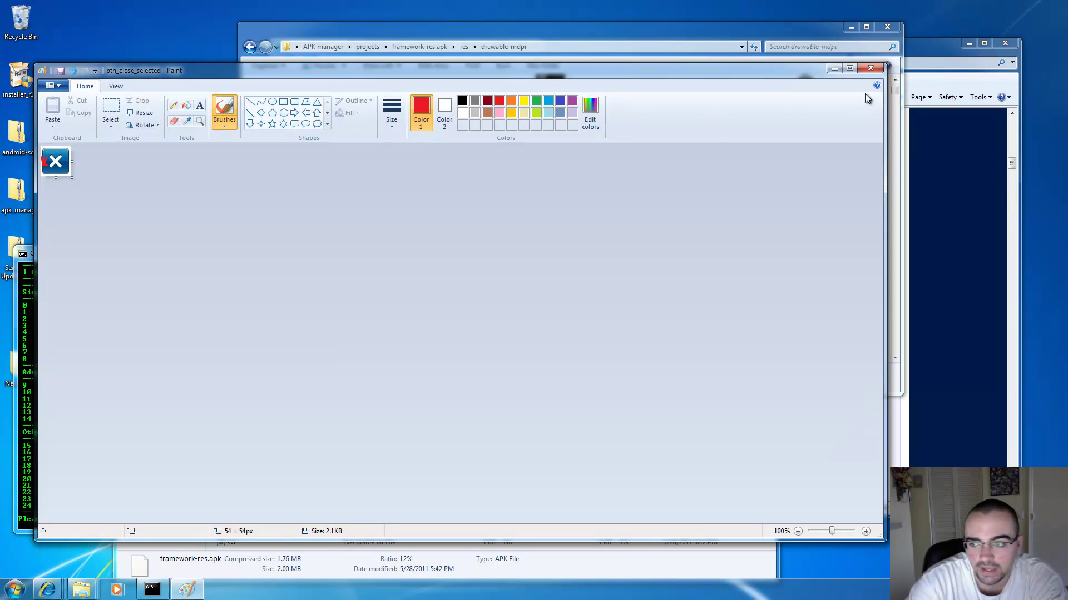
left_click(873, 68)
left_click(274, 465)
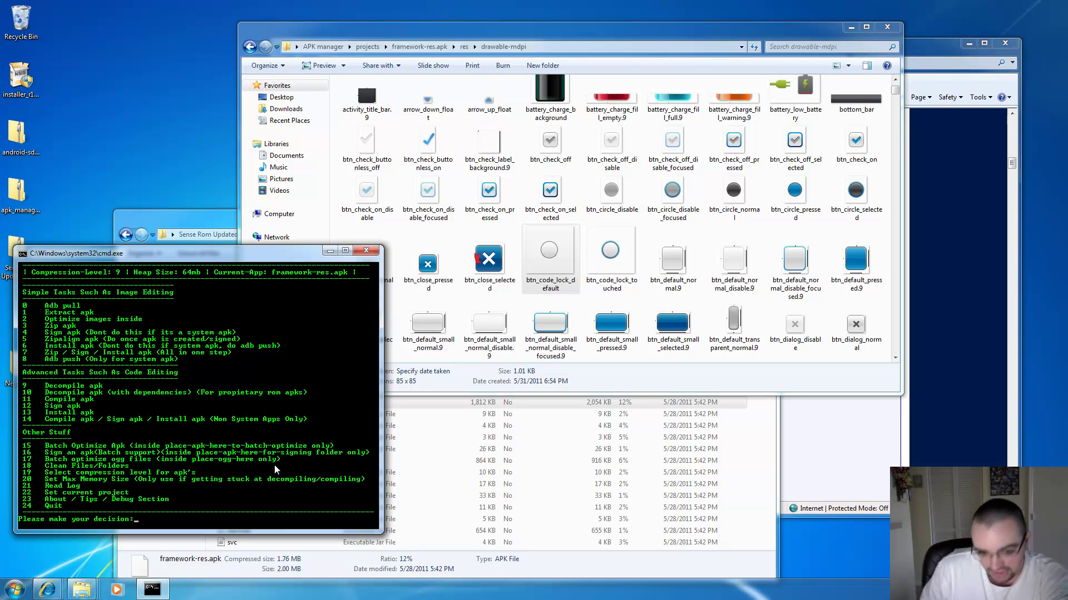
- Start compiling with option 11 and continue past the build error message
type("1")
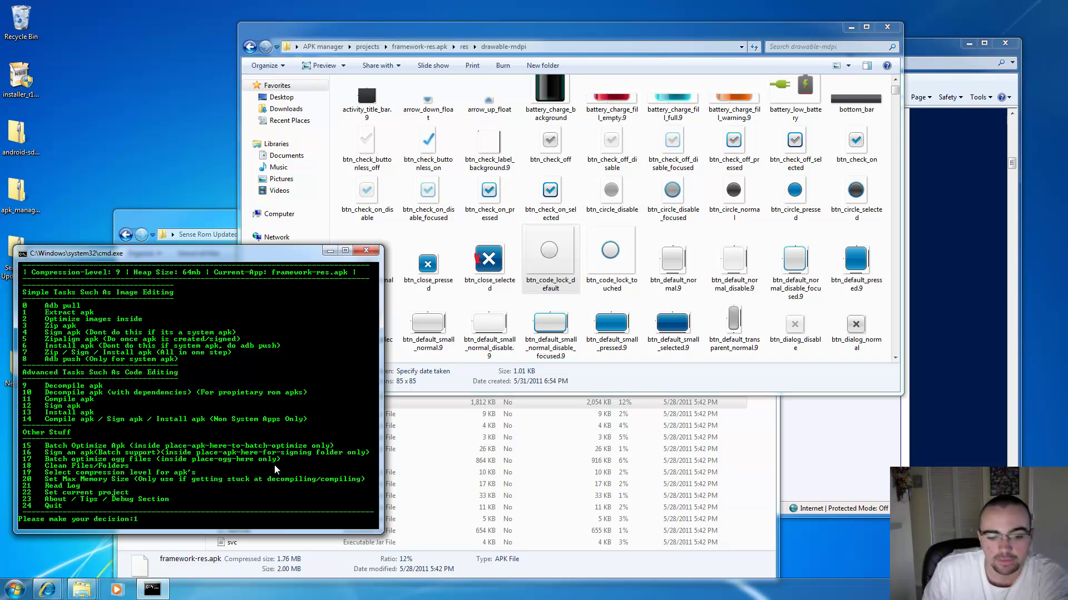
type("1")
key("Return")
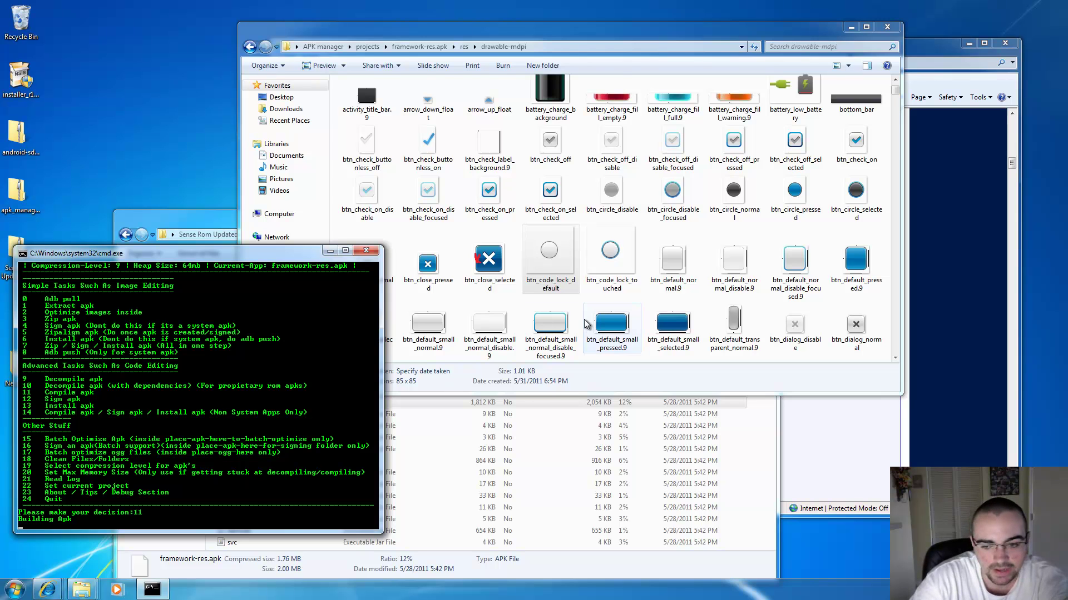
left_click(612, 325)
key("BackSpace")
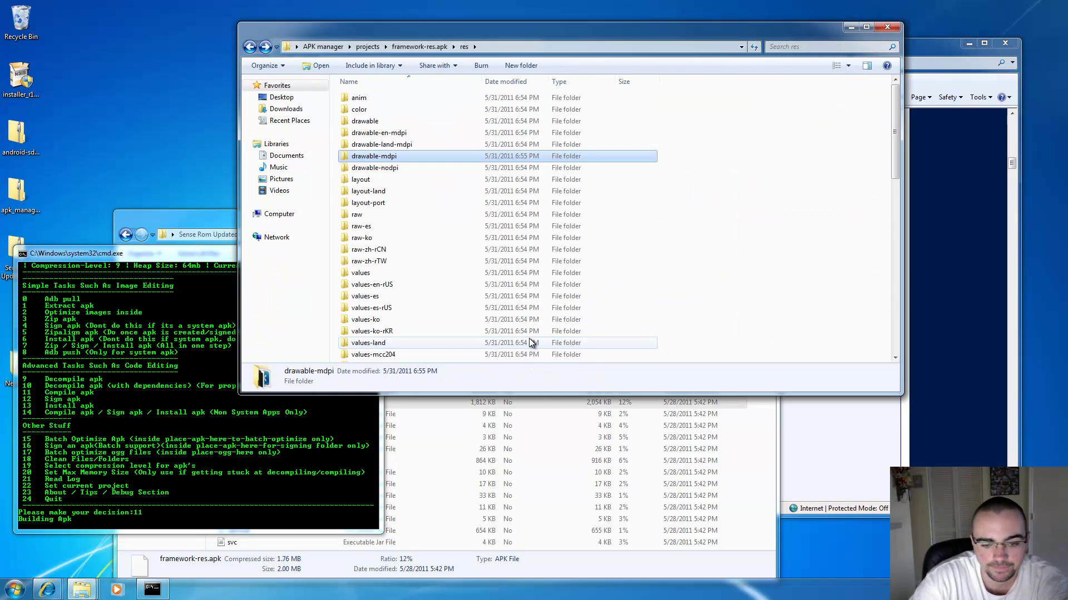
key("BackSpace")
left_click(446, 349)
left_click(239, 456)
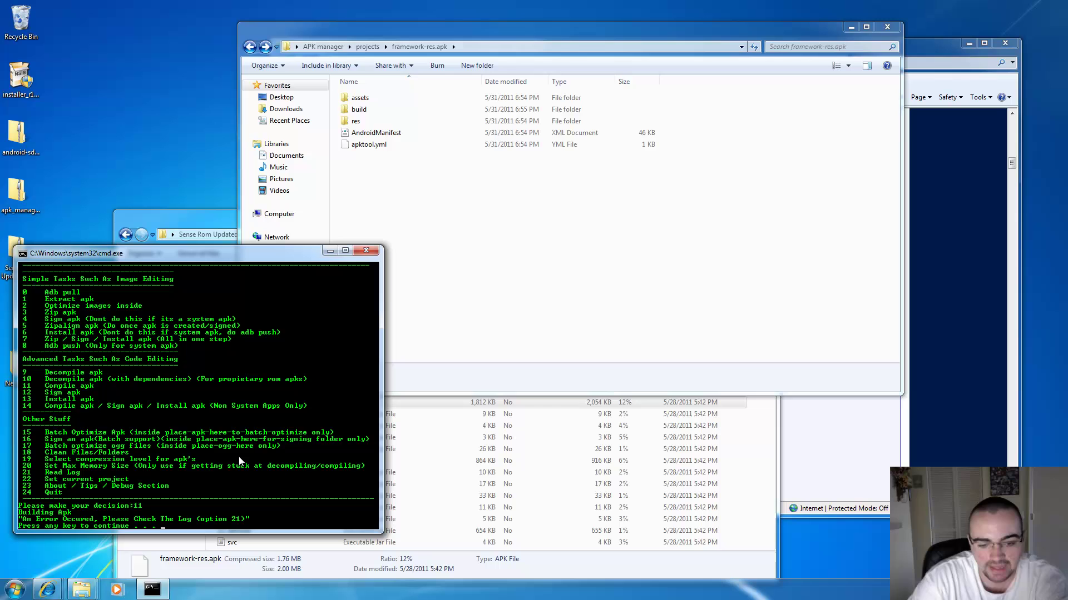
key("Return")
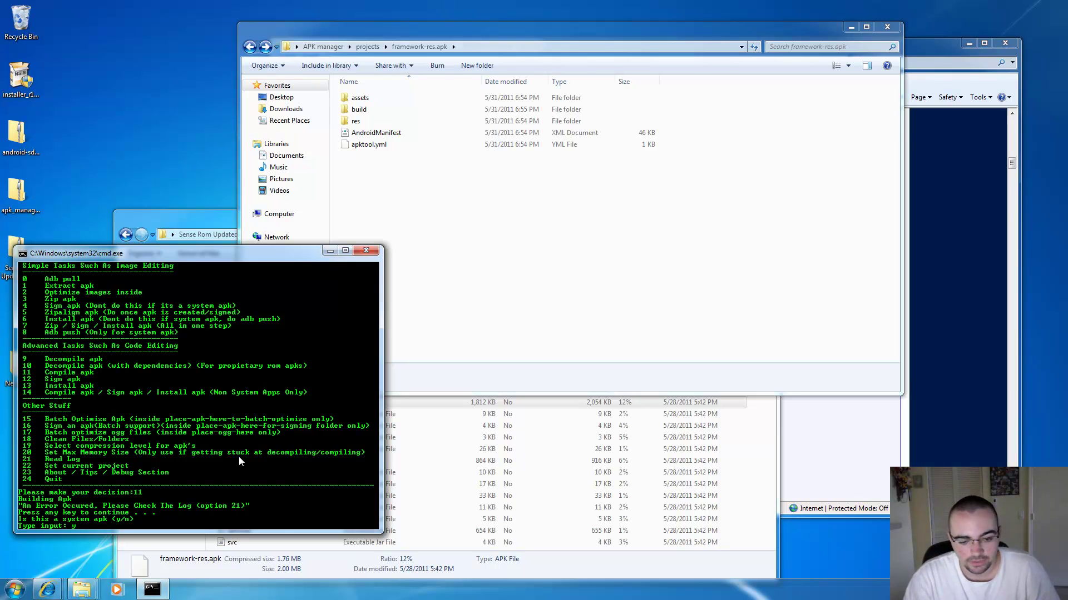
- Answer y to system apk and y to copying unmodified files, then continue the build
type("y")
key("Return")
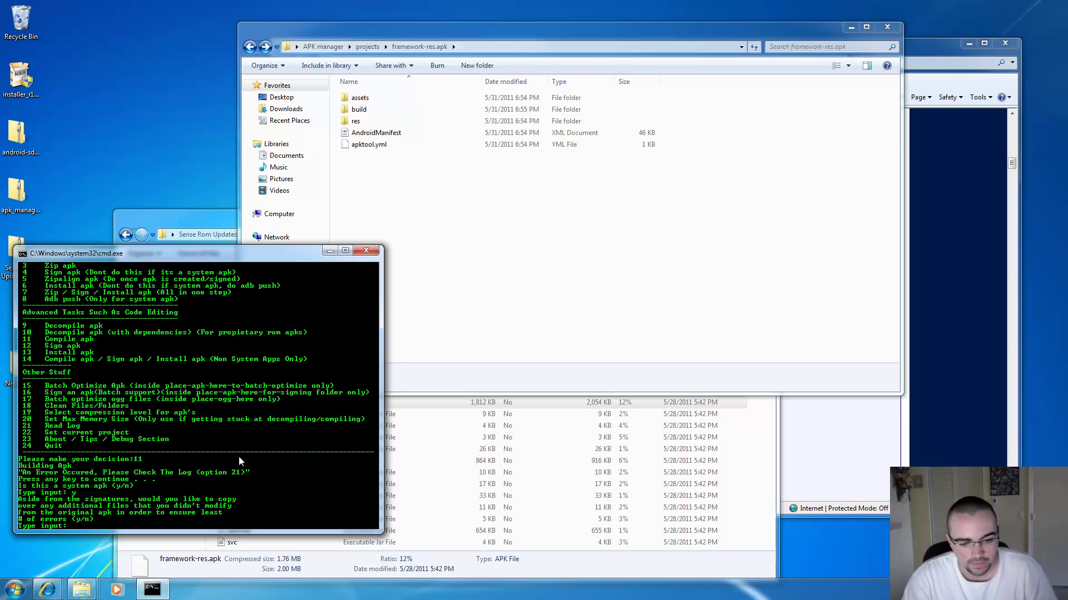
type("y")
key("Return")
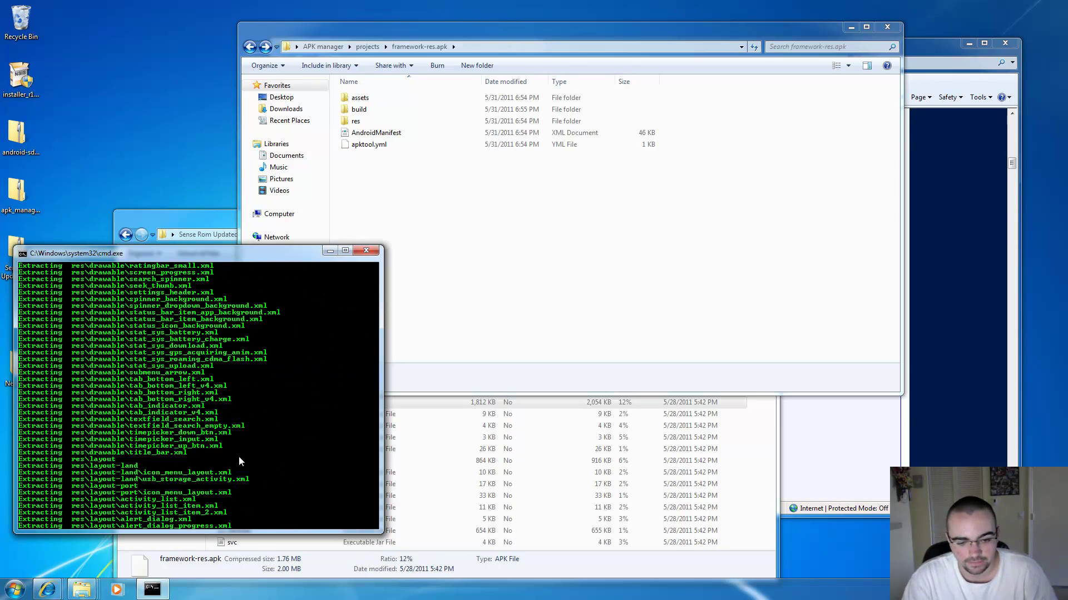
key("Return")
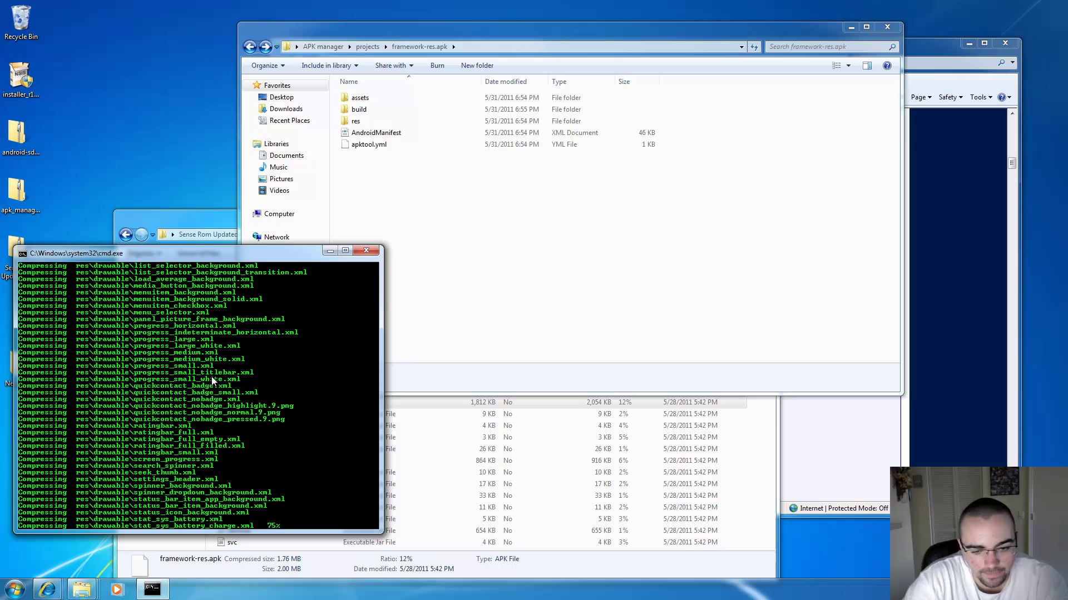
- Go up to place-apk-here-for-modding and select the new unsignedframework-res.apk
left_click(502, 252)
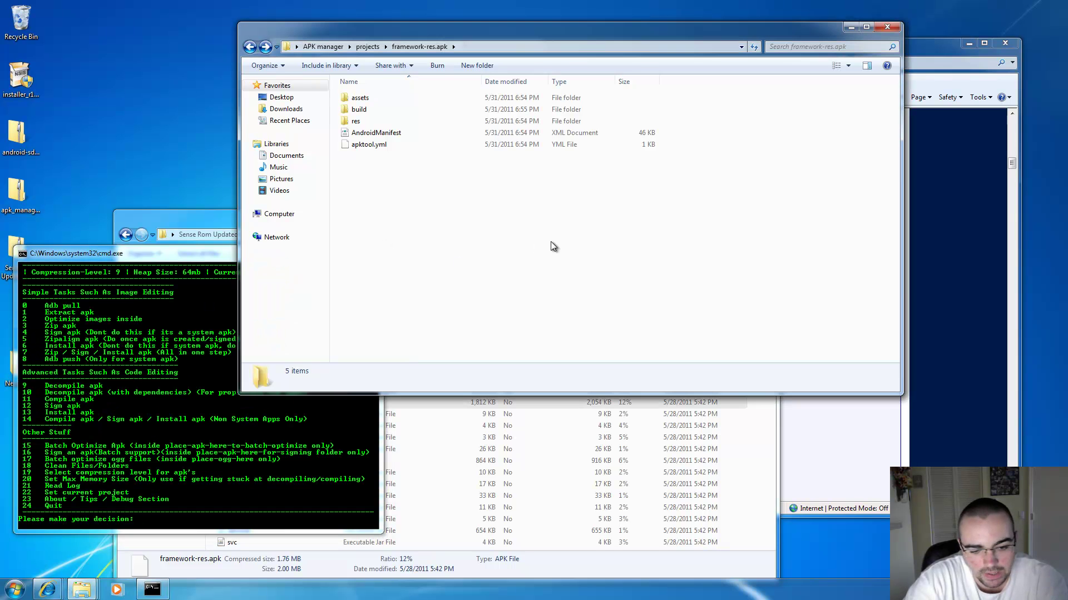
key("BackSpace")
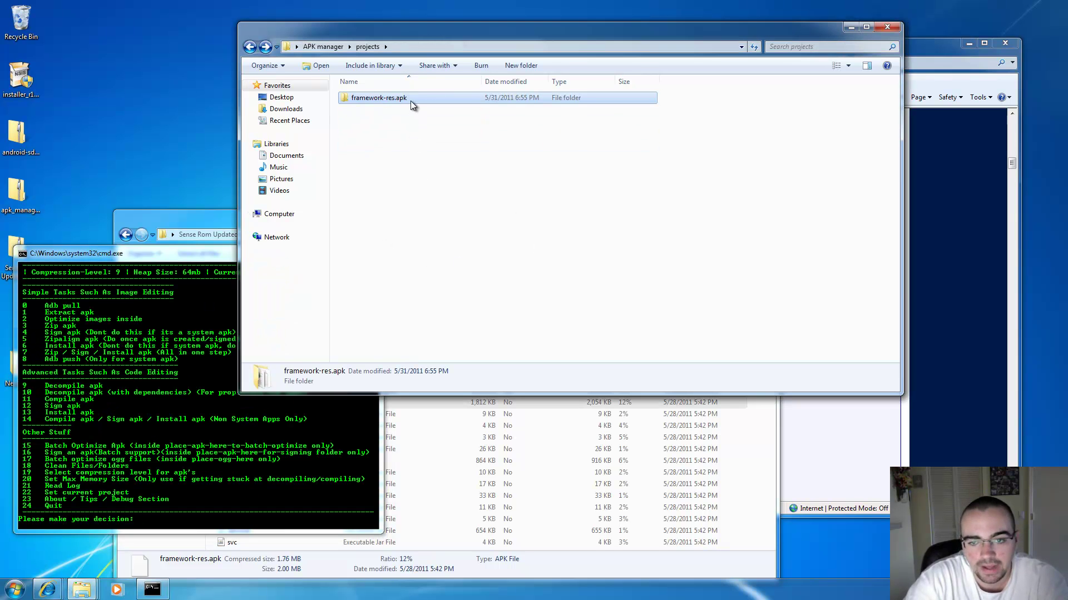
key("BackSpace")
double_click(412, 110)
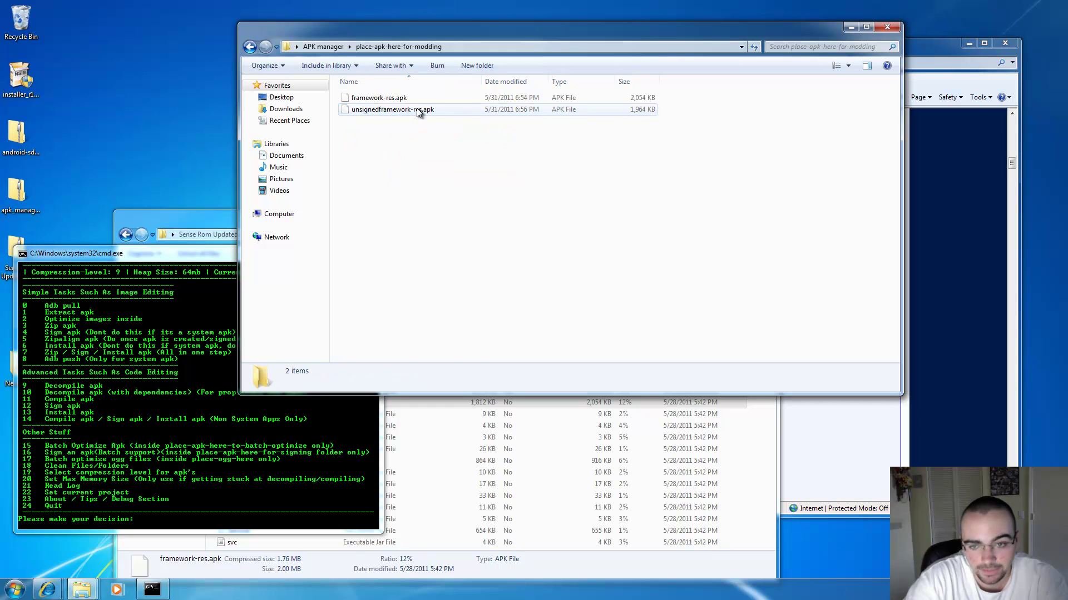
left_click(416, 109)
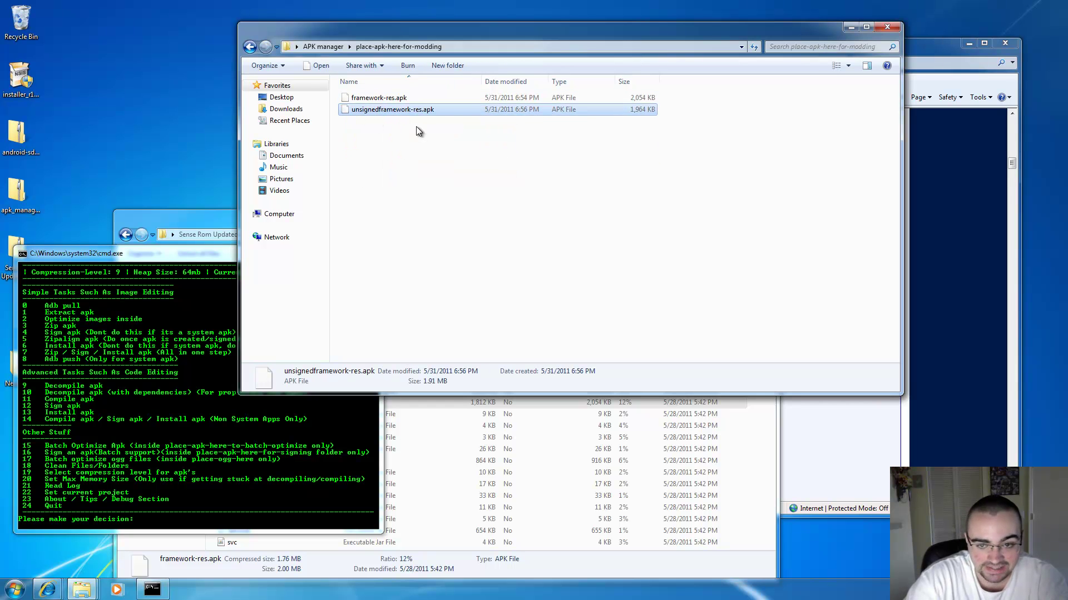
- Sign the apk with APK Manager option 12
left_click(221, 496)
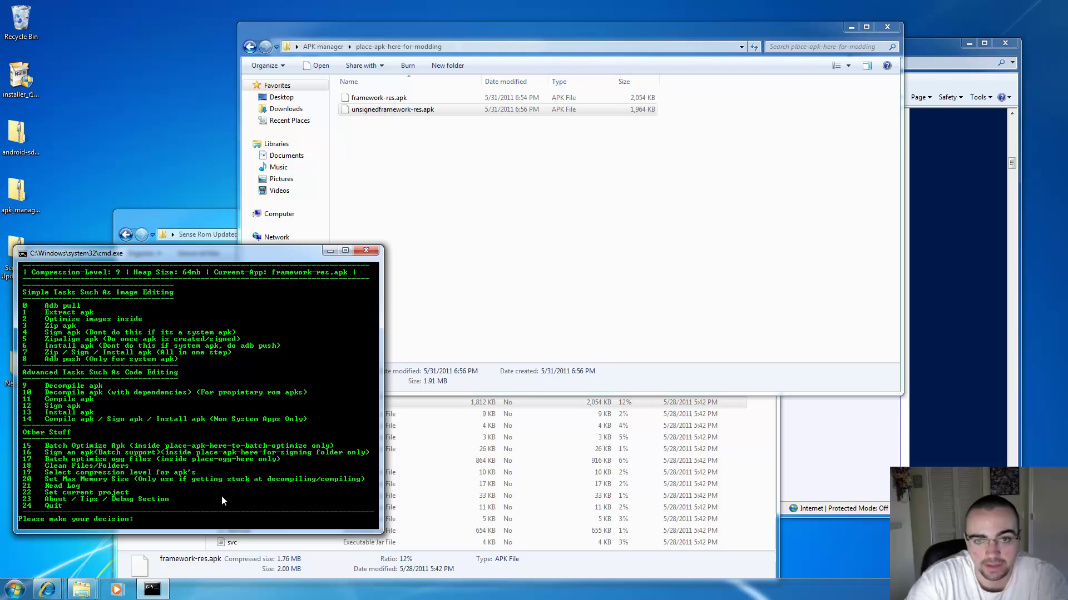
type("12")
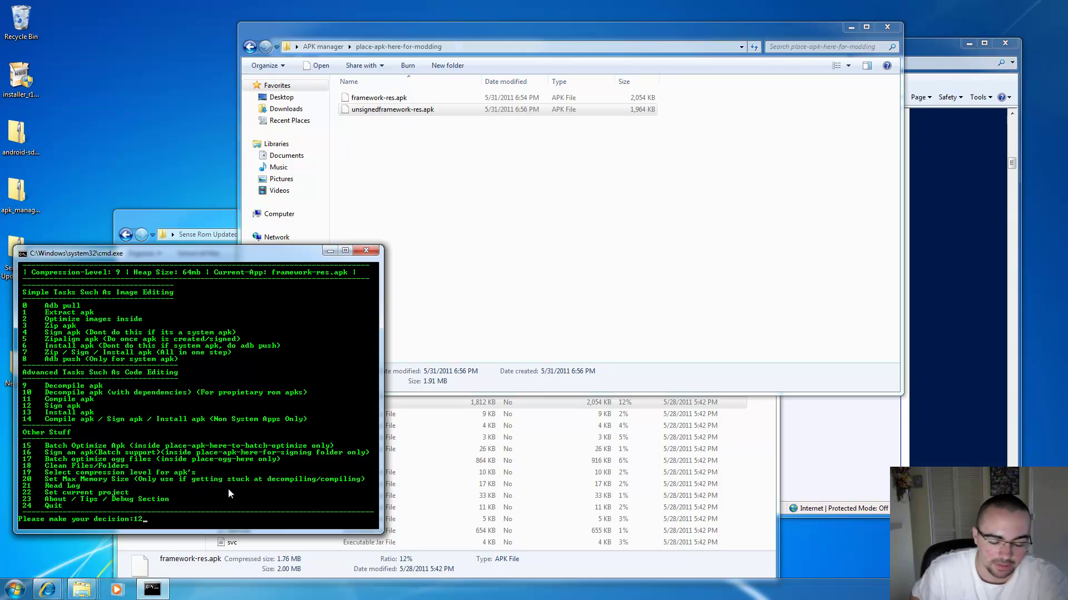
key("Return")
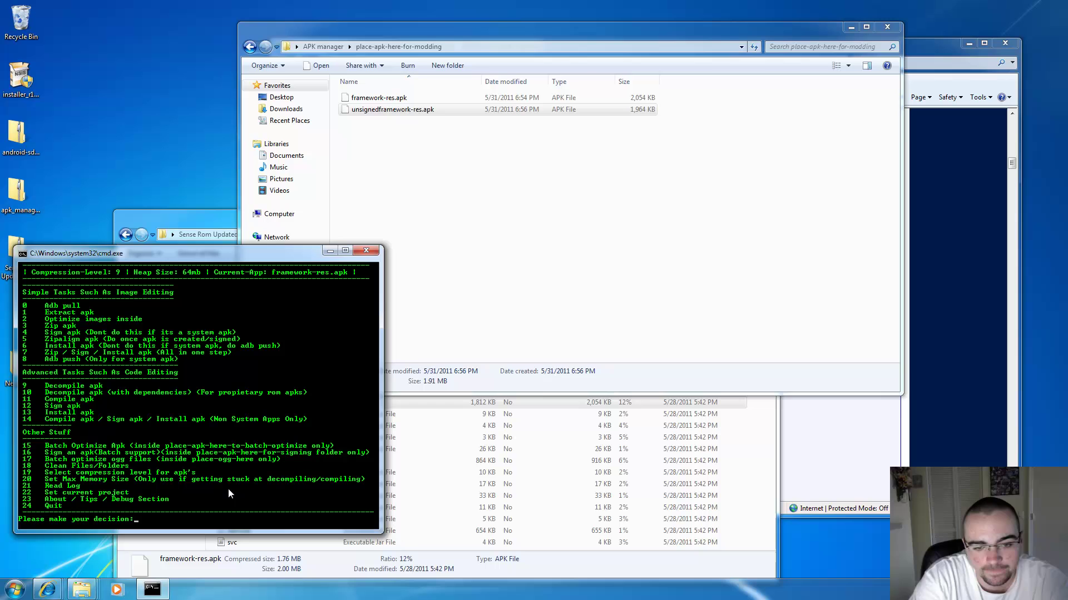
- Delete the original framework-res.apk to the Recycle Bin
left_click(485, 109)
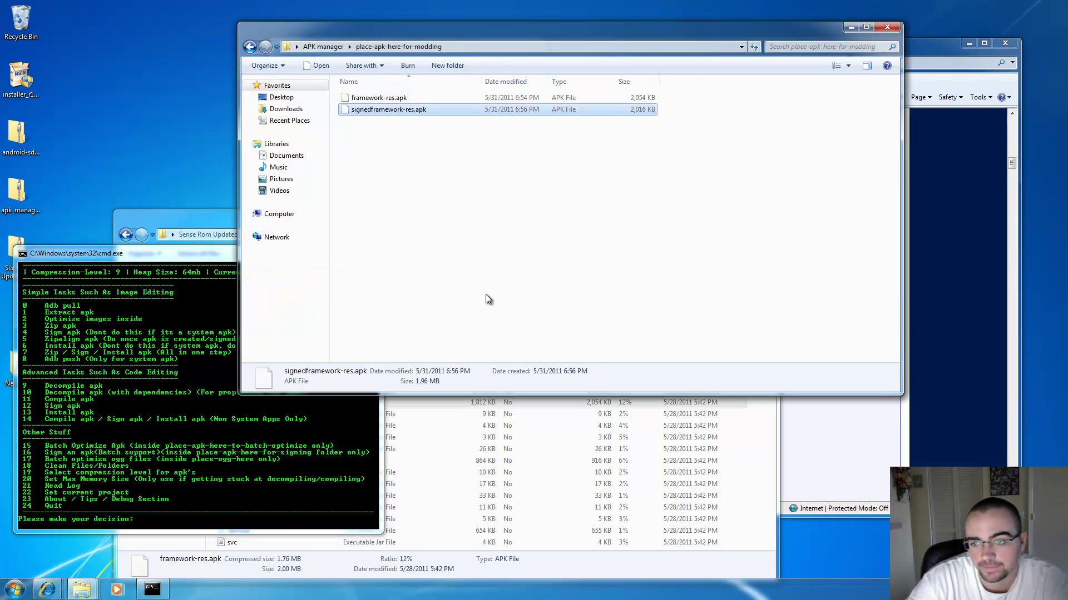
left_click(486, 295)
left_click(425, 98)
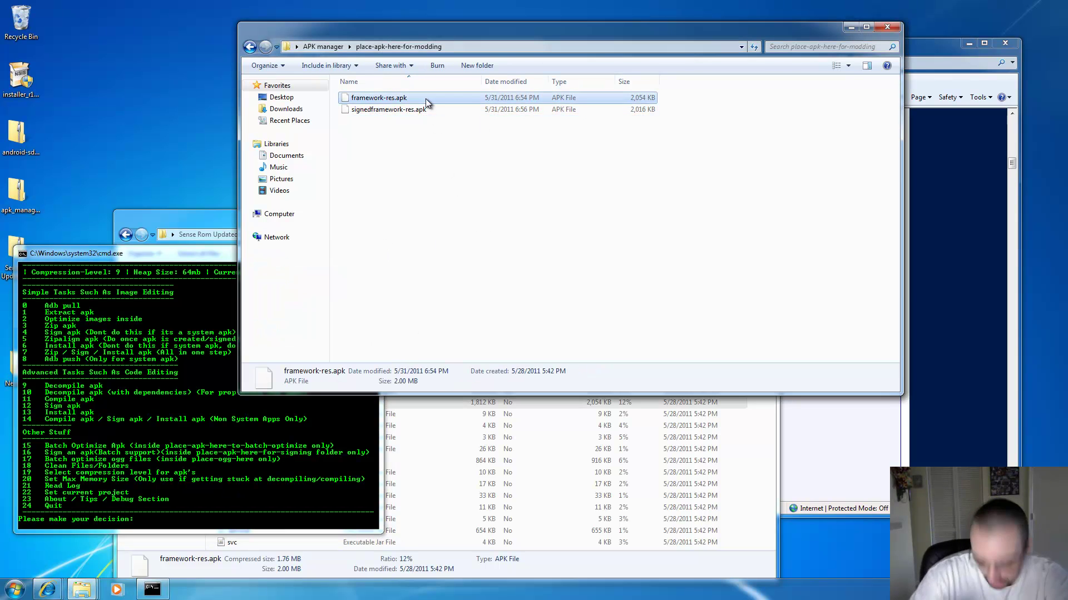
key("Delete")
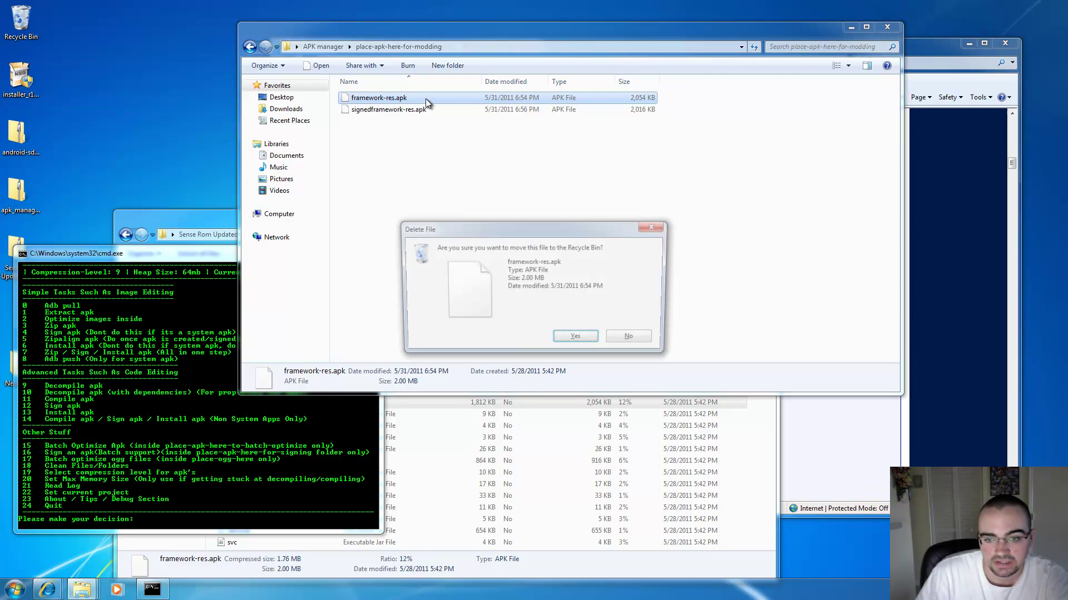
key("Return")
- Rename signedframework-res.apk to framework-res.apk by removing the 'signed' prefix
right_click(426, 99)
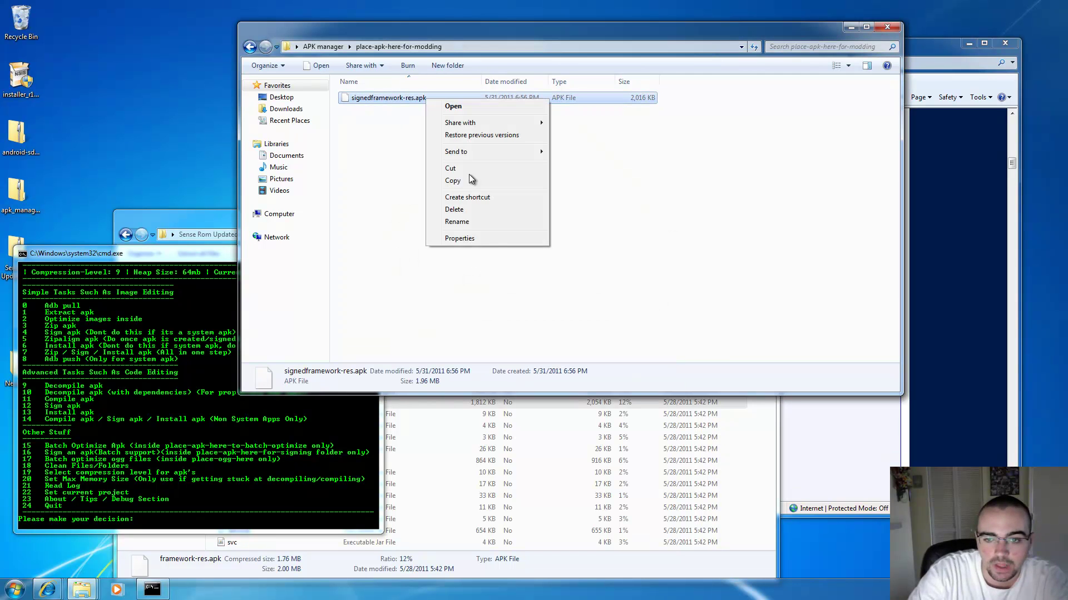
left_click(465, 222)
key("Home")
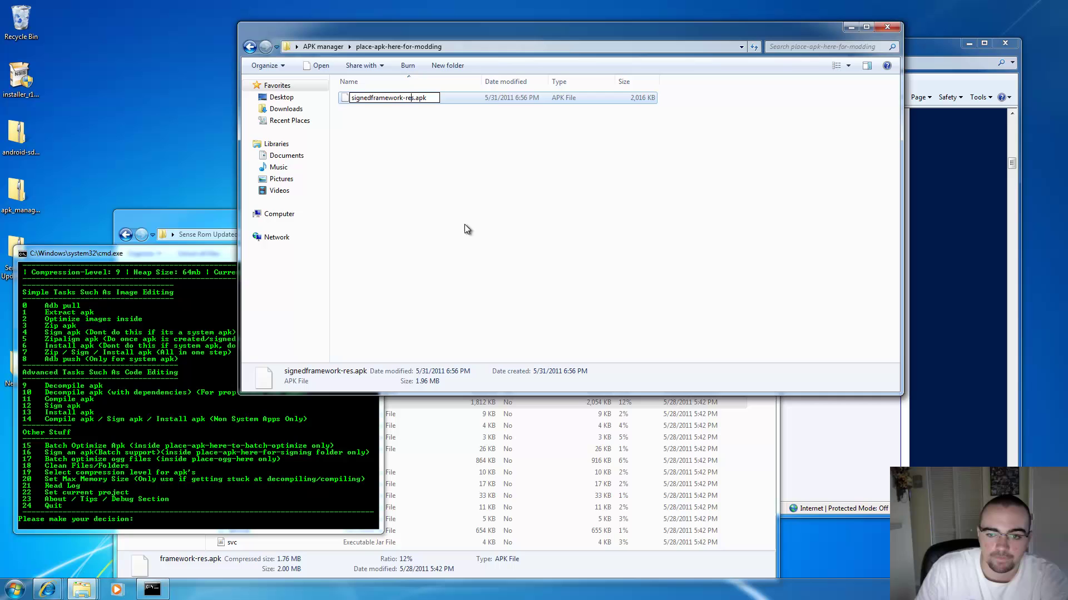
key("Delete")
key("Delete")
key("Delete")
key("Delete")
key("Delete")
key("Delete")
key("Delete")
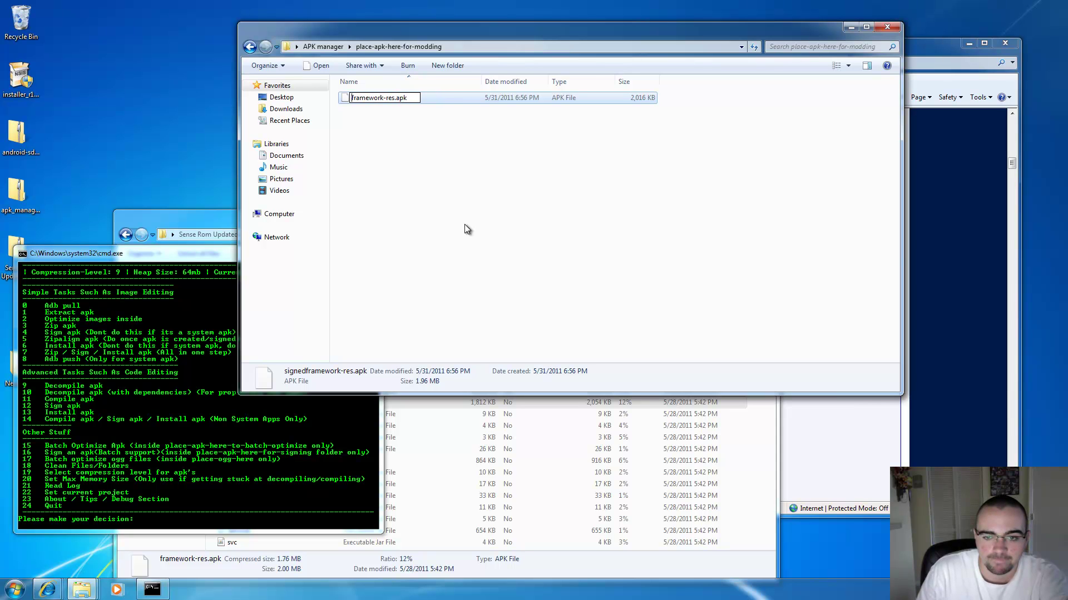
type("f")
key("Return")
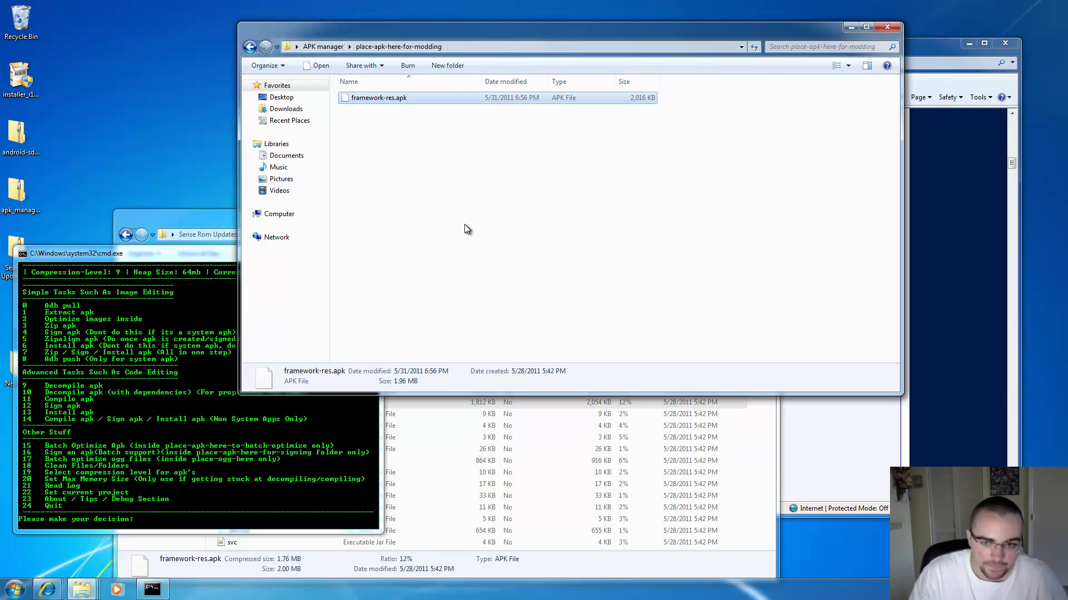
- Uncheck 'Hide extensions for known file types' in Folder Options' View tab and apply
left_click(465, 229)
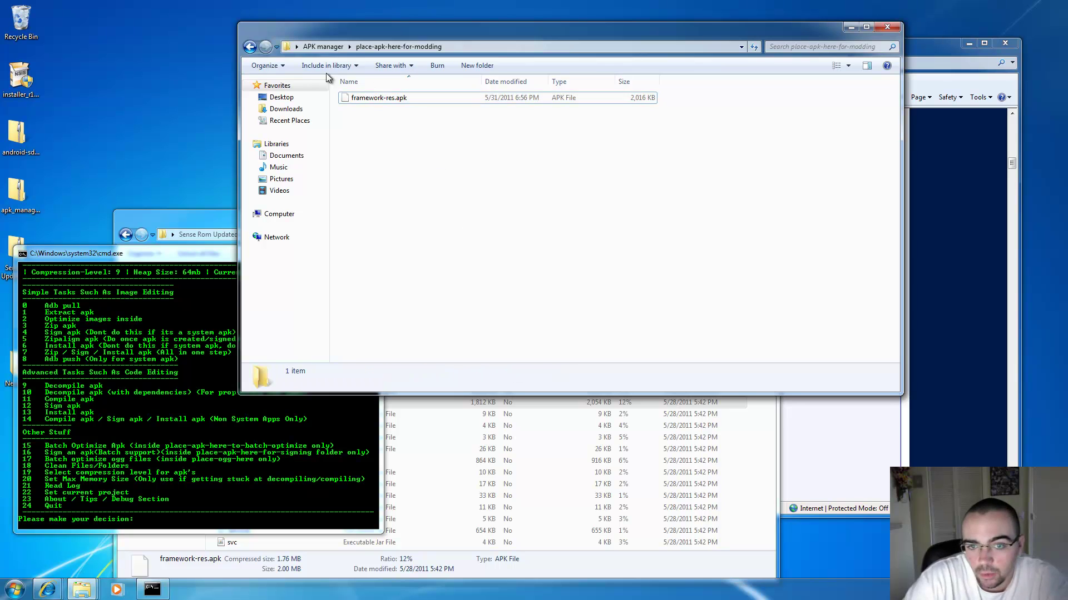
left_click(281, 72)
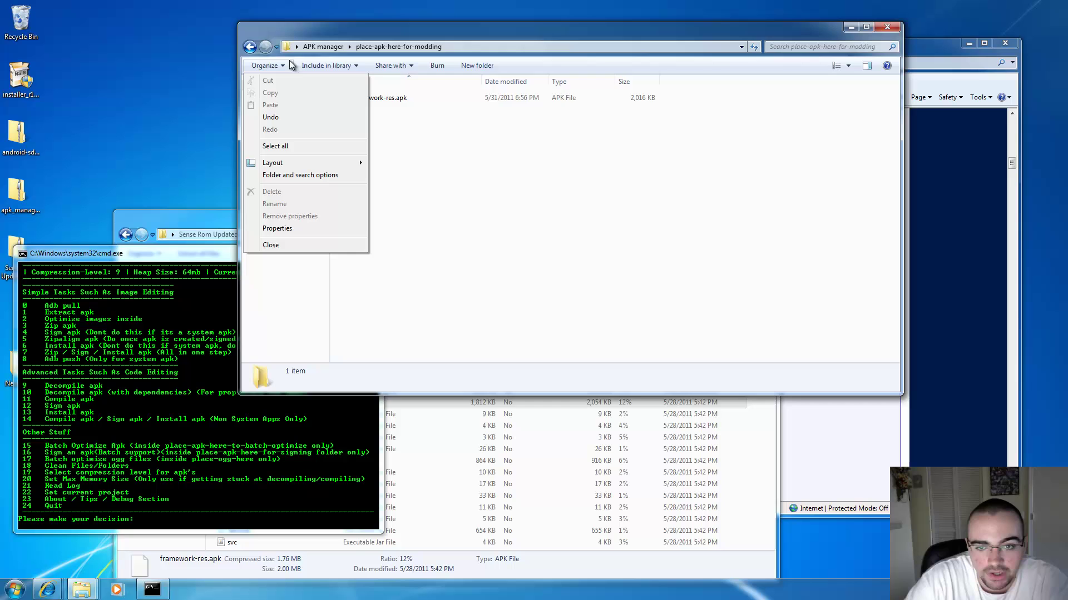
left_click_drag(312, 29, 259, 40)
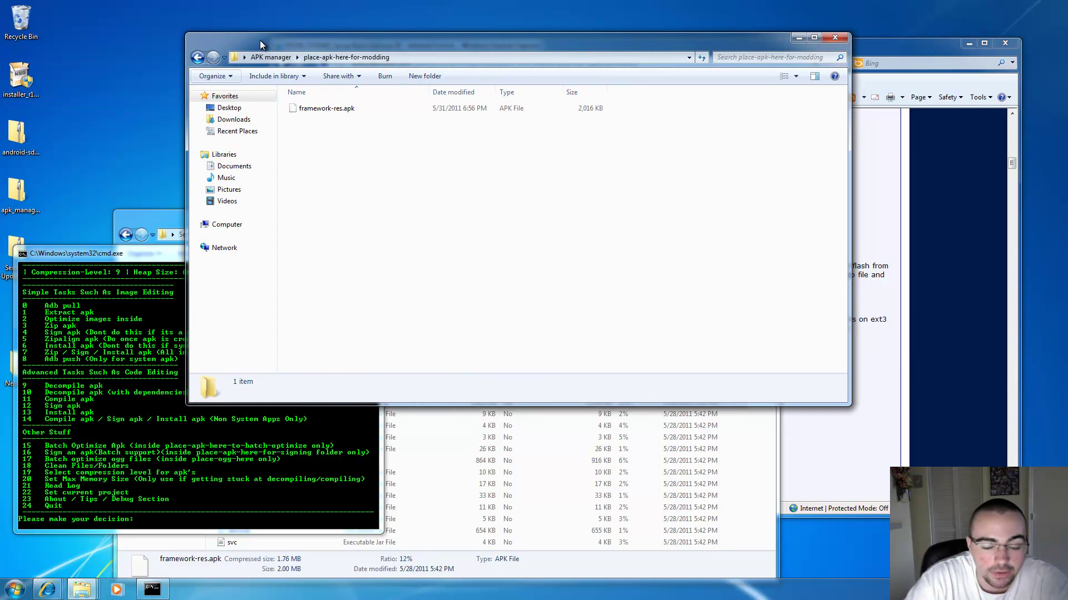
left_click(212, 79)
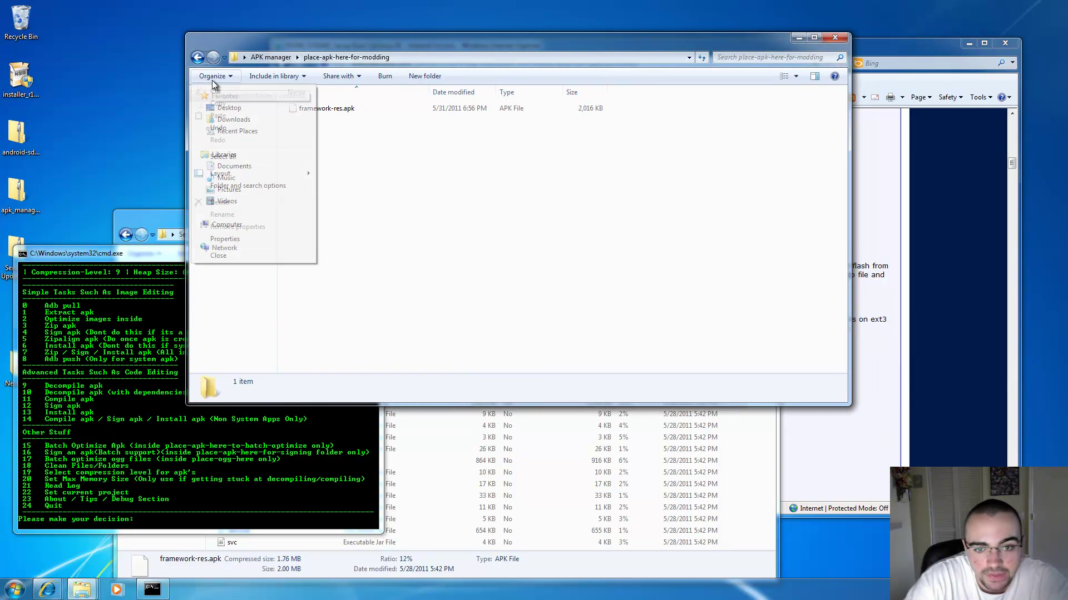
left_click(242, 188)
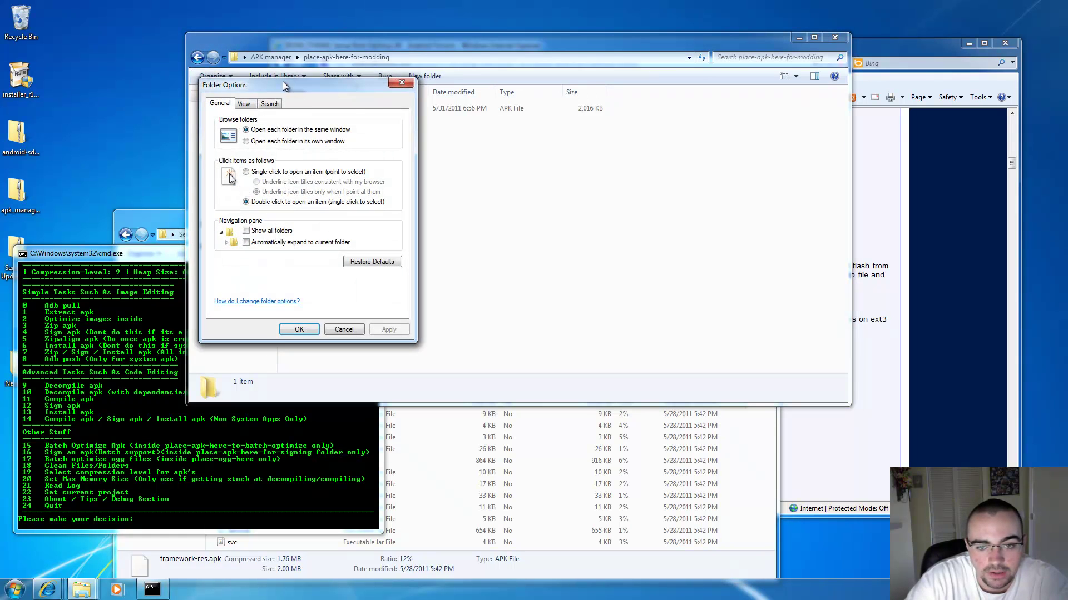
left_click_drag(282, 82, 298, 110)
left_click(258, 133)
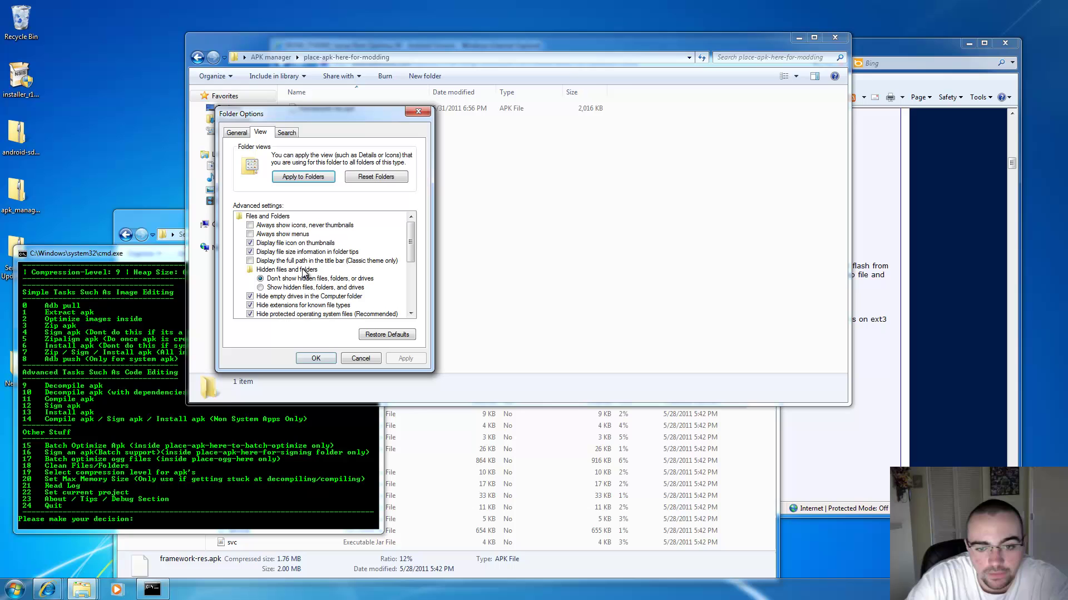
left_click(250, 305)
left_click(315, 358)
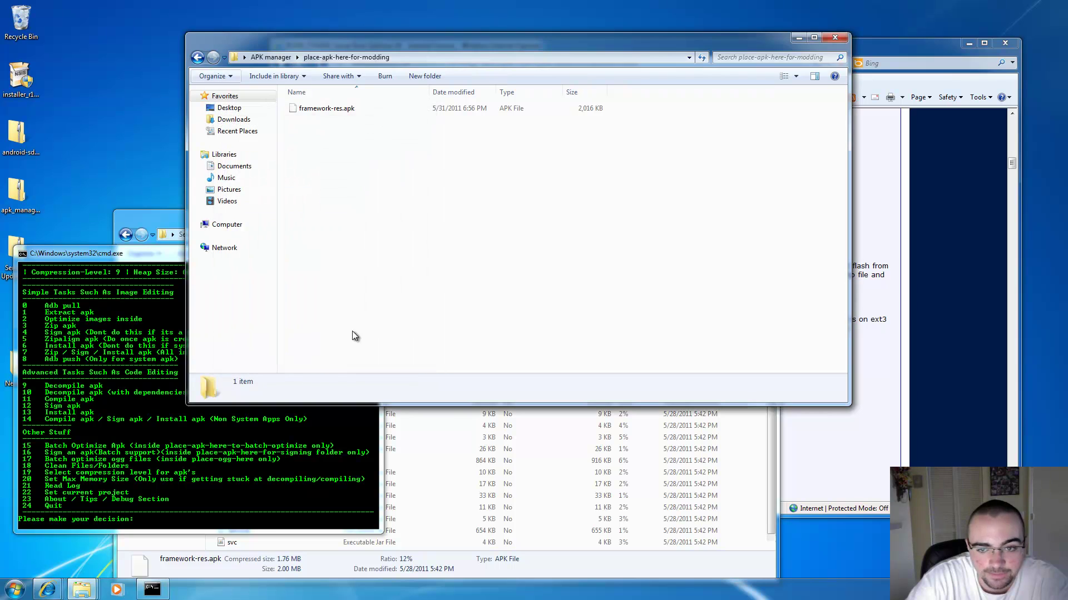
left_click(352, 108)
right_click(351, 108)
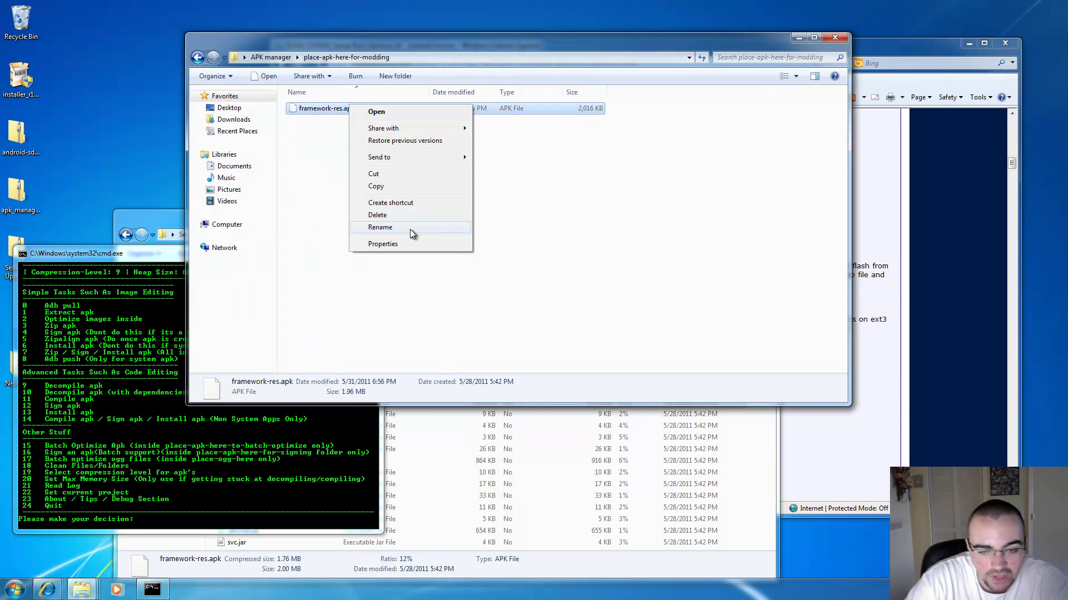
left_click(347, 316)
left_click(347, 316)
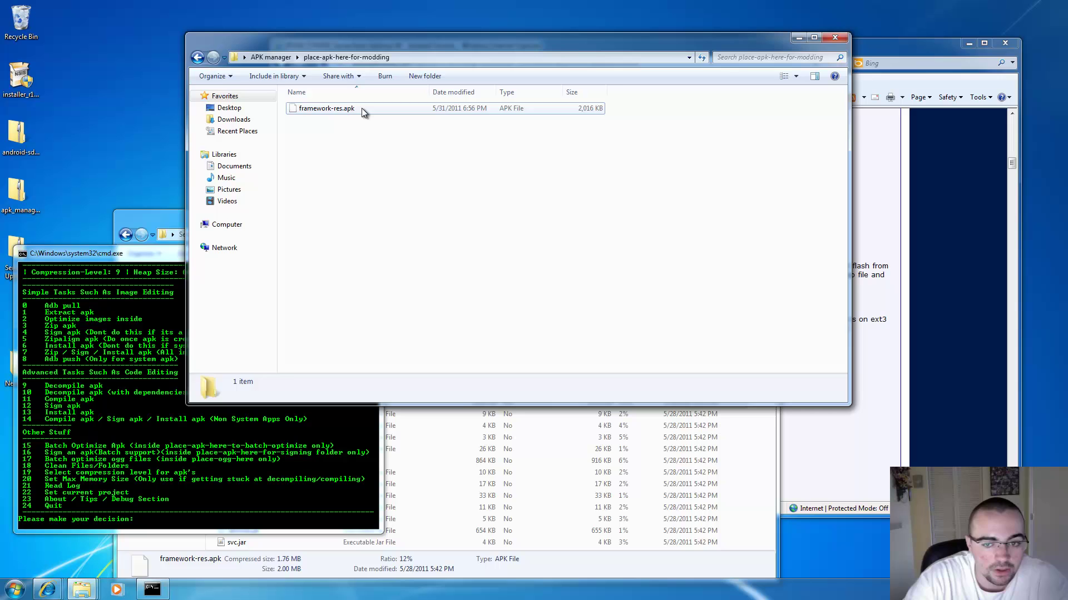
left_click(361, 108)
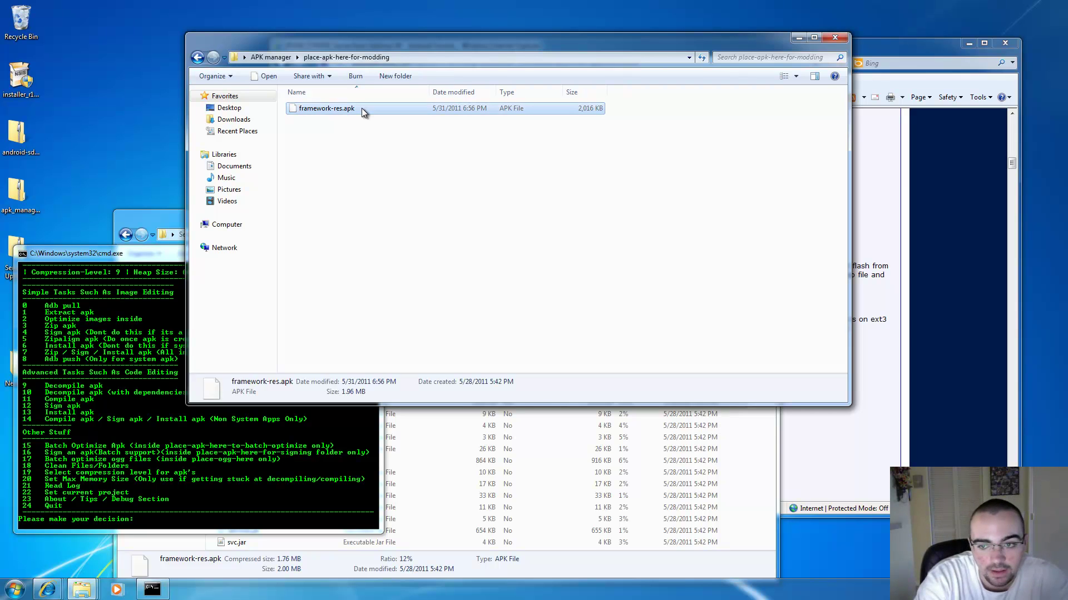
right_click(361, 108)
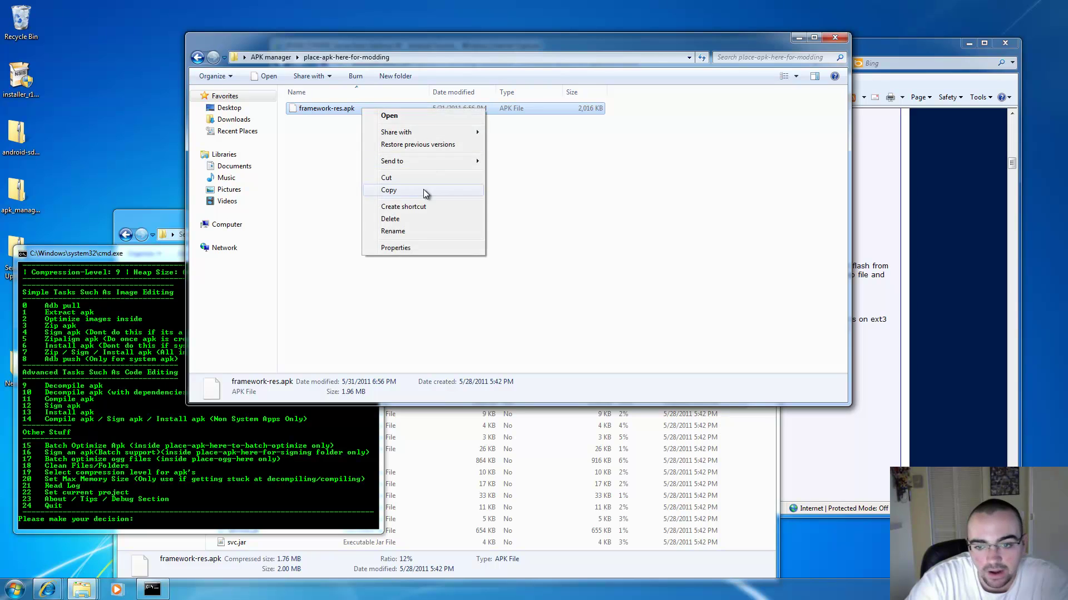
left_click(421, 232)
key("Right")
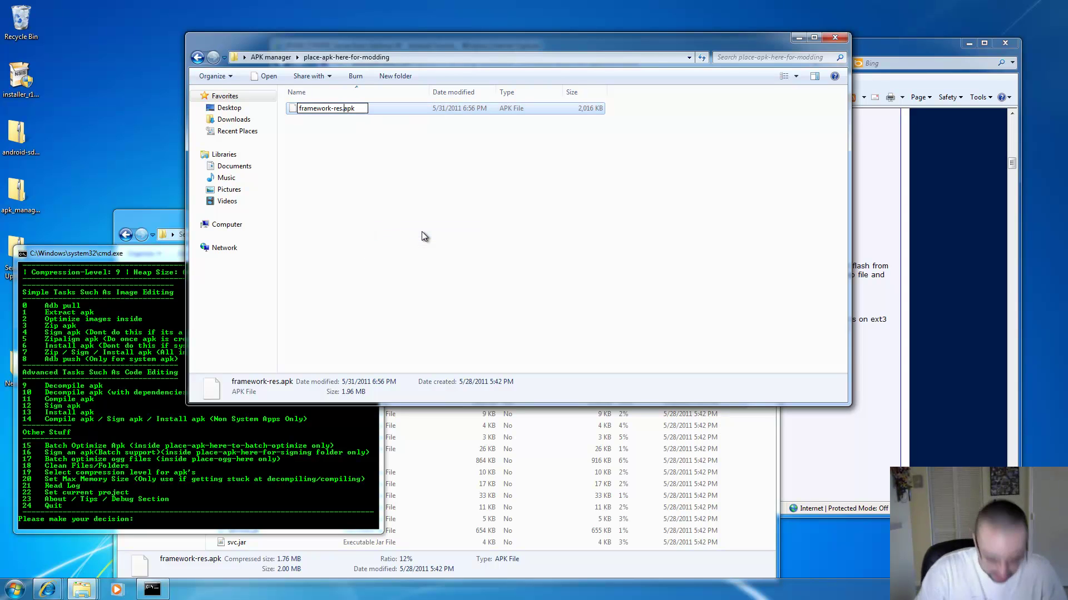
type(".zip")
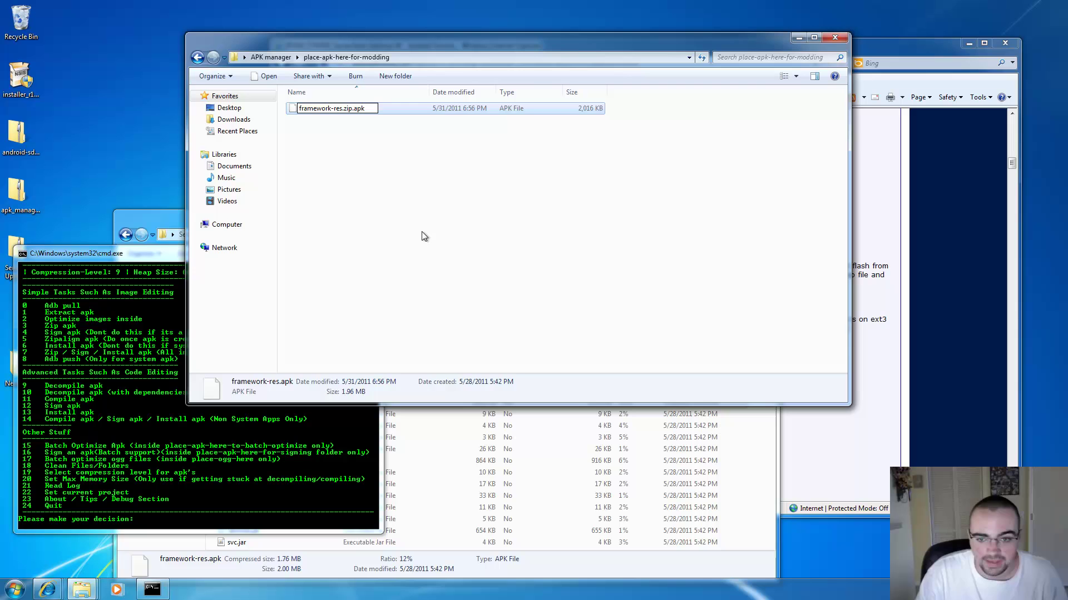
key("Return")
left_click(422, 231)
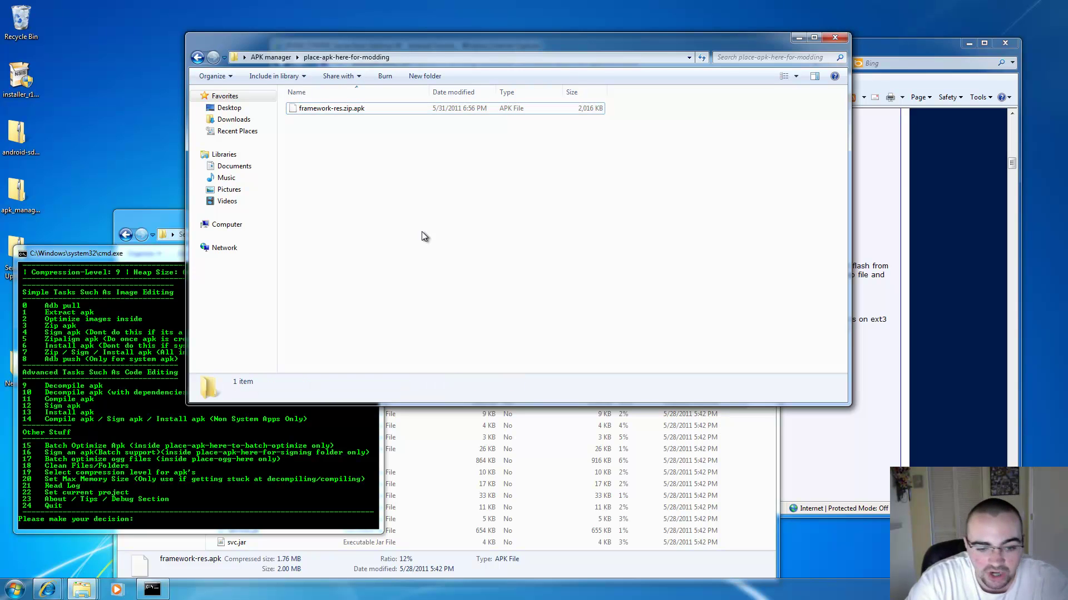
left_click(186, 454)
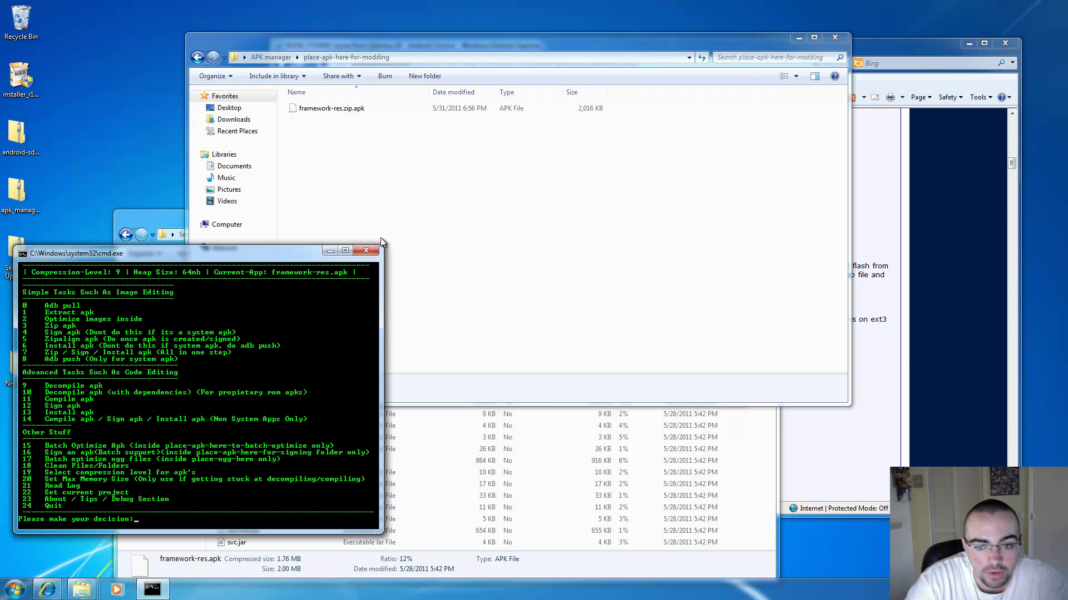
left_click(387, 108)
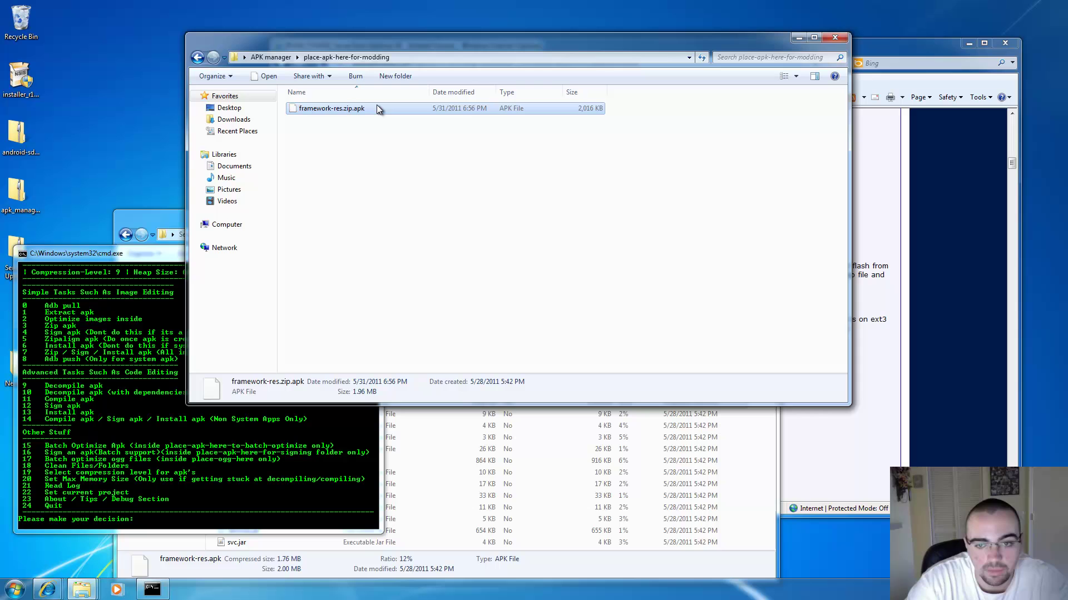
right_click(376, 104)
left_click(424, 224)
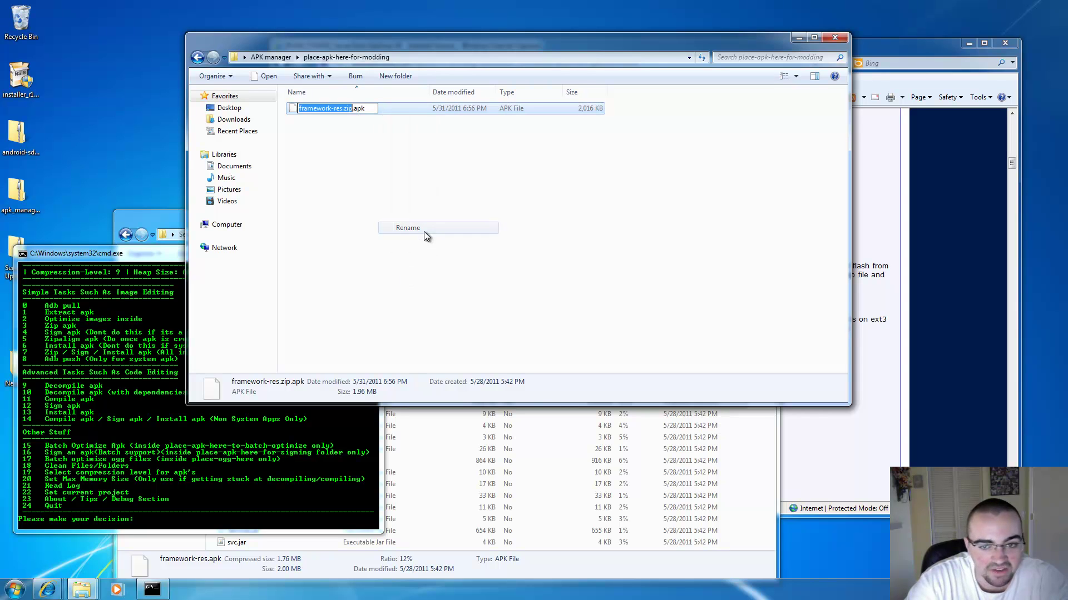
key("Right")
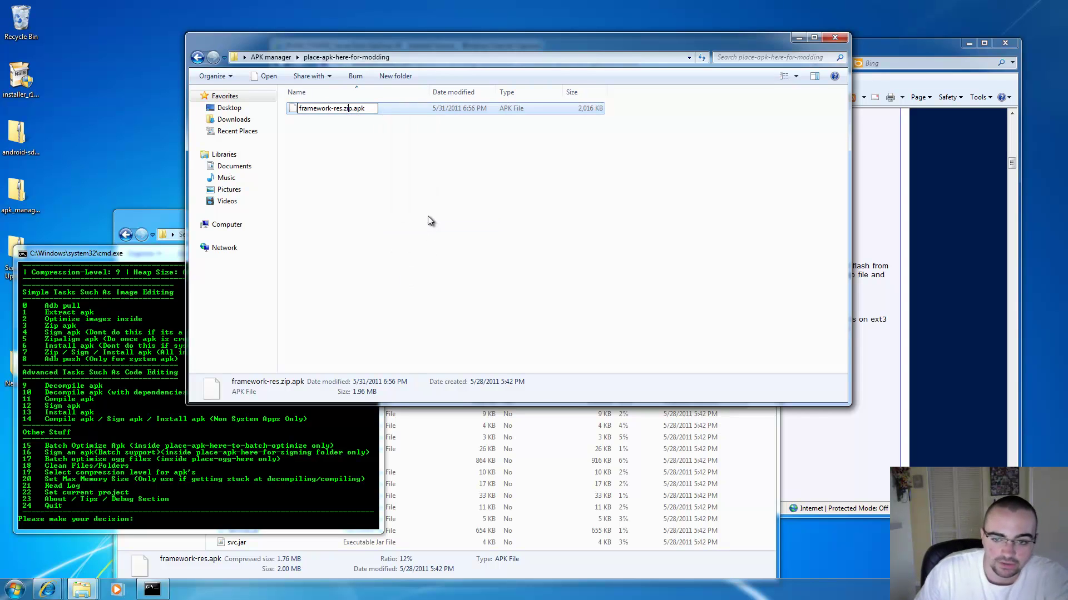
key("Left")
key("BackSpace")
key("BackSpace")
key("BackSpace")
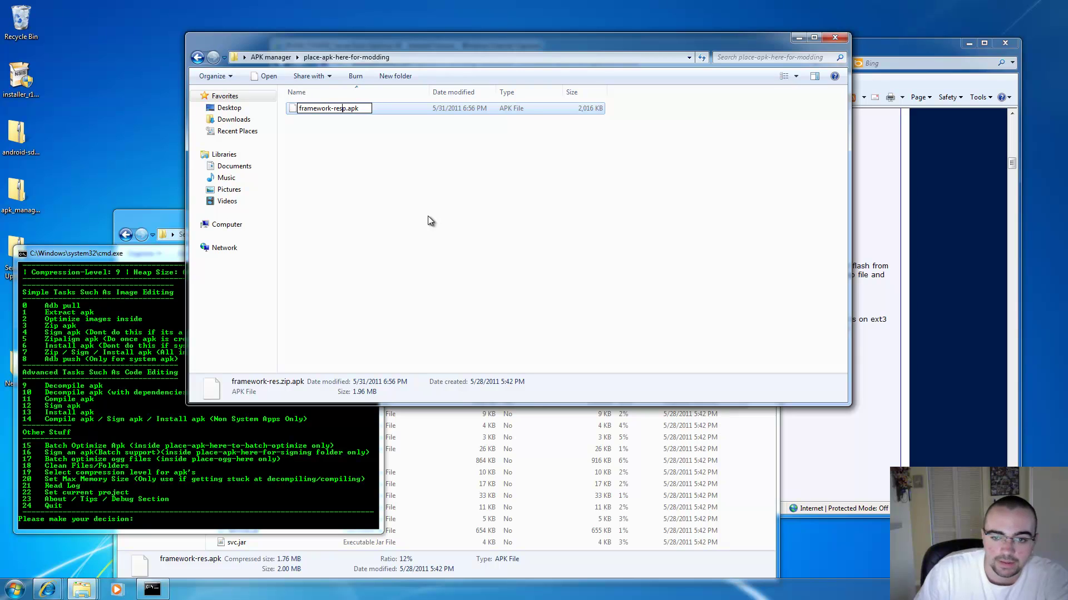
key("Delete")
key("Return")
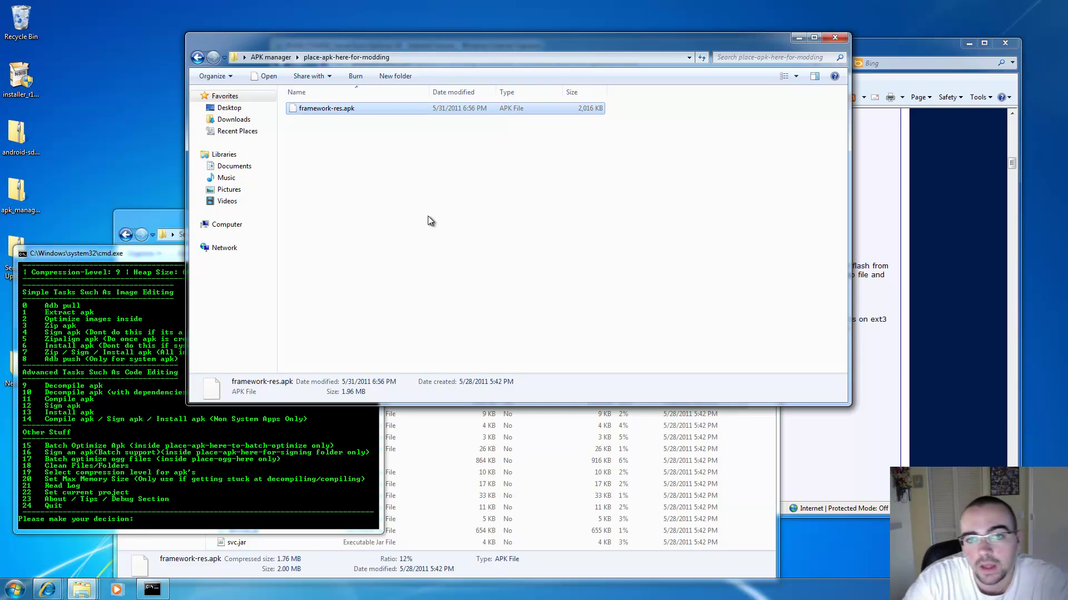
left_click(428, 216)
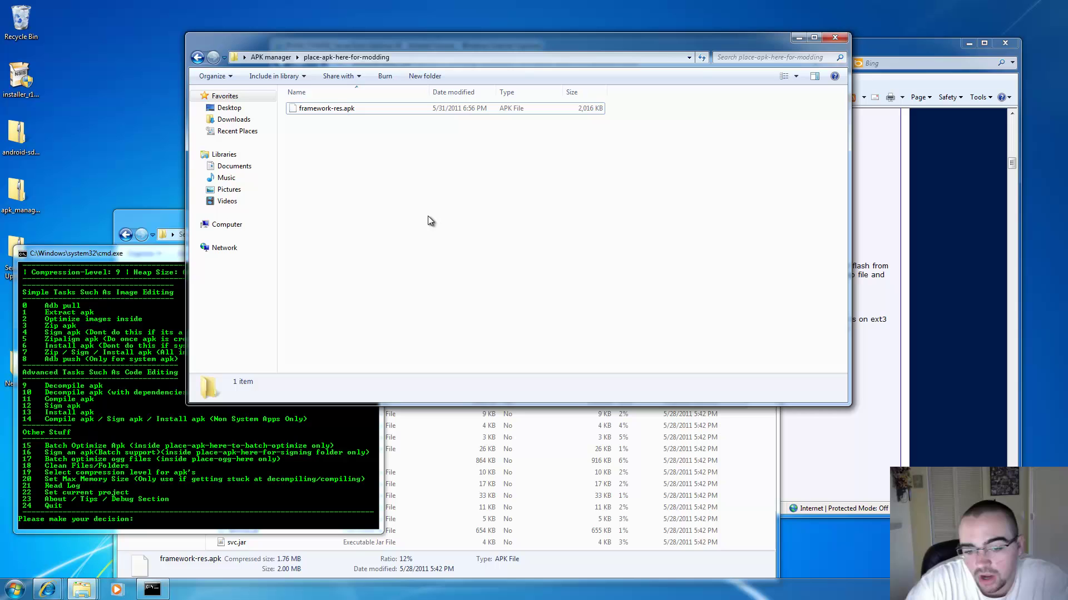